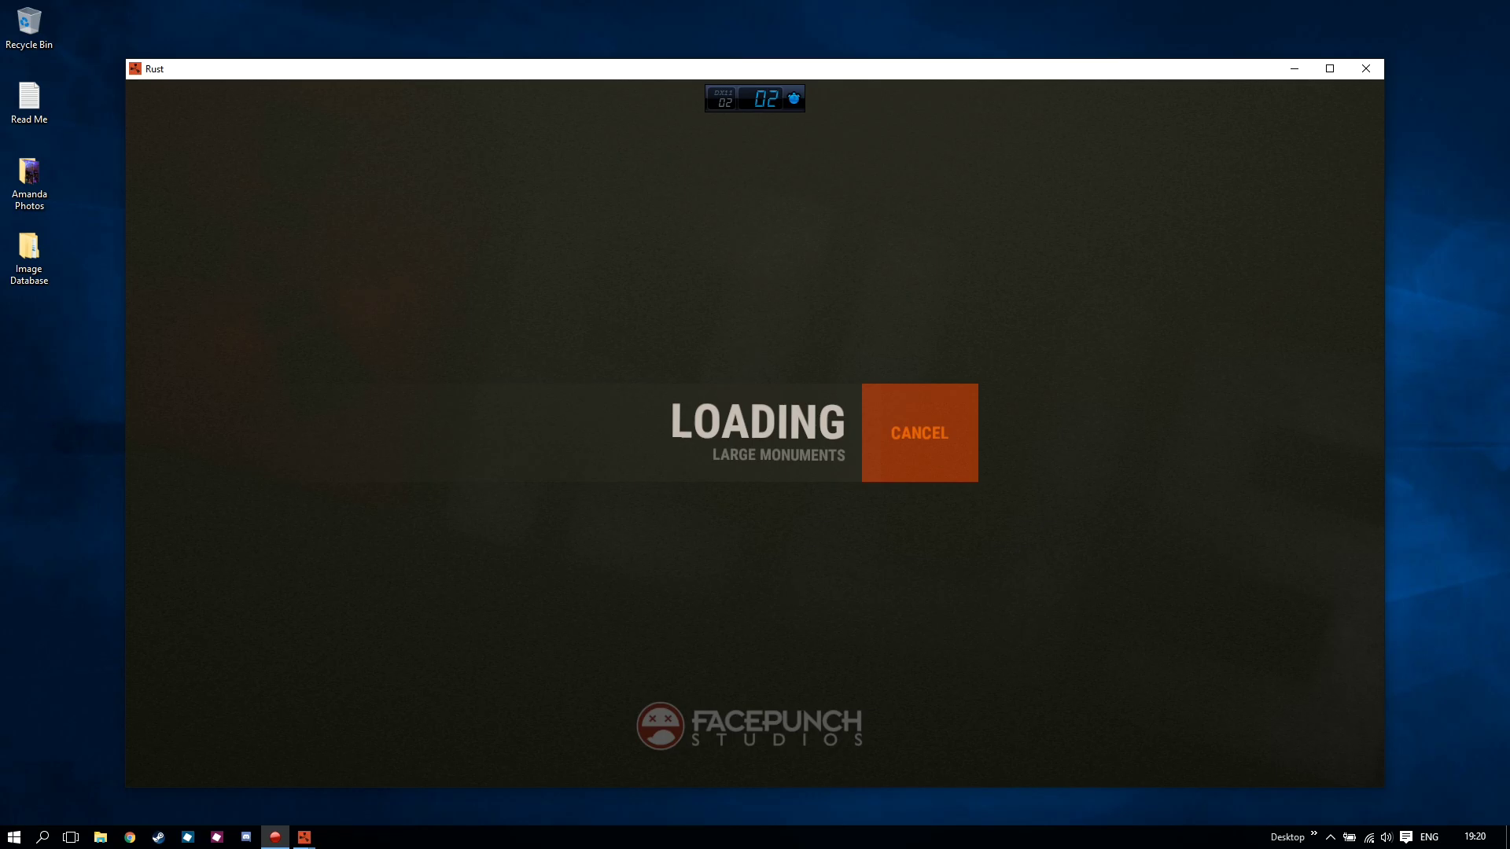
Step: Bring up the "Oops!" crash message window that belongs to the Rust game
{"action": "left_click", "coordinate": [304, 837]}
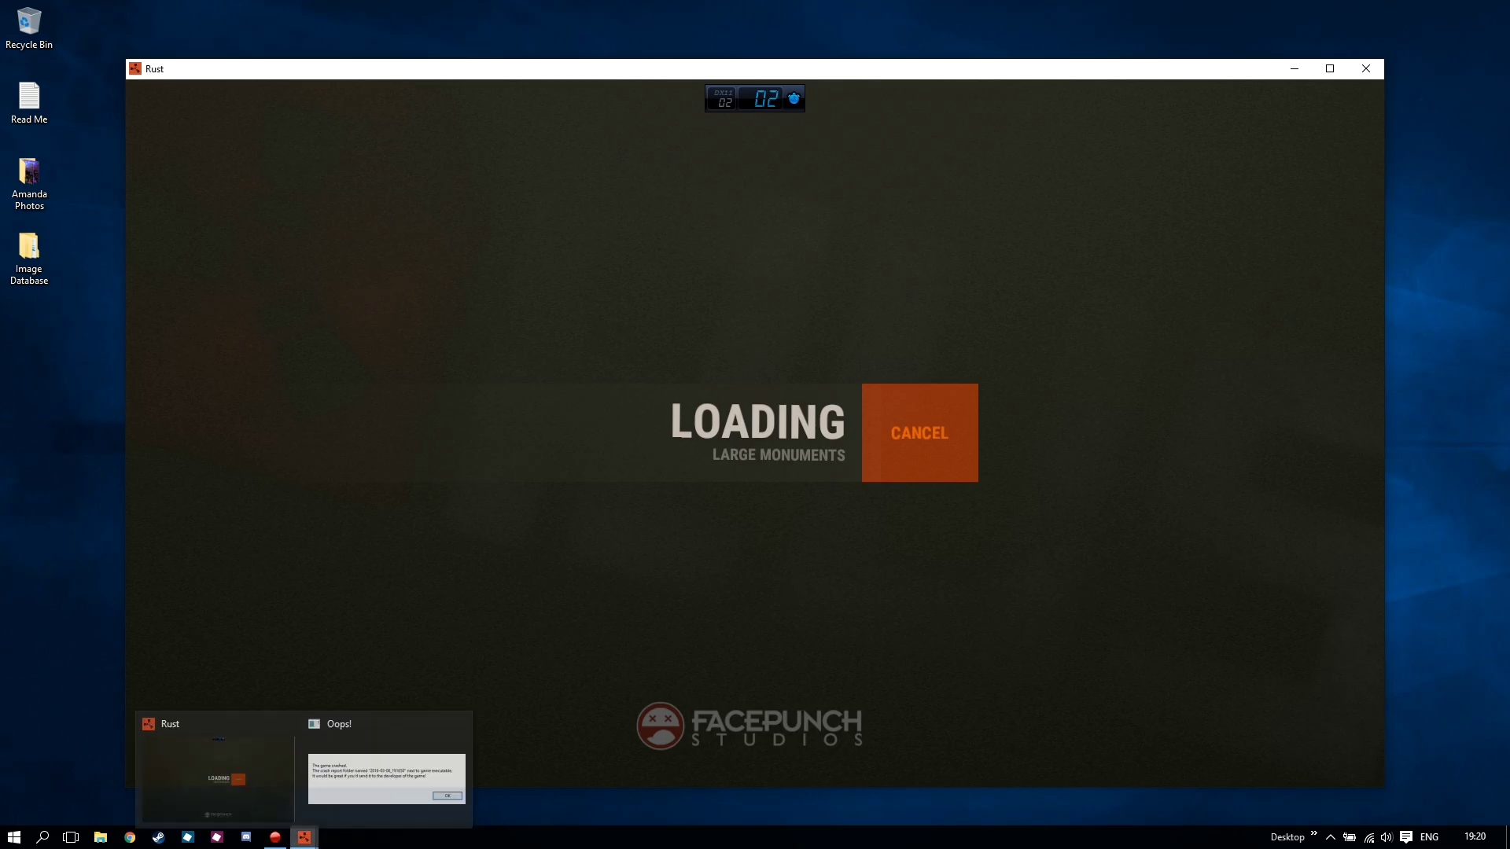
{"action": "left_click", "coordinate": [388, 774]}
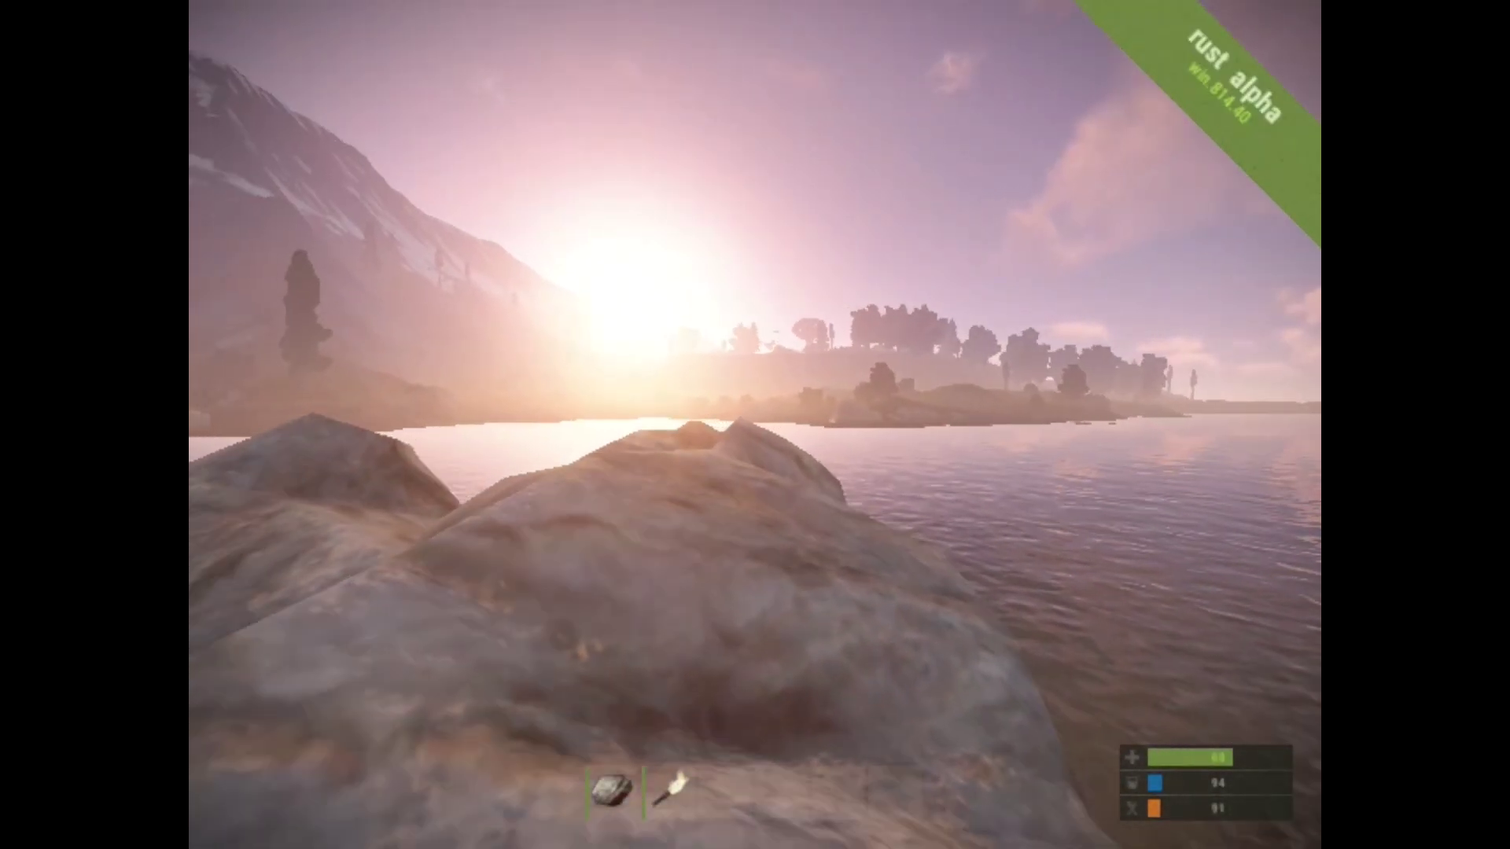
Step: Query the frame rate twice with the fps console command, returning to the game after each reading
{"action": "key", "text": "F1"}
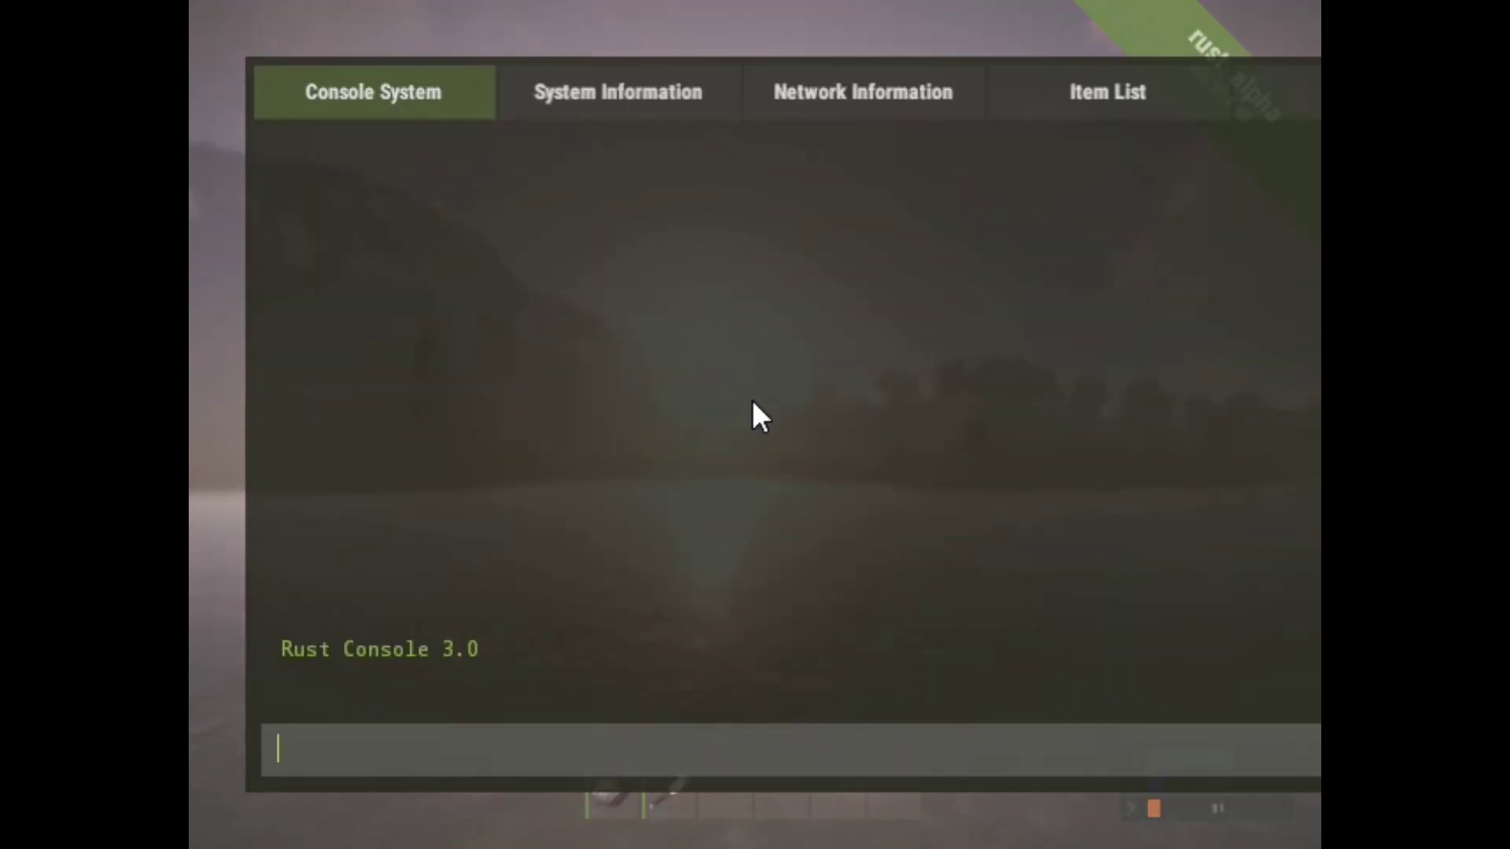
{"action": "type", "text": "fps"}
{"action": "key", "text": "Return"}
{"action": "key", "text": "F1"}
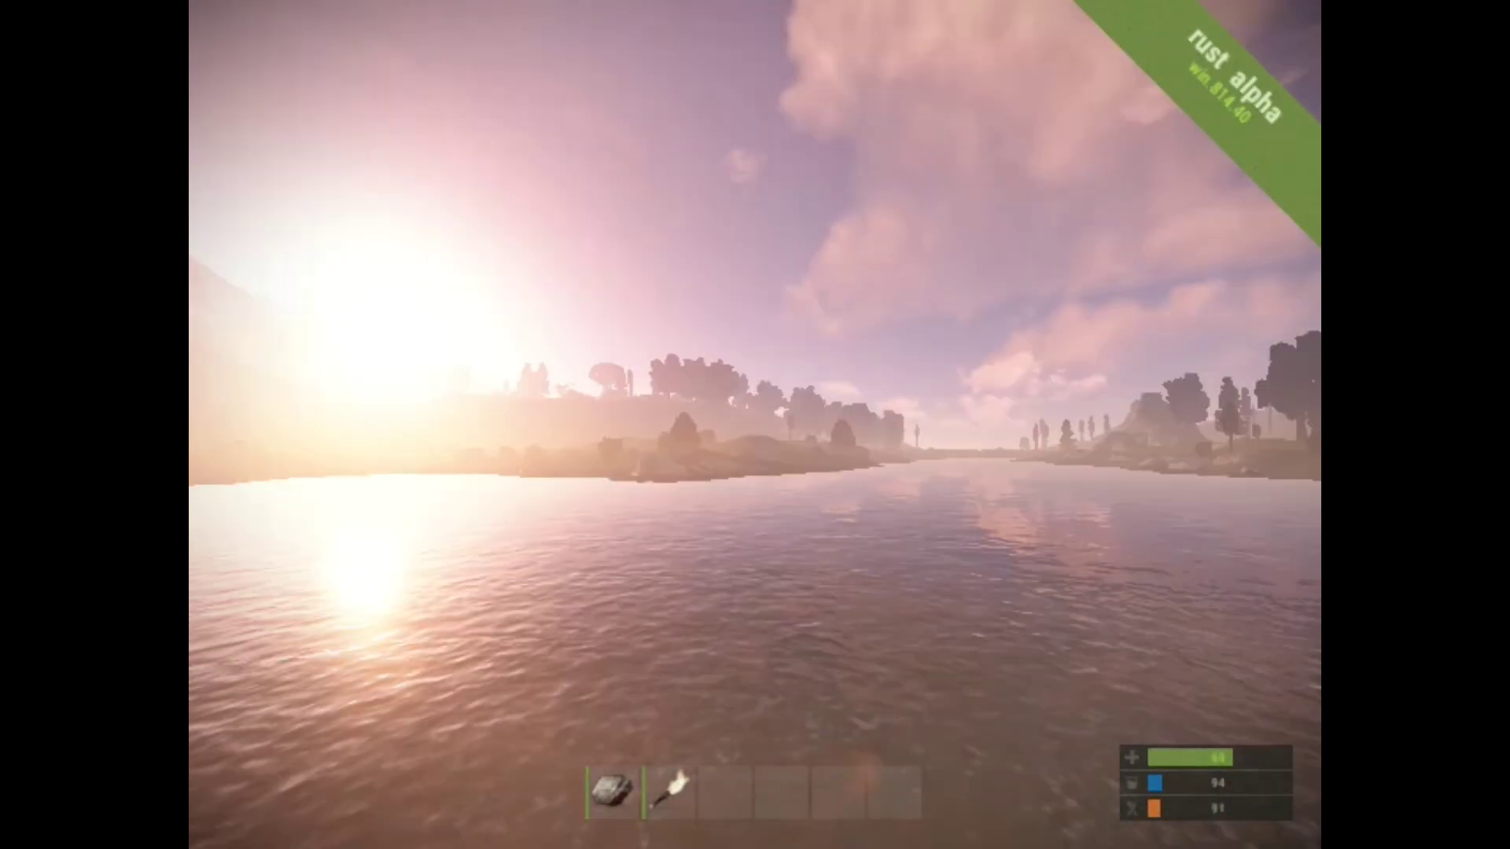
{"action": "key", "text": "F1"}
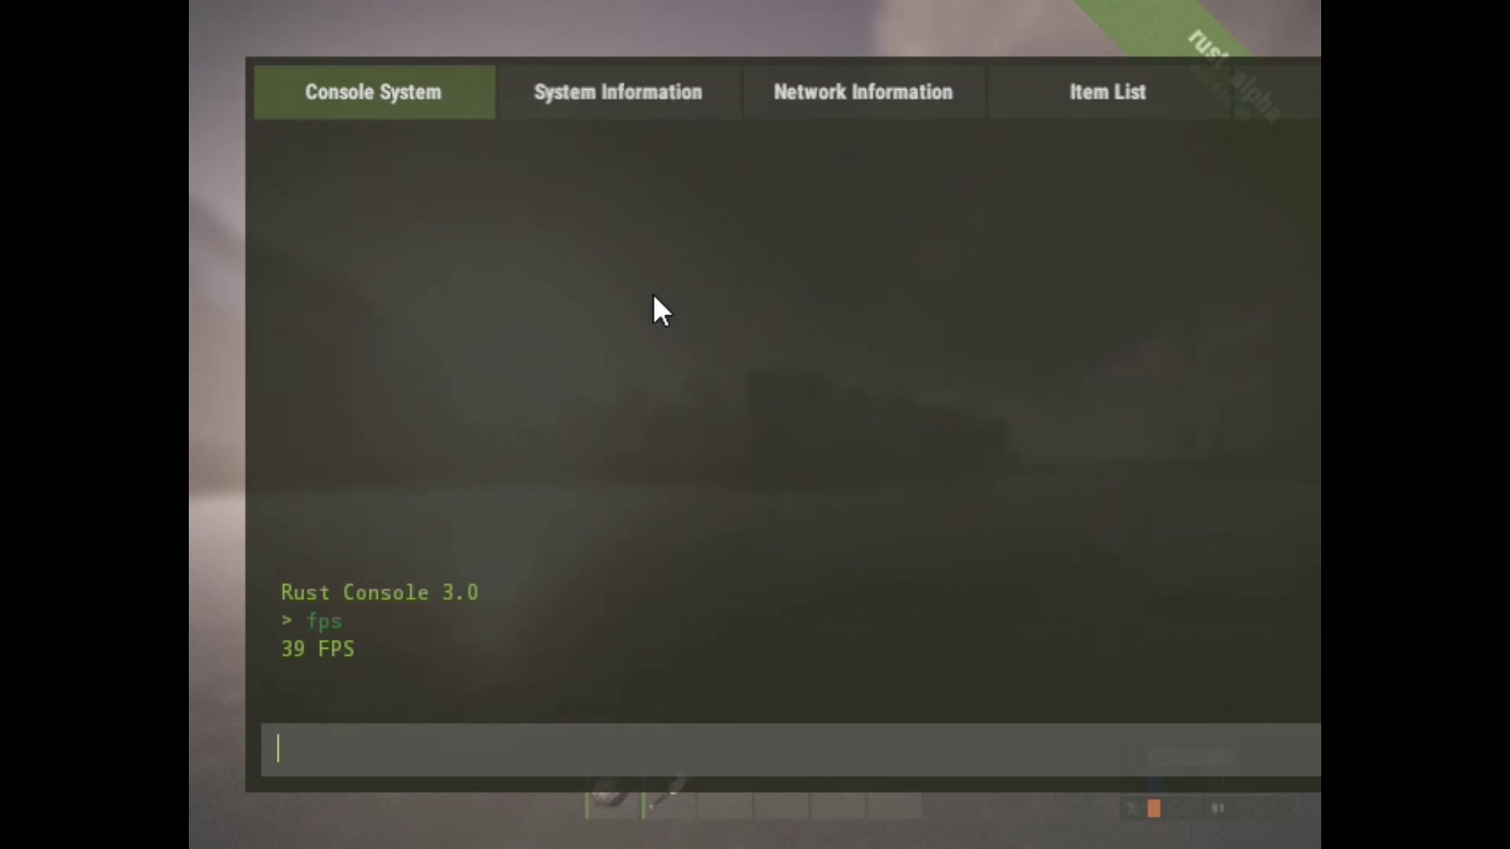
{"action": "type", "text": "fps"}
{"action": "key", "text": "Return"}
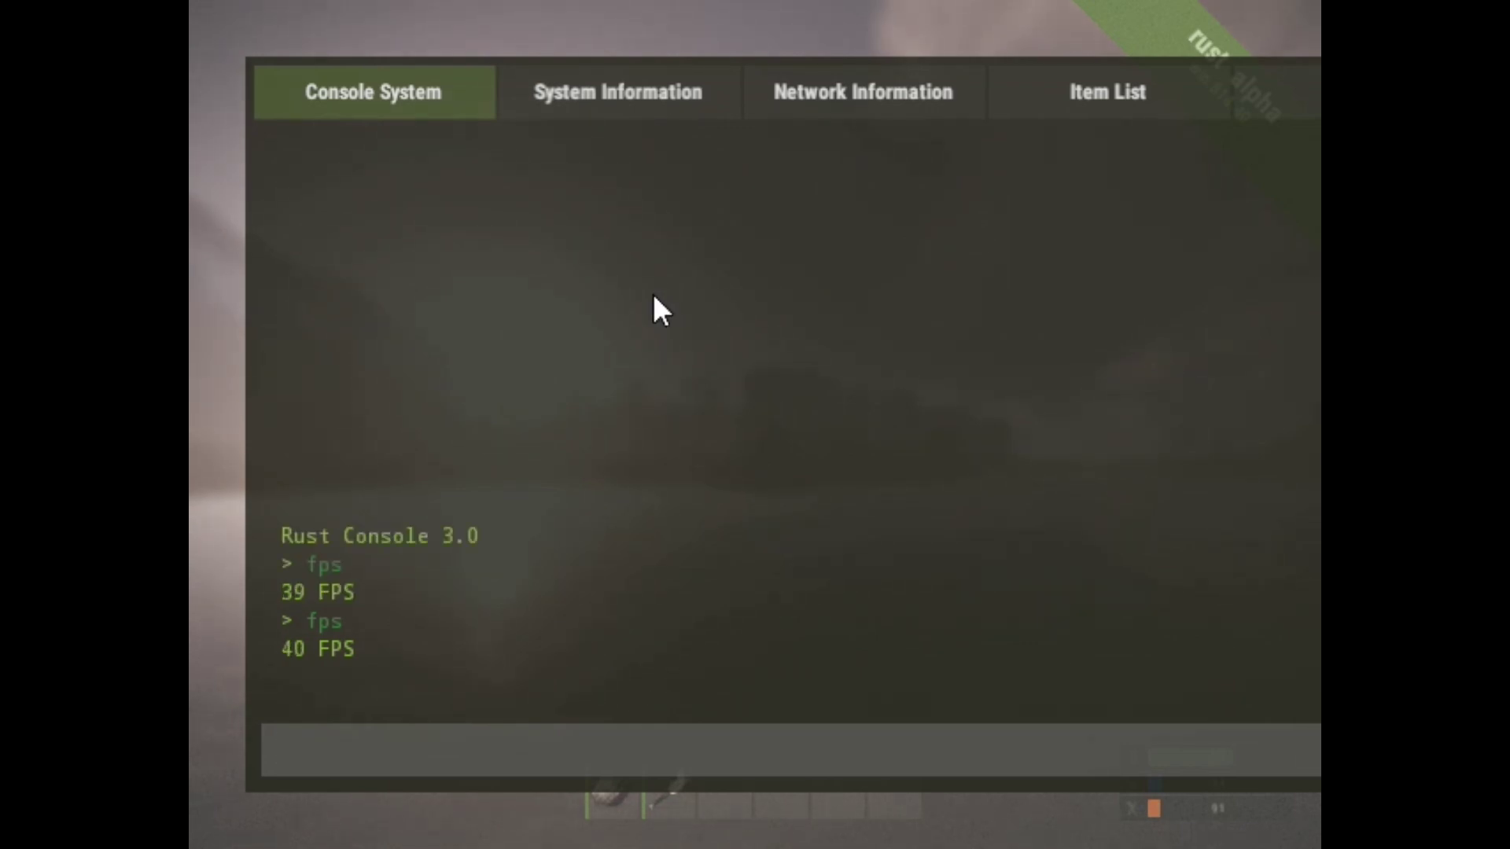
{"action": "key", "text": "F1"}
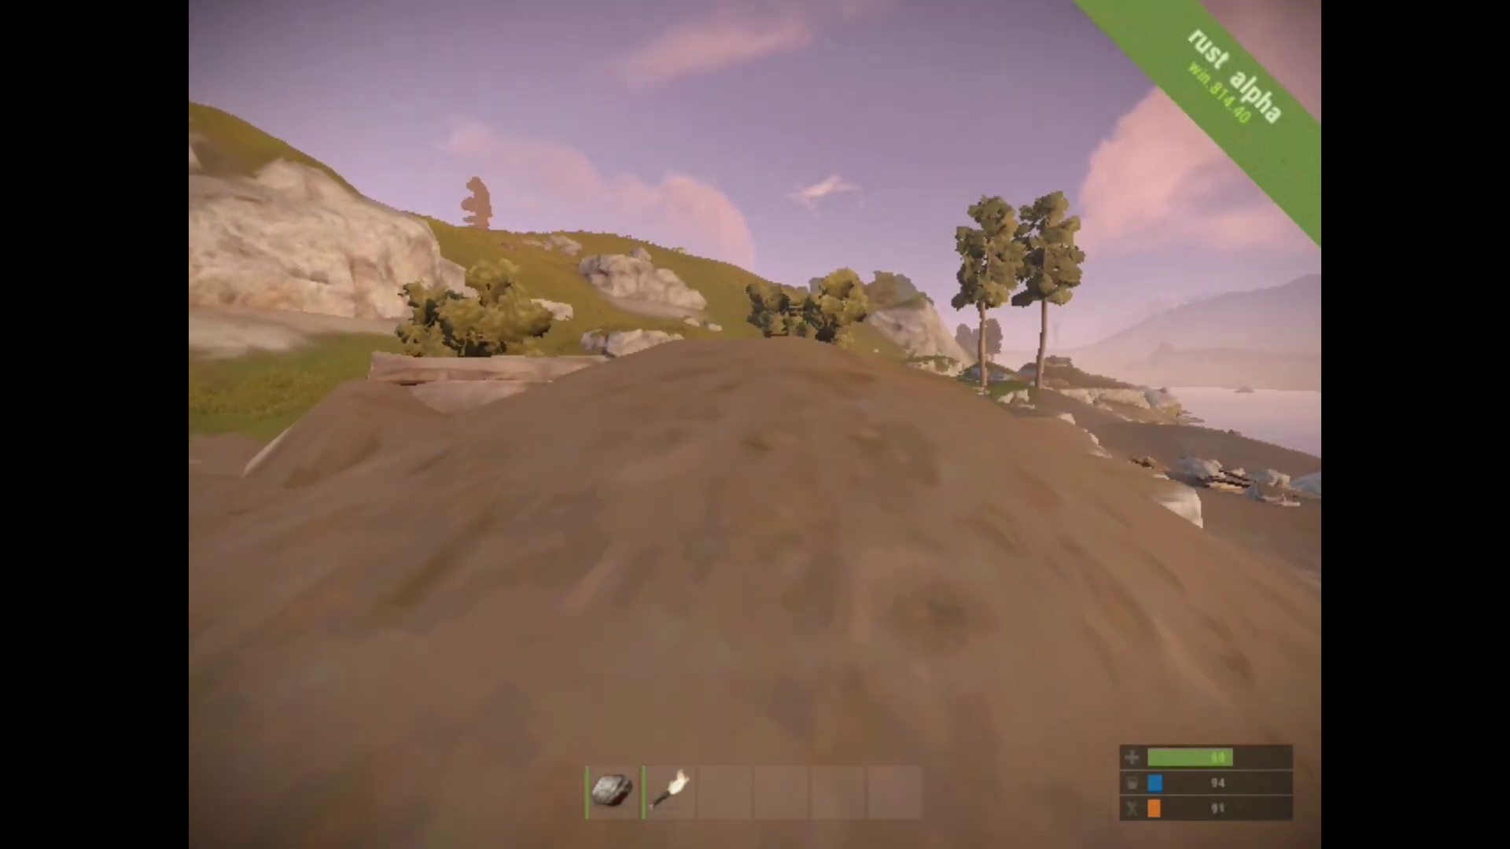
{"action": "key", "text": "Tab"}
{"action": "key", "text": "Tab"}
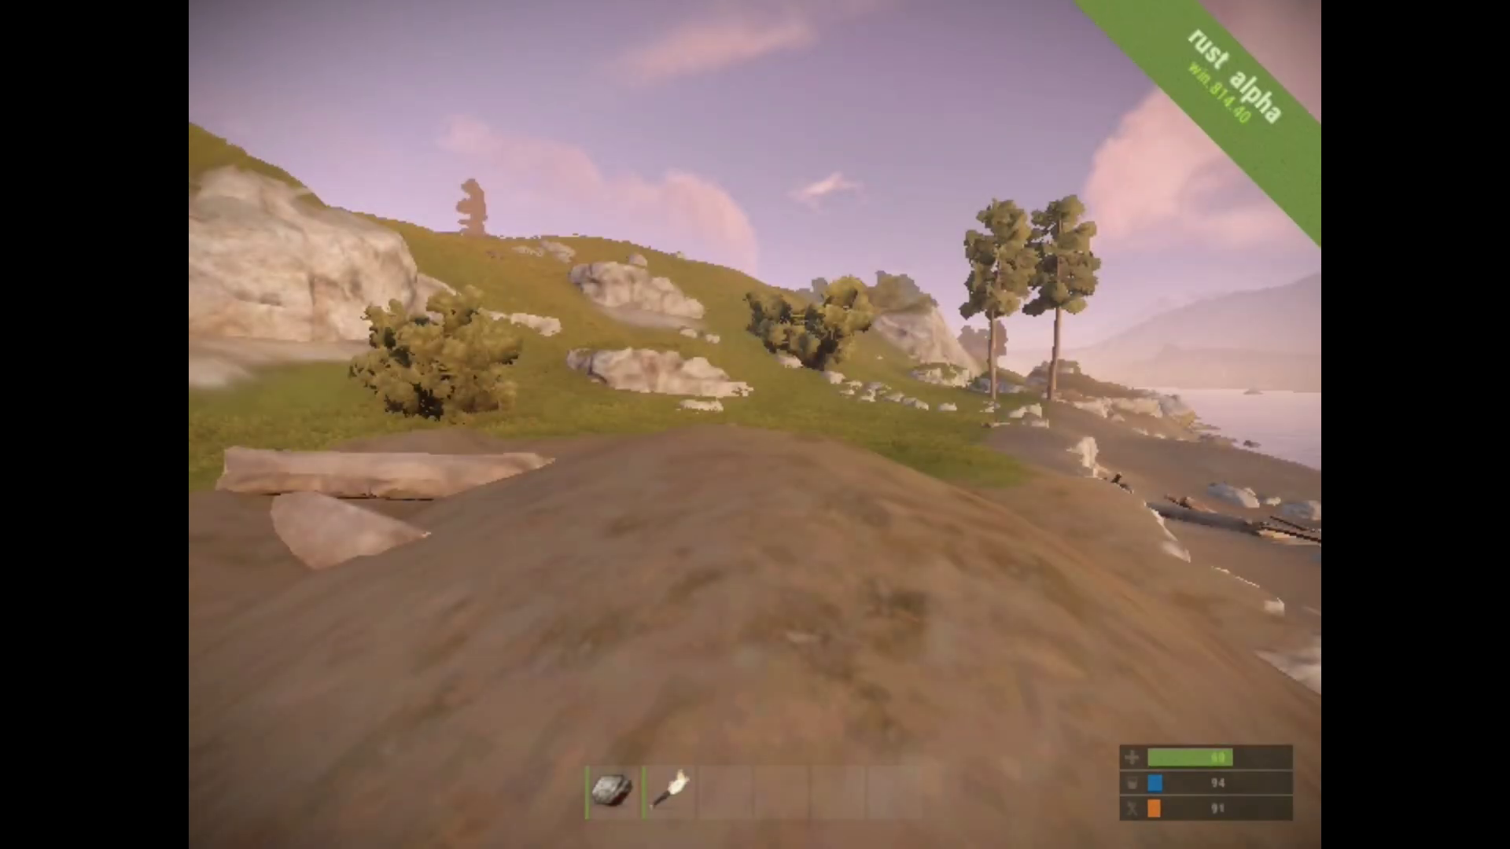
Step: In the graphics settings, set water quality to 0, shader level 100, draw distance 500, shadow distance 10, anisotropic filtering 1 and parallax mapping 0
{"action": "key", "text": "Escape"}
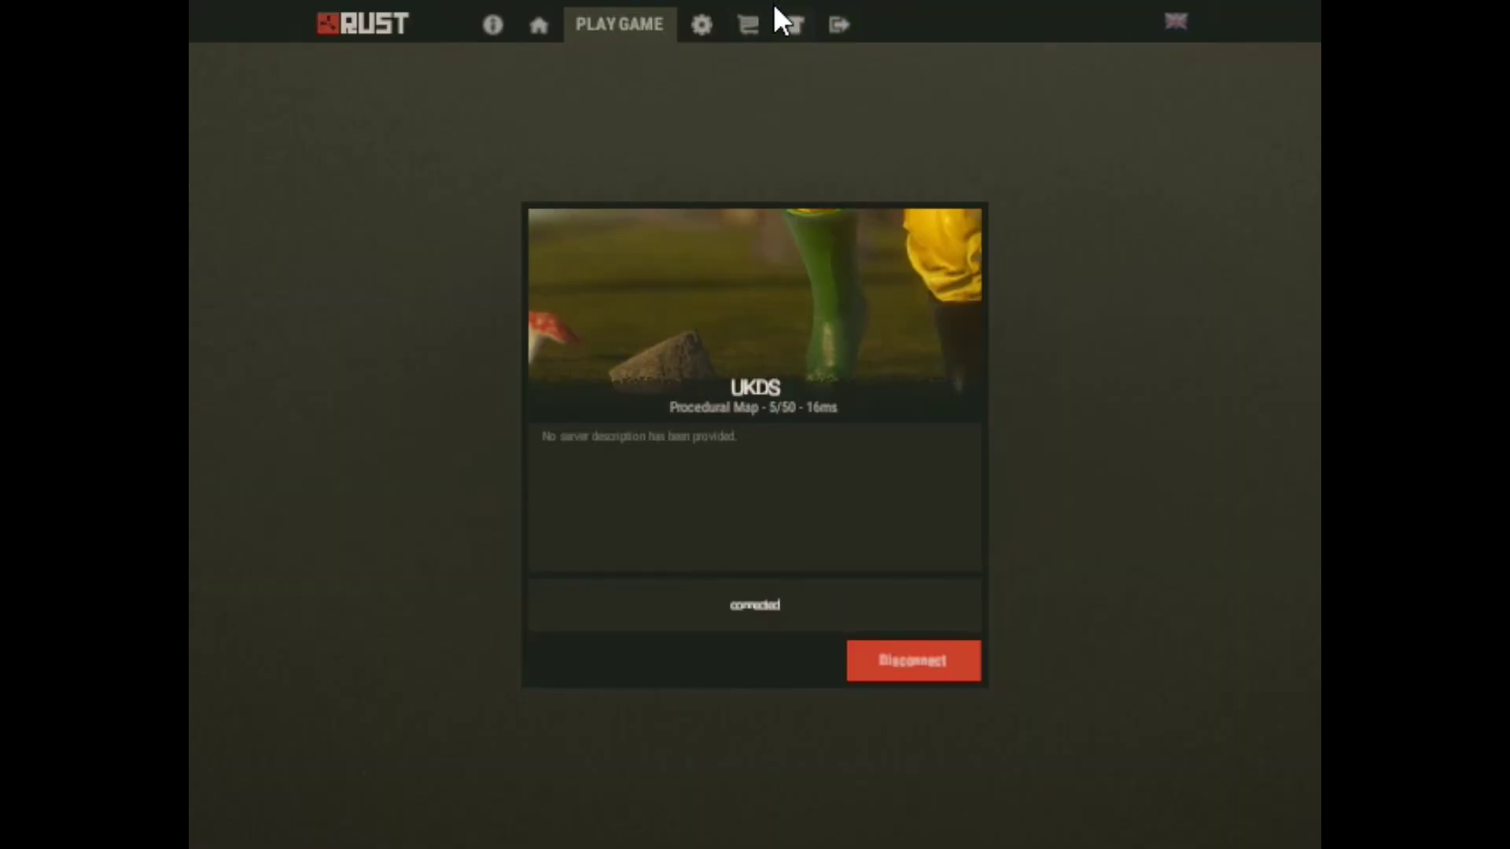
{"action": "left_click", "coordinate": [783, 32]}
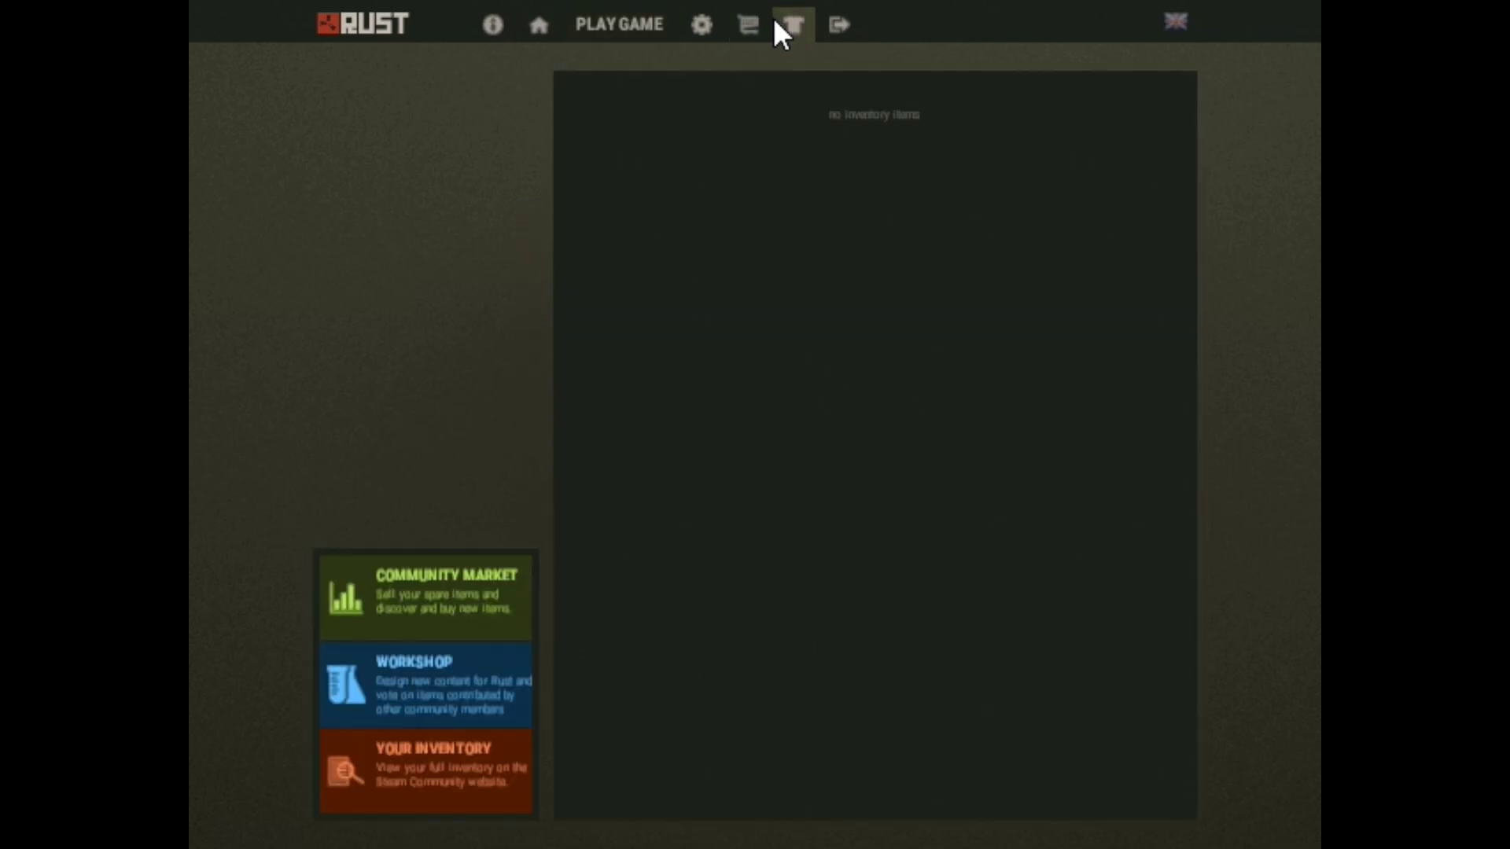
{"action": "left_click", "coordinate": [734, 20]}
{"action": "left_click", "coordinate": [684, 14]}
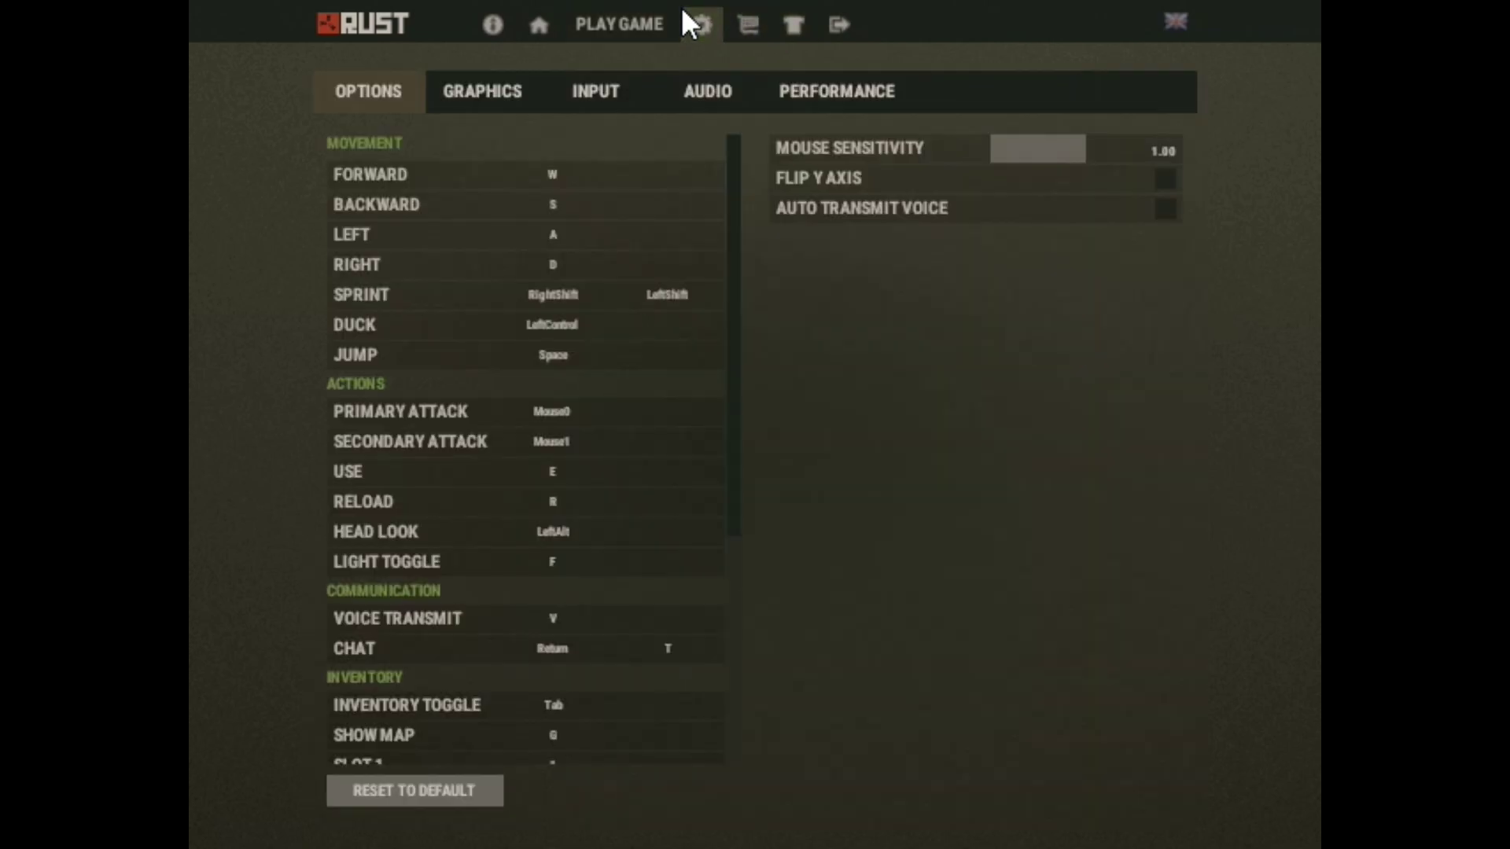
{"action": "left_click", "coordinate": [492, 101]}
{"action": "left_click", "coordinate": [993, 212]}
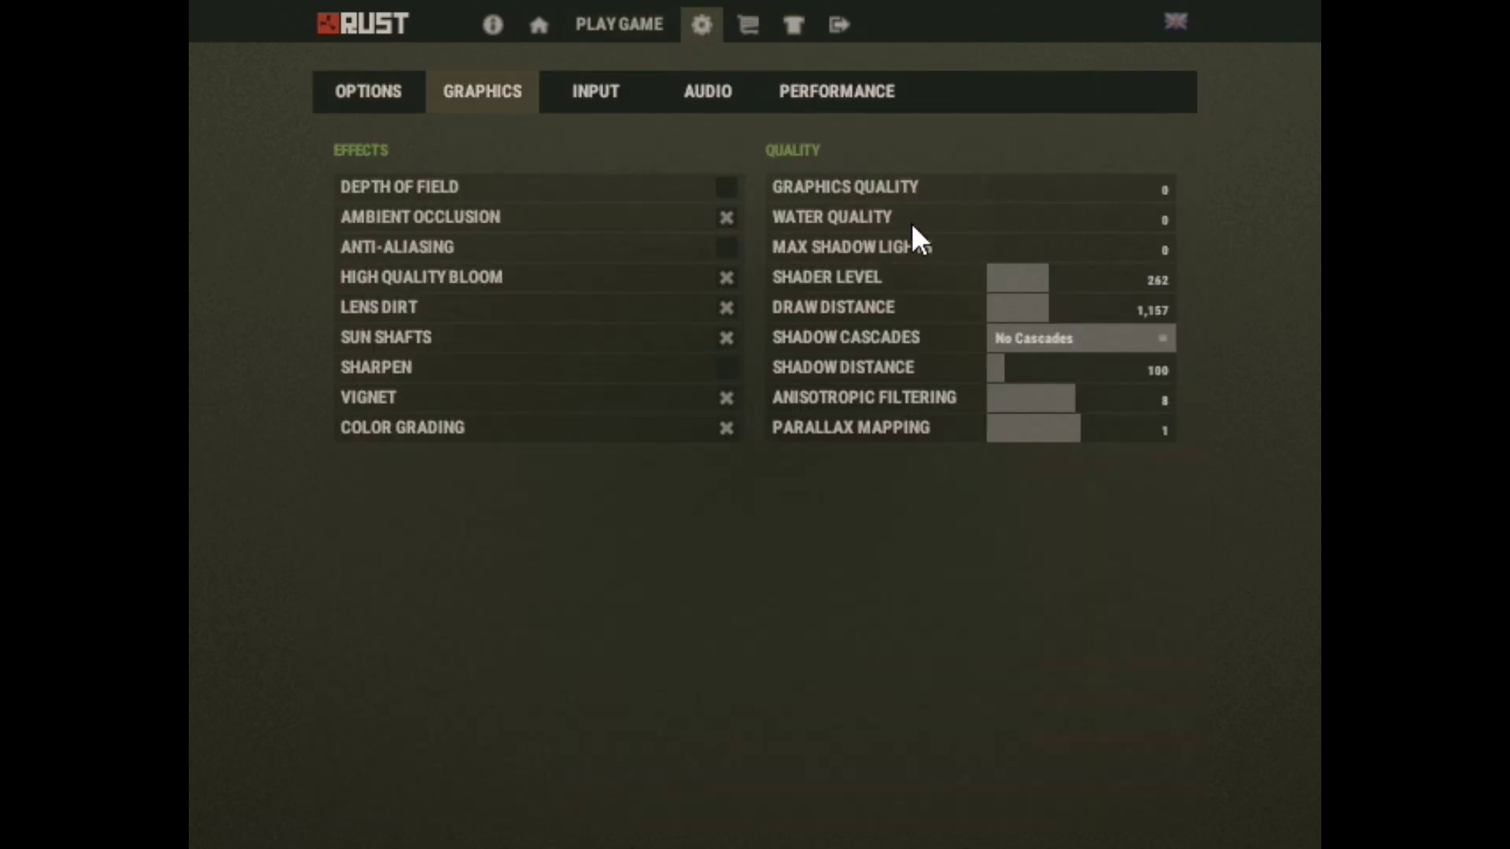
{"action": "left_click_drag", "start_coordinate": [1002, 277], "coordinate": [809, 253]}
{"action": "left_click_drag", "start_coordinate": [1044, 307], "coordinate": [928, 302]}
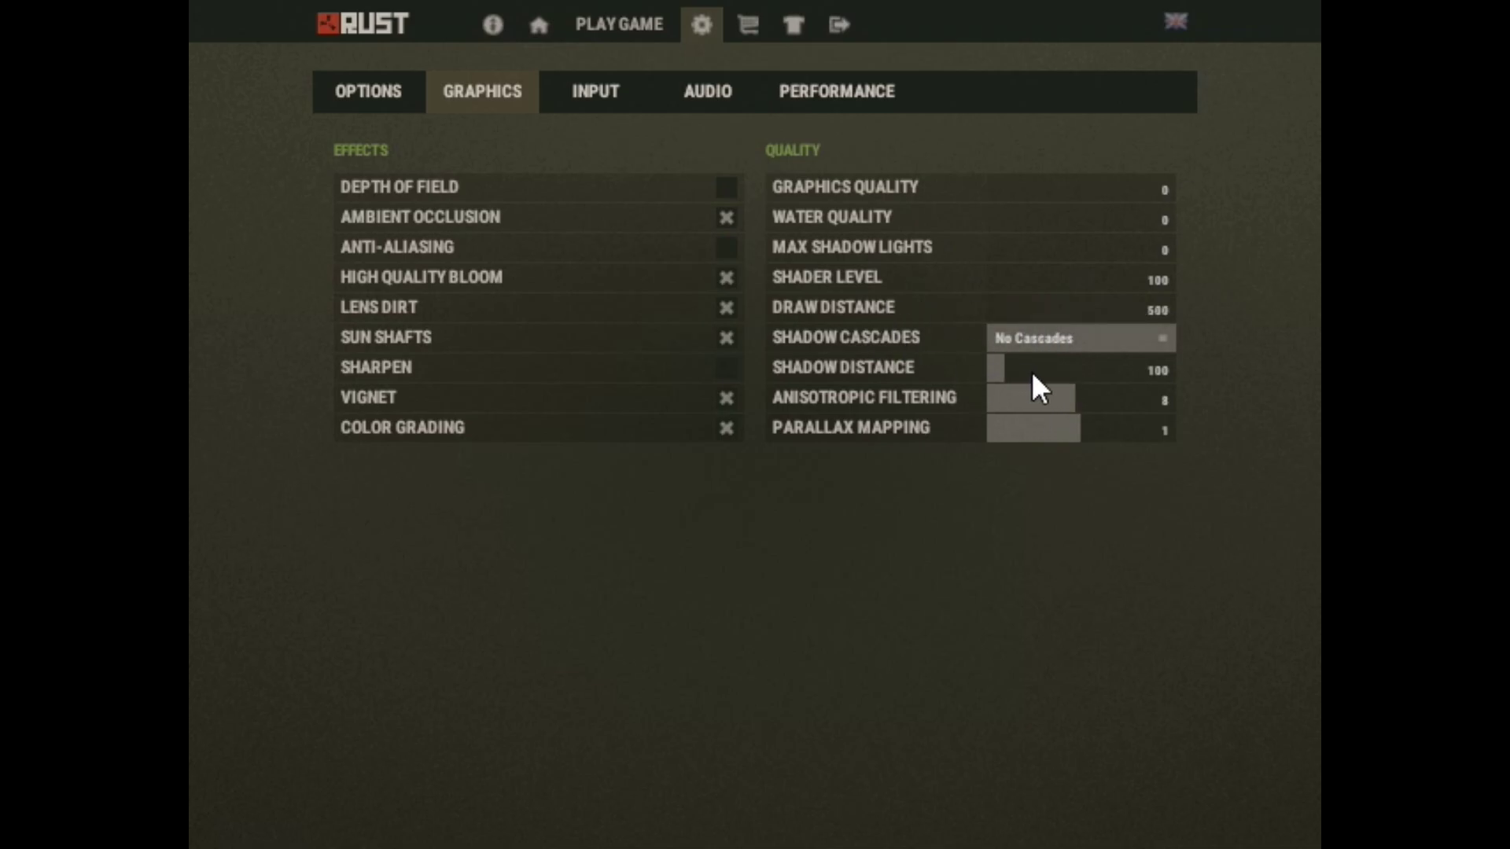
{"action": "left_click_drag", "start_coordinate": [1078, 438], "coordinate": [803, 440]}
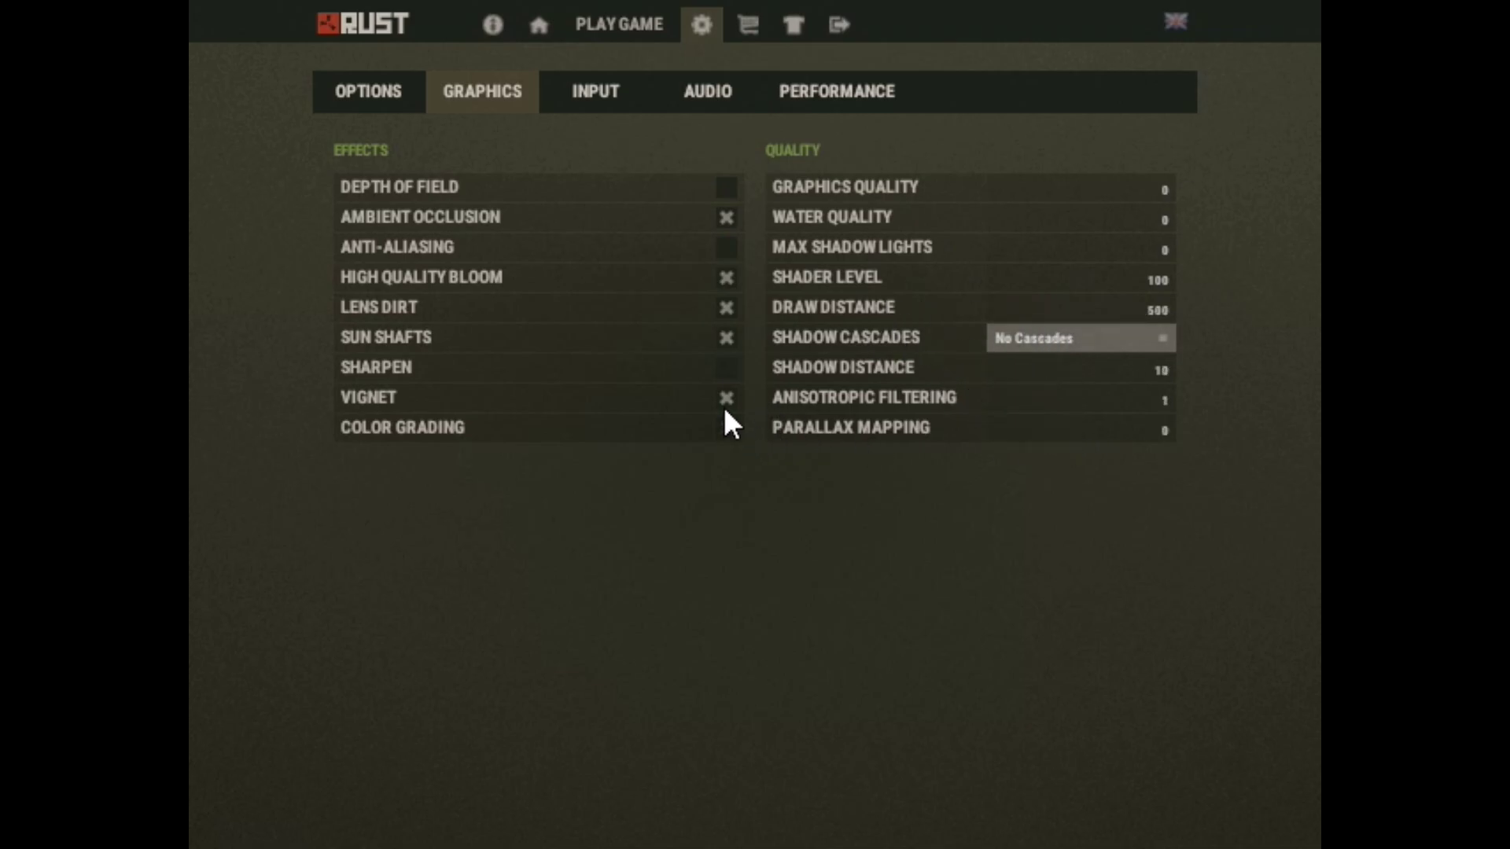
Step: Turn off the sun shafts, lens dirt and ambient occlusion effects in the graphics settings
{"action": "left_click", "coordinate": [728, 336]}
{"action": "left_click", "coordinate": [730, 308]}
{"action": "left_click", "coordinate": [725, 217]}
Step: In the performance settings, set max gibs and particle, object, tree, terrain and decor quality to 0, grass quality to 1, and disable virtual texturing
{"action": "left_click", "coordinate": [786, 93]}
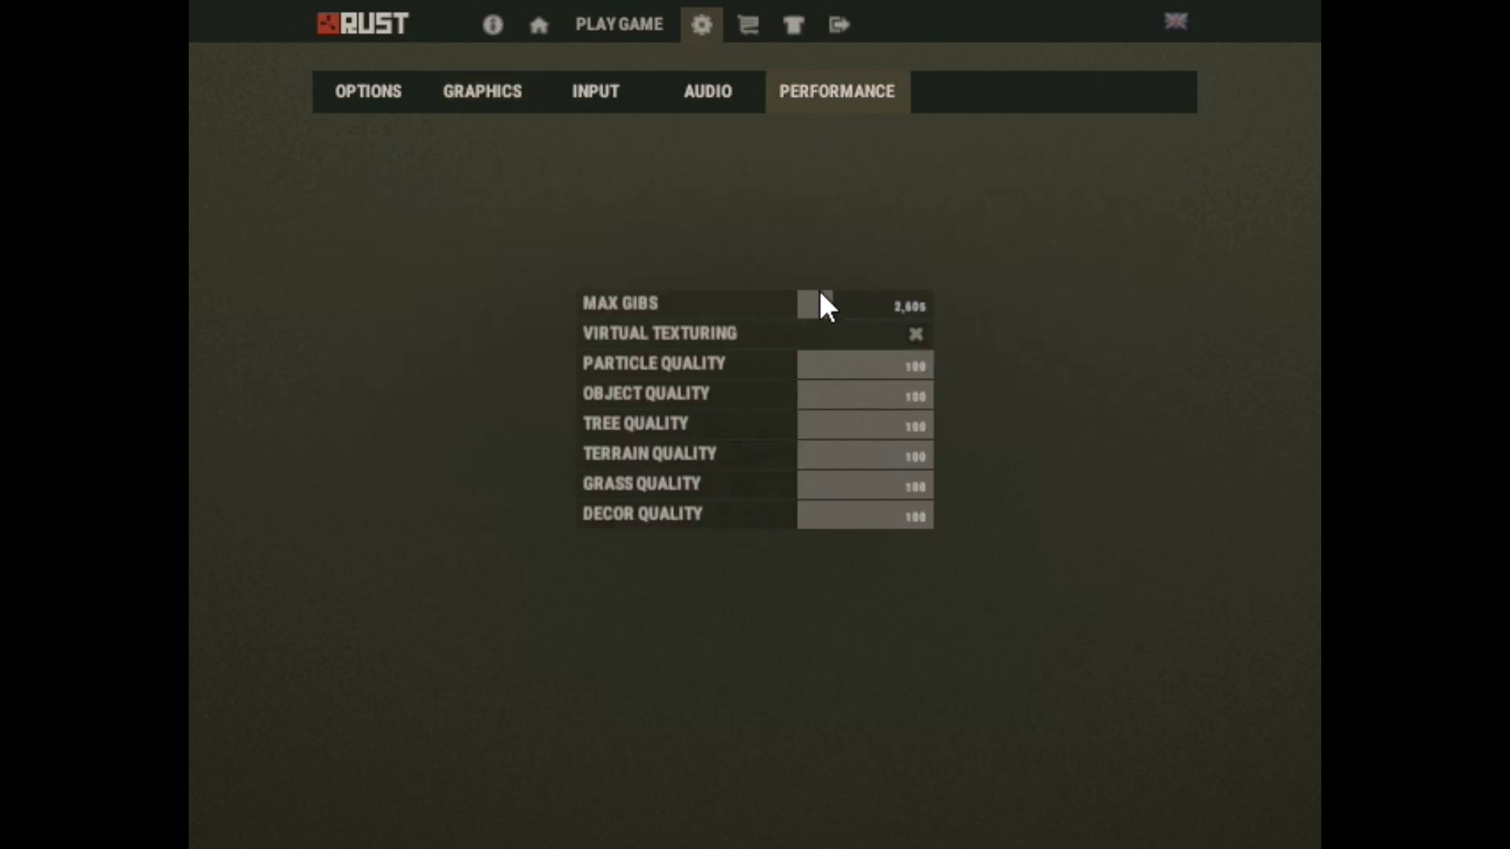
{"action": "left_click_drag", "start_coordinate": [822, 304], "coordinate": [795, 305]}
{"action": "left_click_drag", "start_coordinate": [913, 358], "coordinate": [725, 360]}
{"action": "left_click_drag", "start_coordinate": [912, 392], "coordinate": [793, 391]}
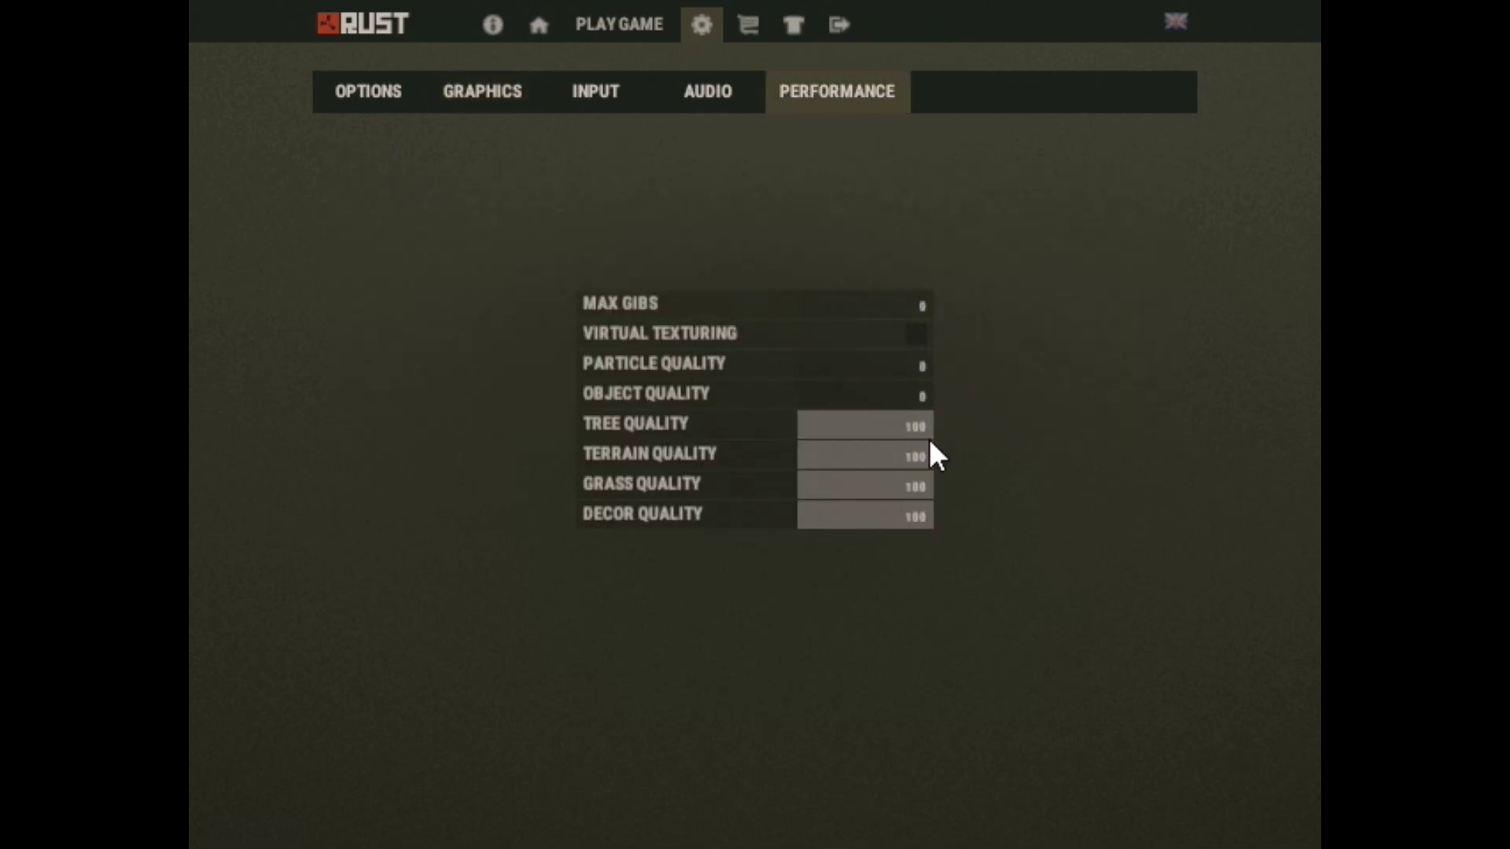
{"action": "left_click_drag", "start_coordinate": [925, 452], "coordinate": [791, 456]}
{"action": "left_click_drag", "start_coordinate": [921, 484], "coordinate": [796, 515]}
{"action": "left_click_drag", "start_coordinate": [882, 429], "coordinate": [796, 424]}
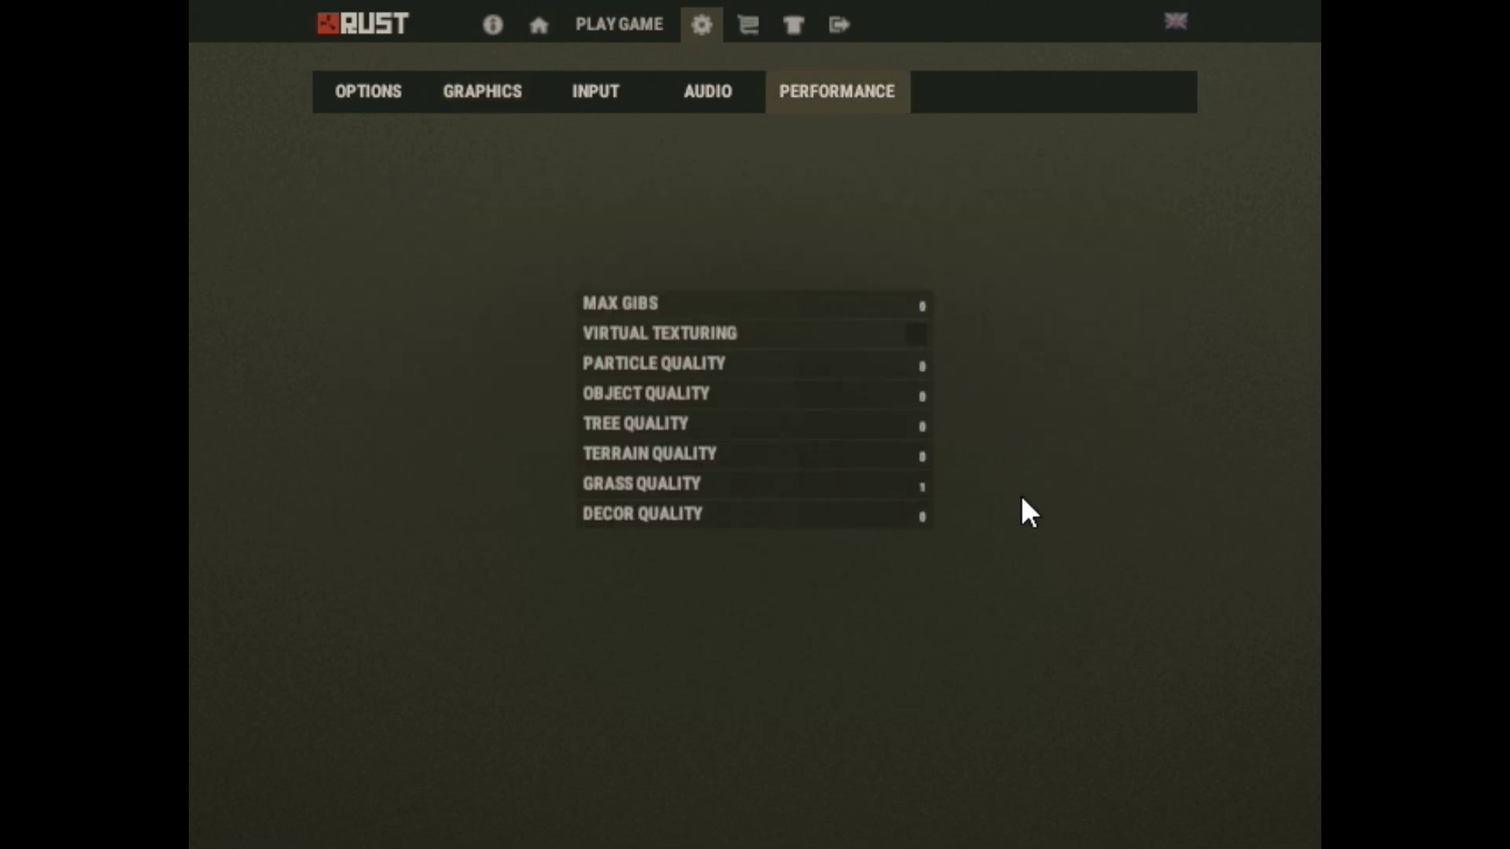
{"action": "key", "text": "Escape"}
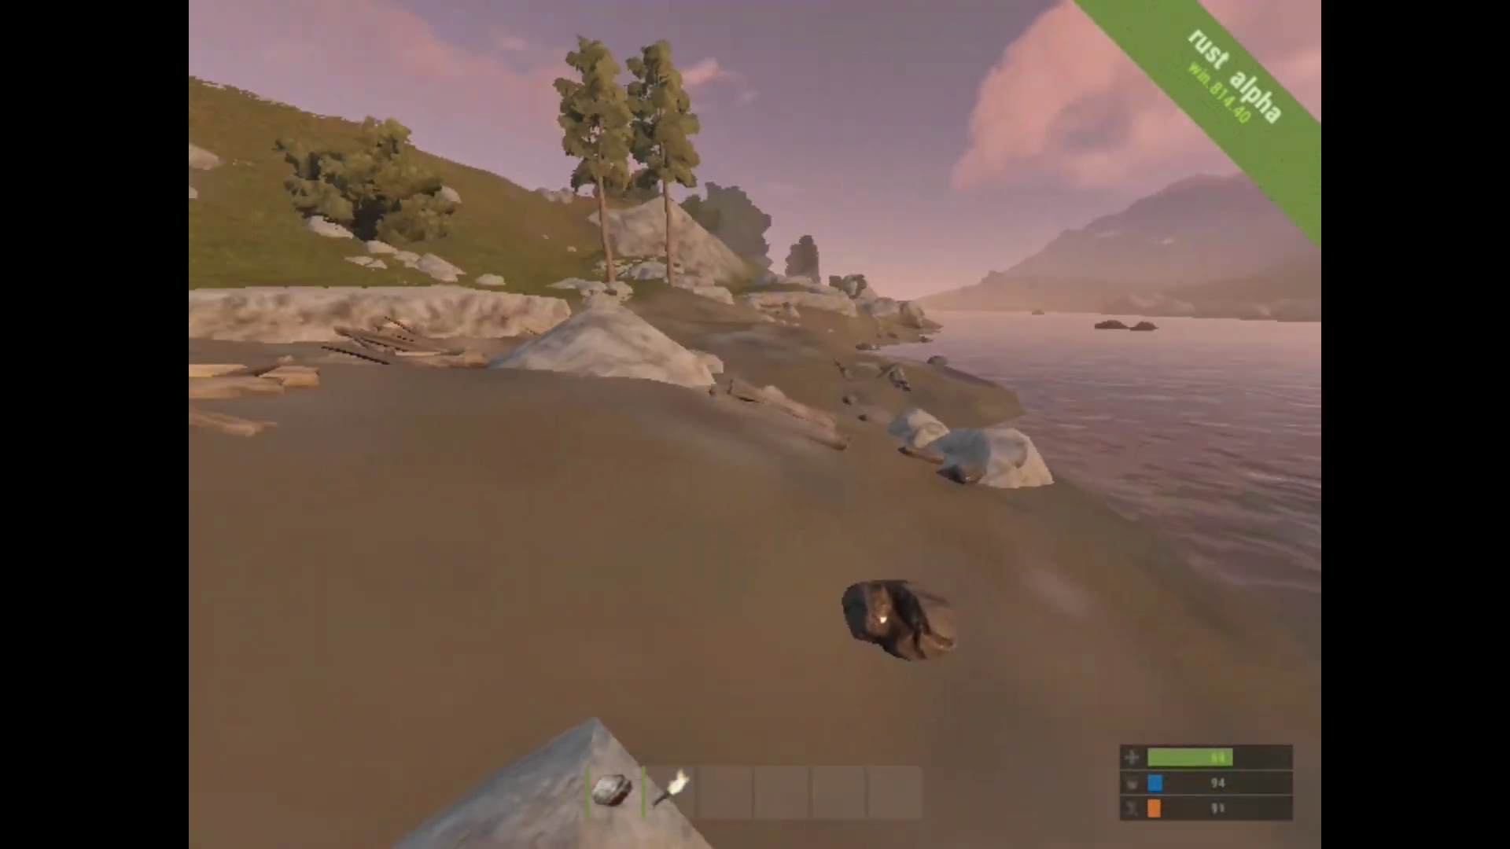
Step: Equip the rock, walk up to the metal ore on the beach and strike it
{"action": "key", "text": "1"}
{"action": "key", "text": "w"}
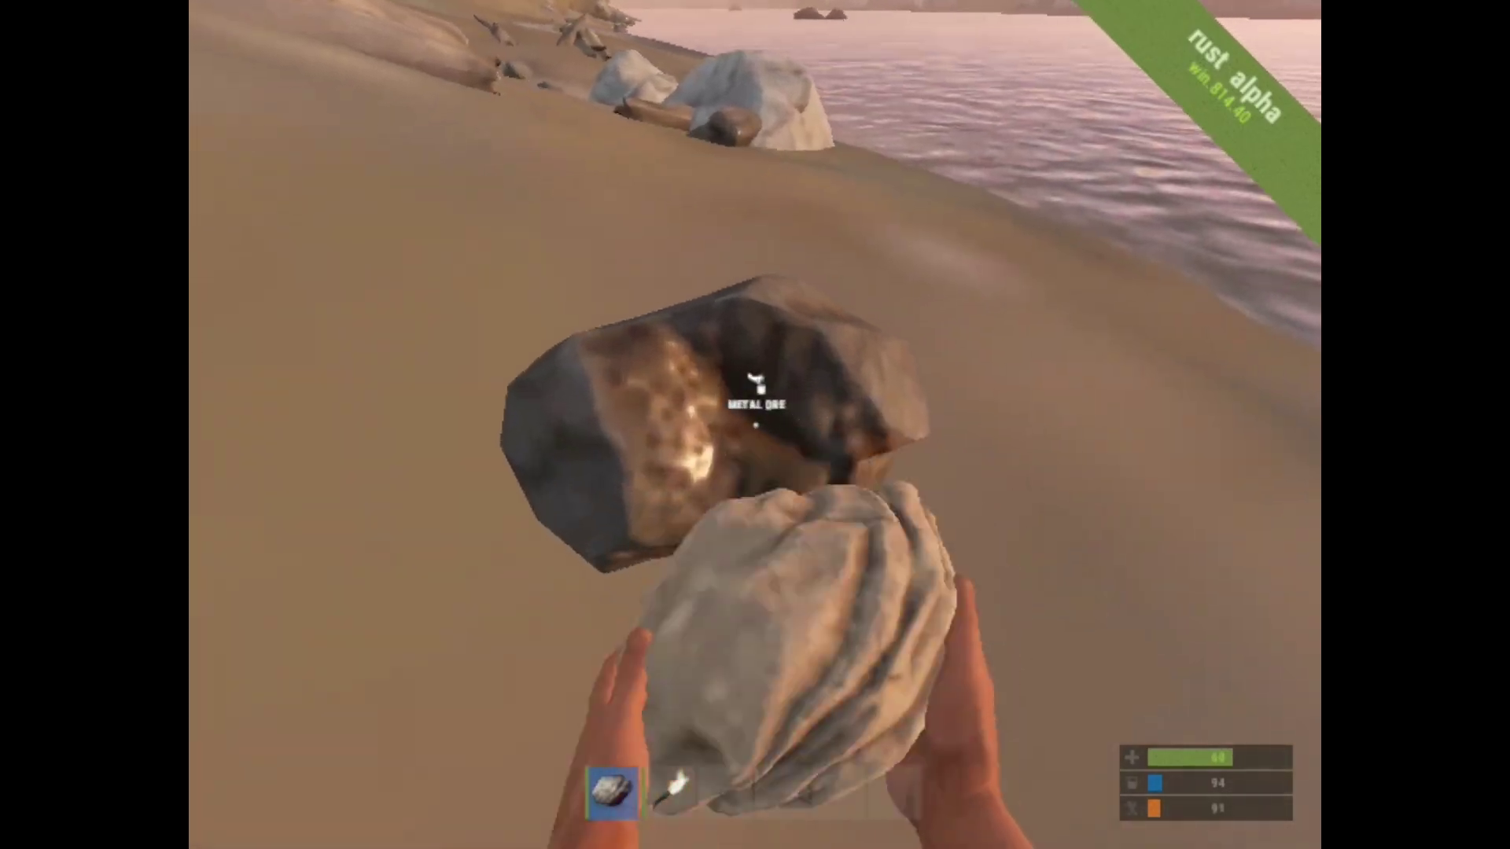
{"action": "left_click", "coordinate": [754, 424]}
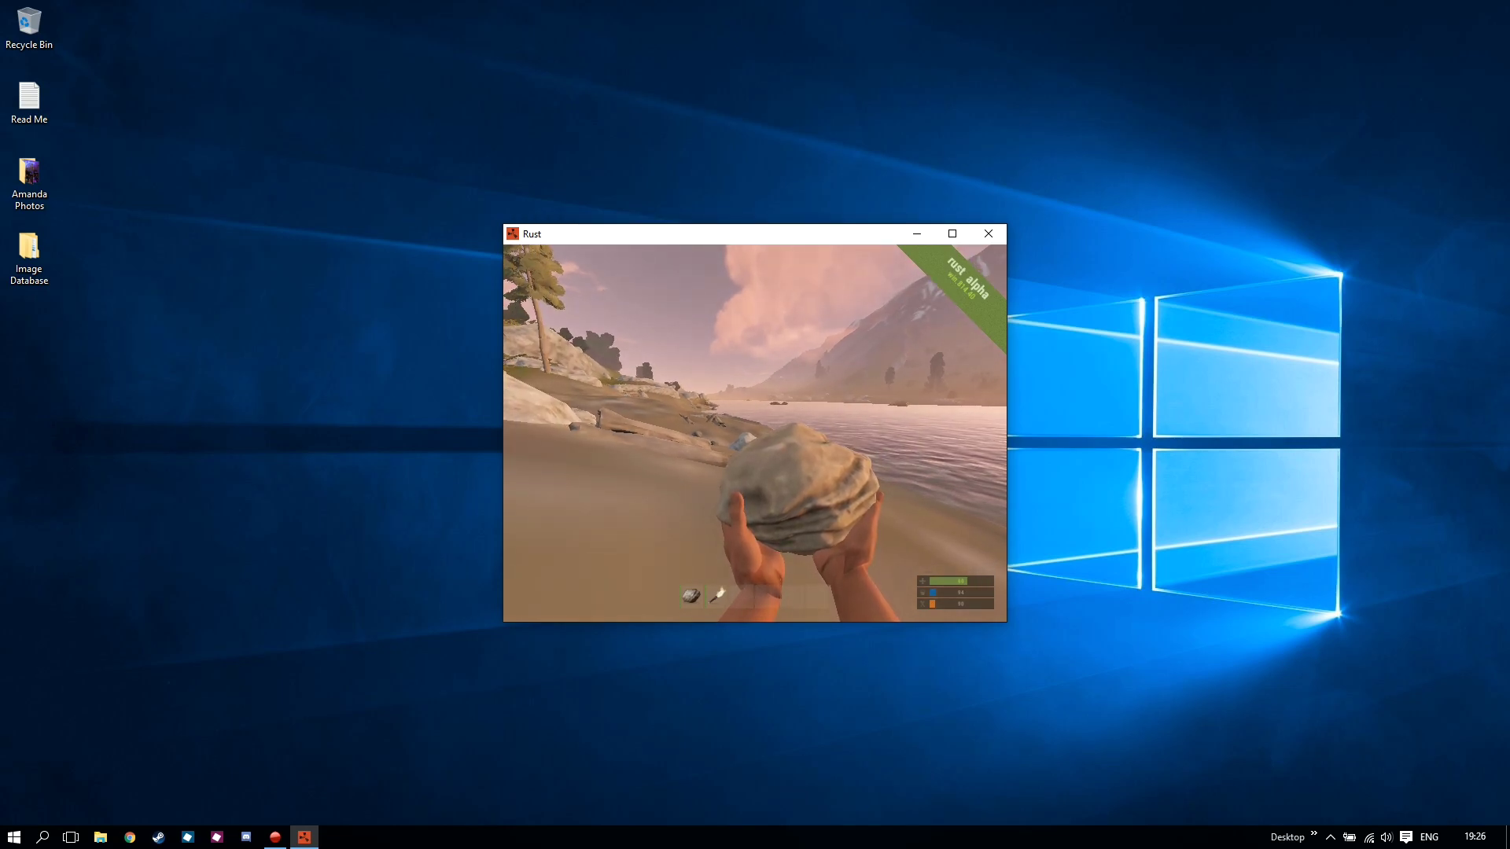
Step: Maximize the game window and return to the game world
{"action": "key", "text": "Escape"}
{"action": "left_click", "coordinate": [951, 234]}
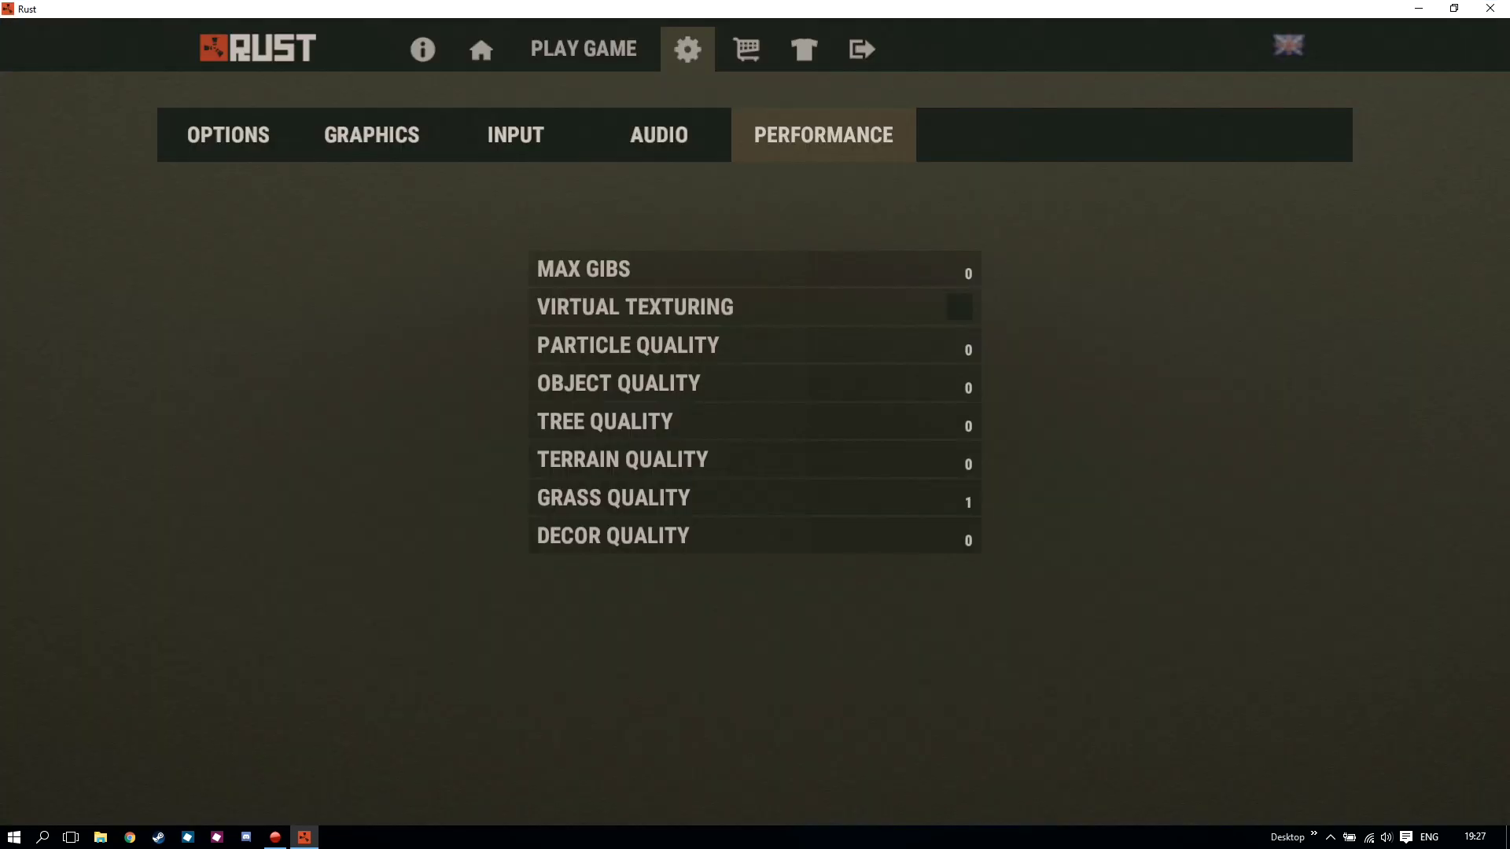
{"action": "key", "text": "Escape"}
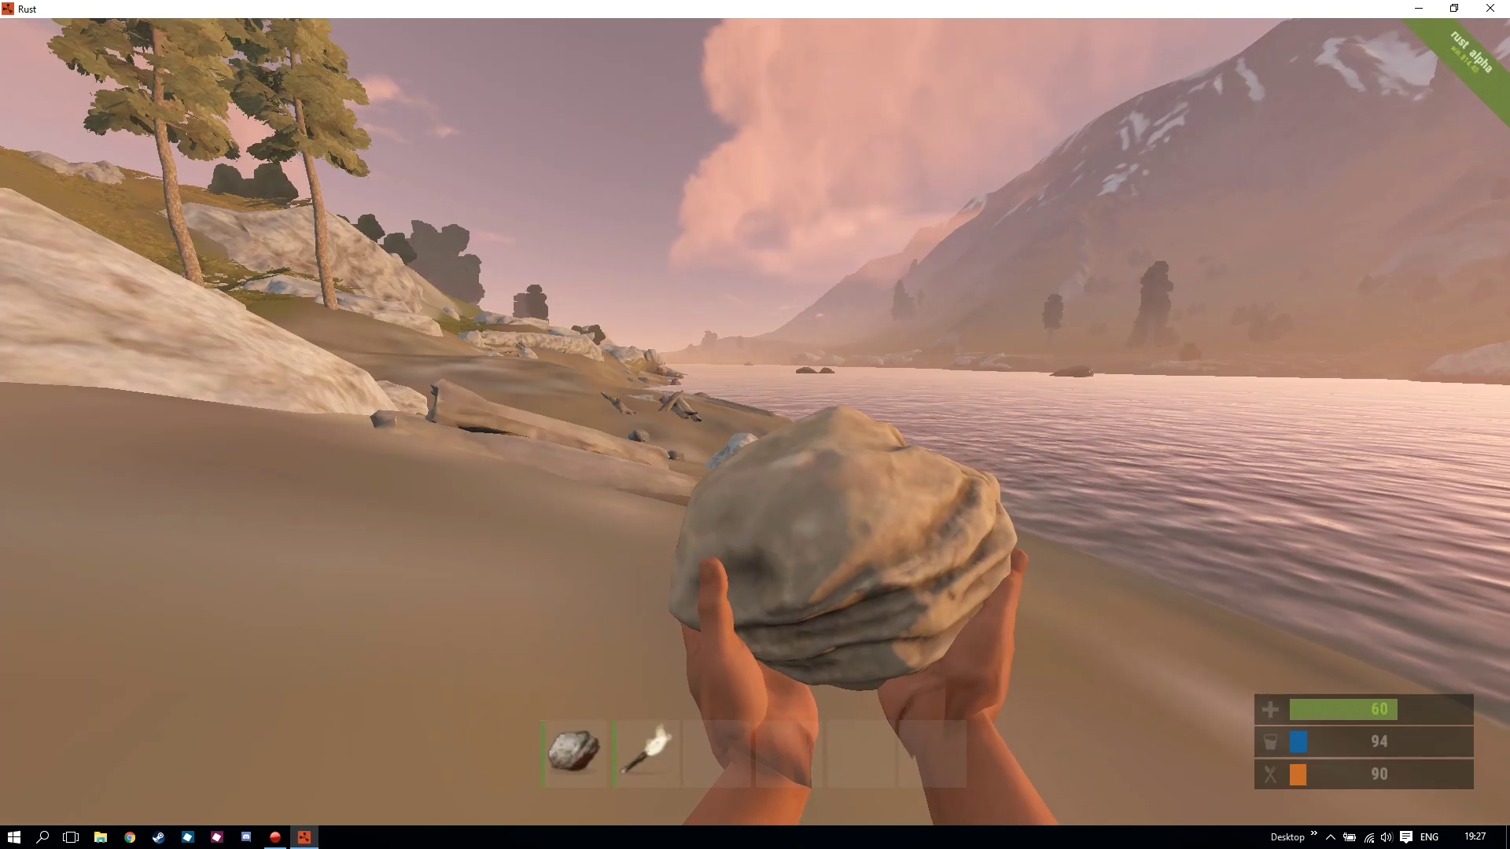
Step: Check the frame rate of the maximized game with the fps console command and view the system information
{"action": "key", "text": "w"}
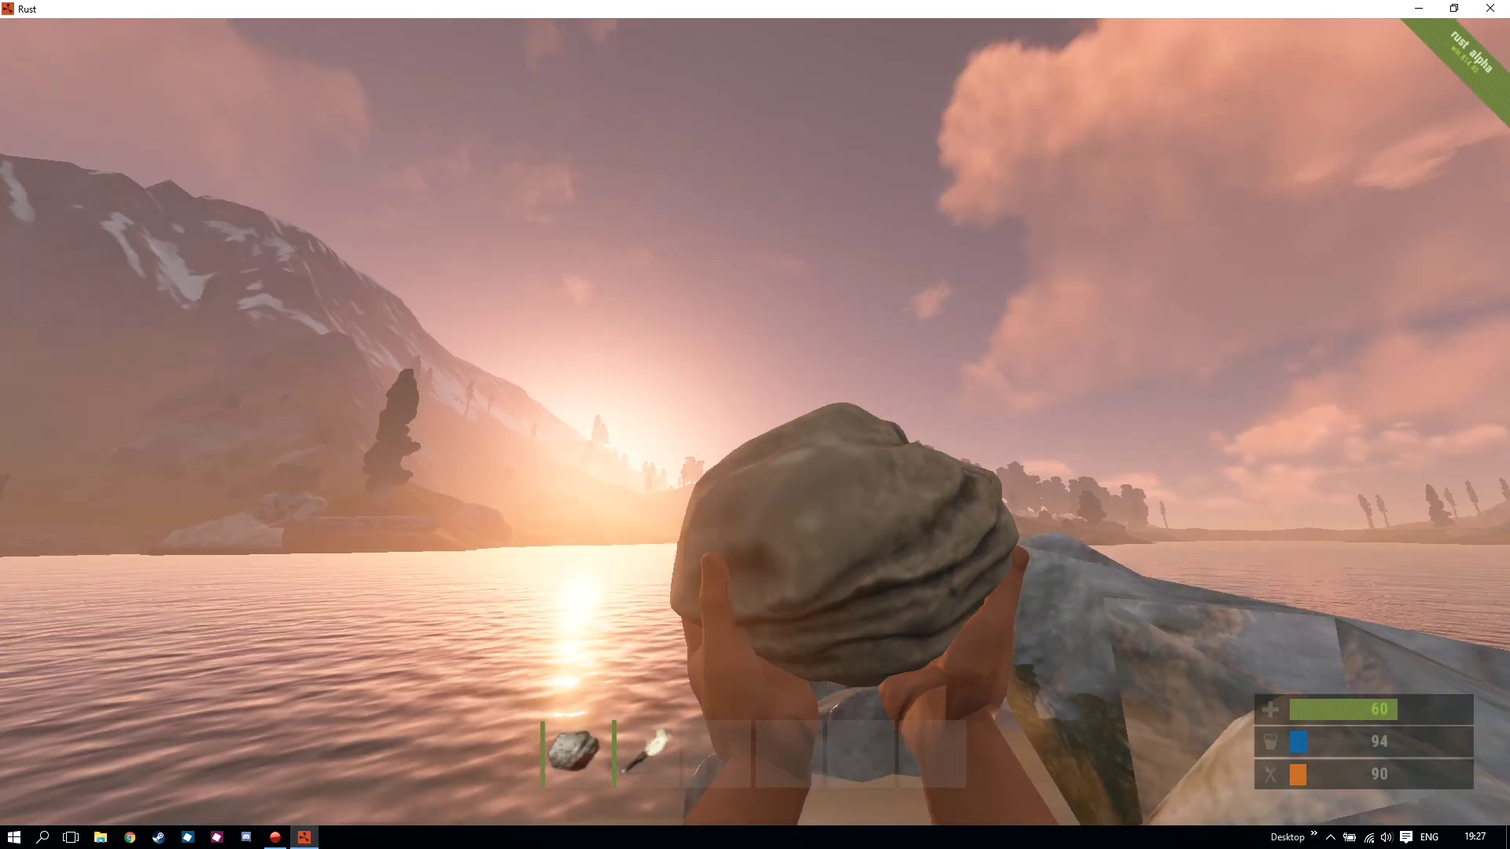
{"action": "key", "text": "F1"}
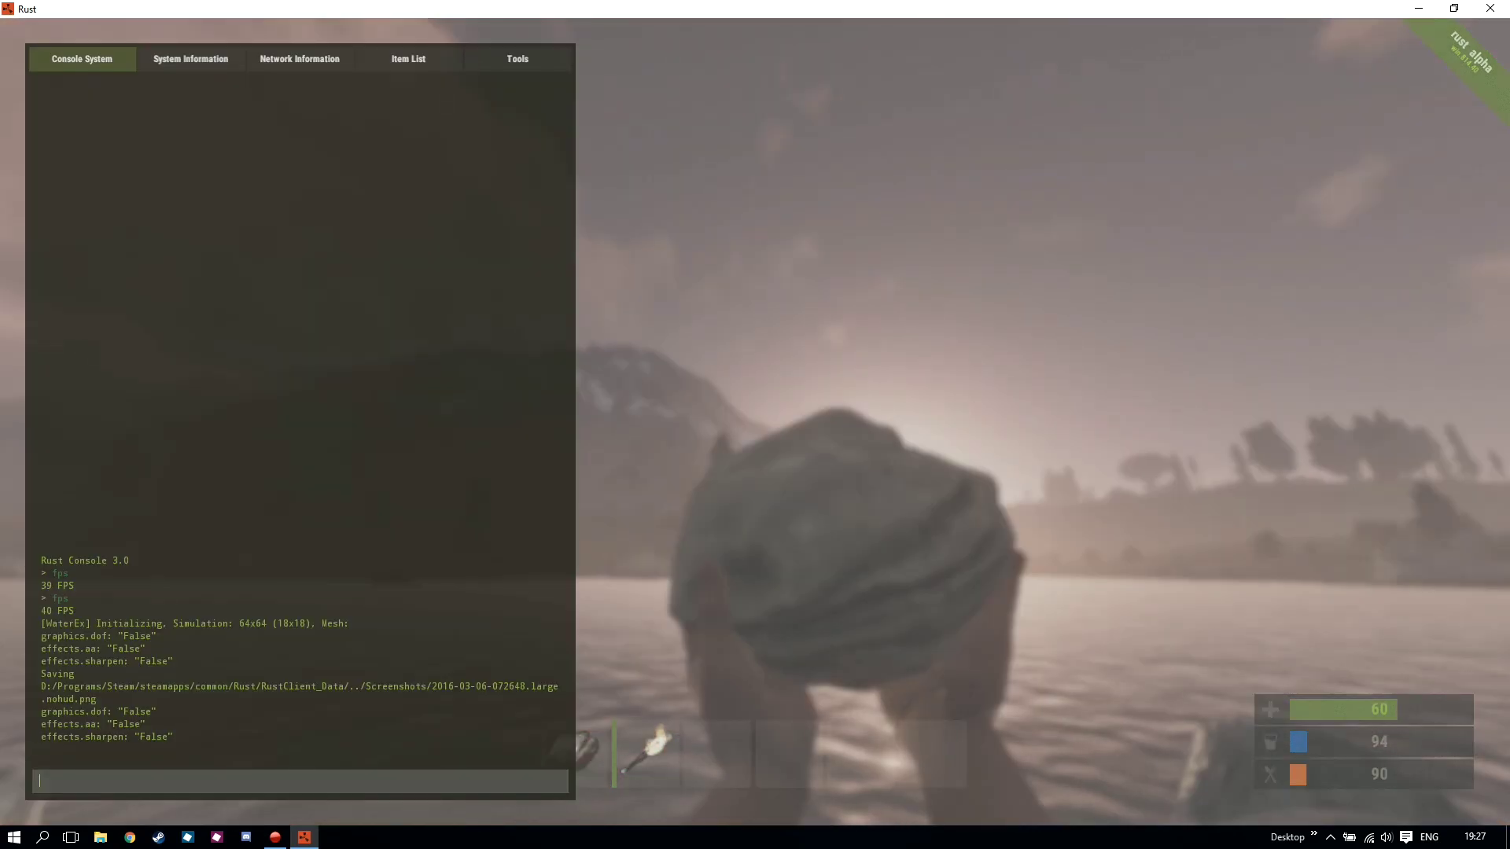
{"action": "type", "text": "fp"}
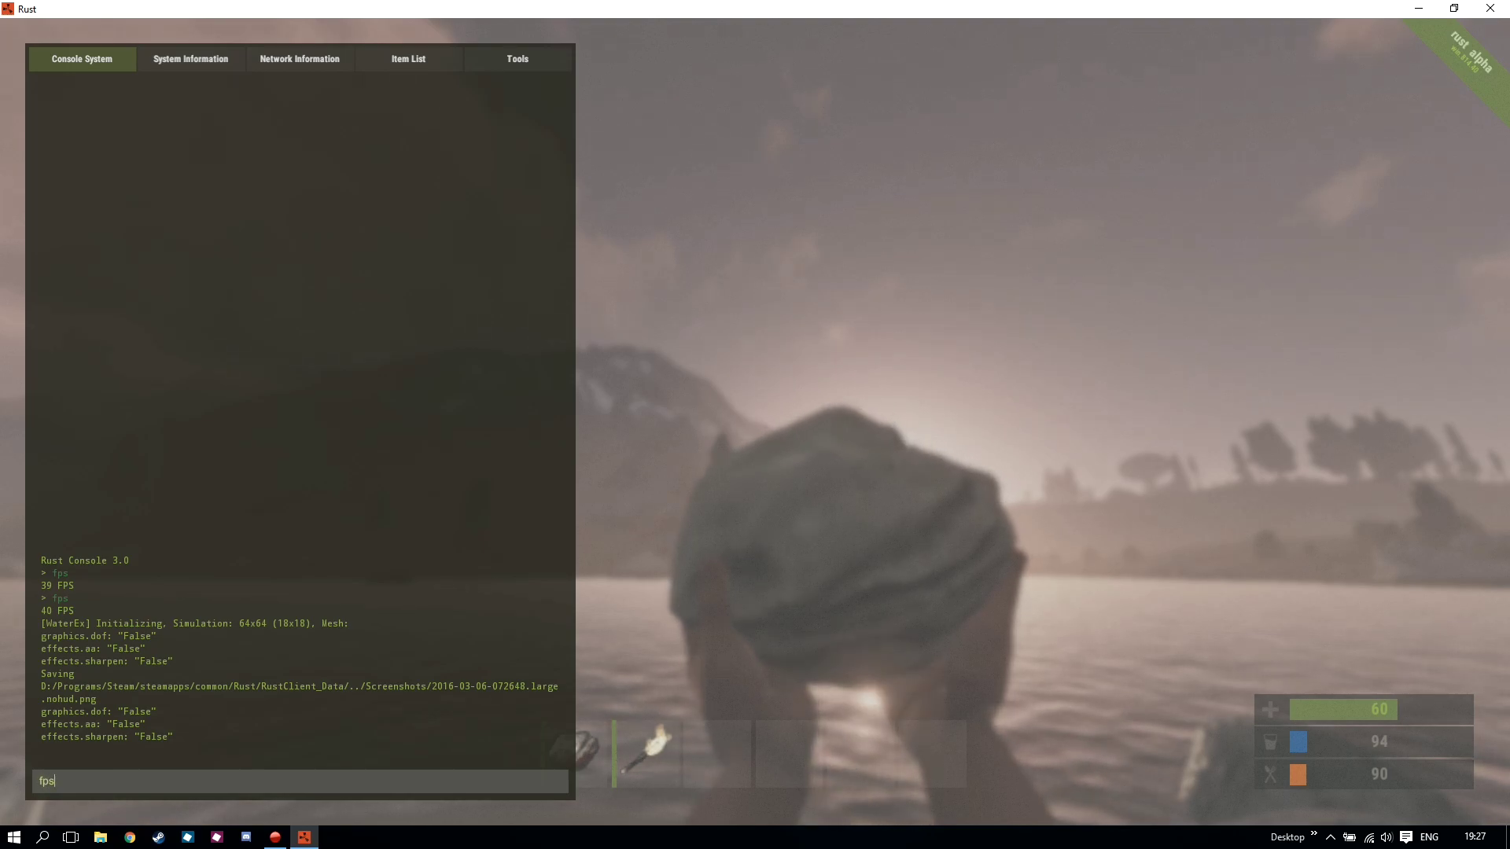
{"action": "type", "text": "s"}
{"action": "key", "text": "Return"}
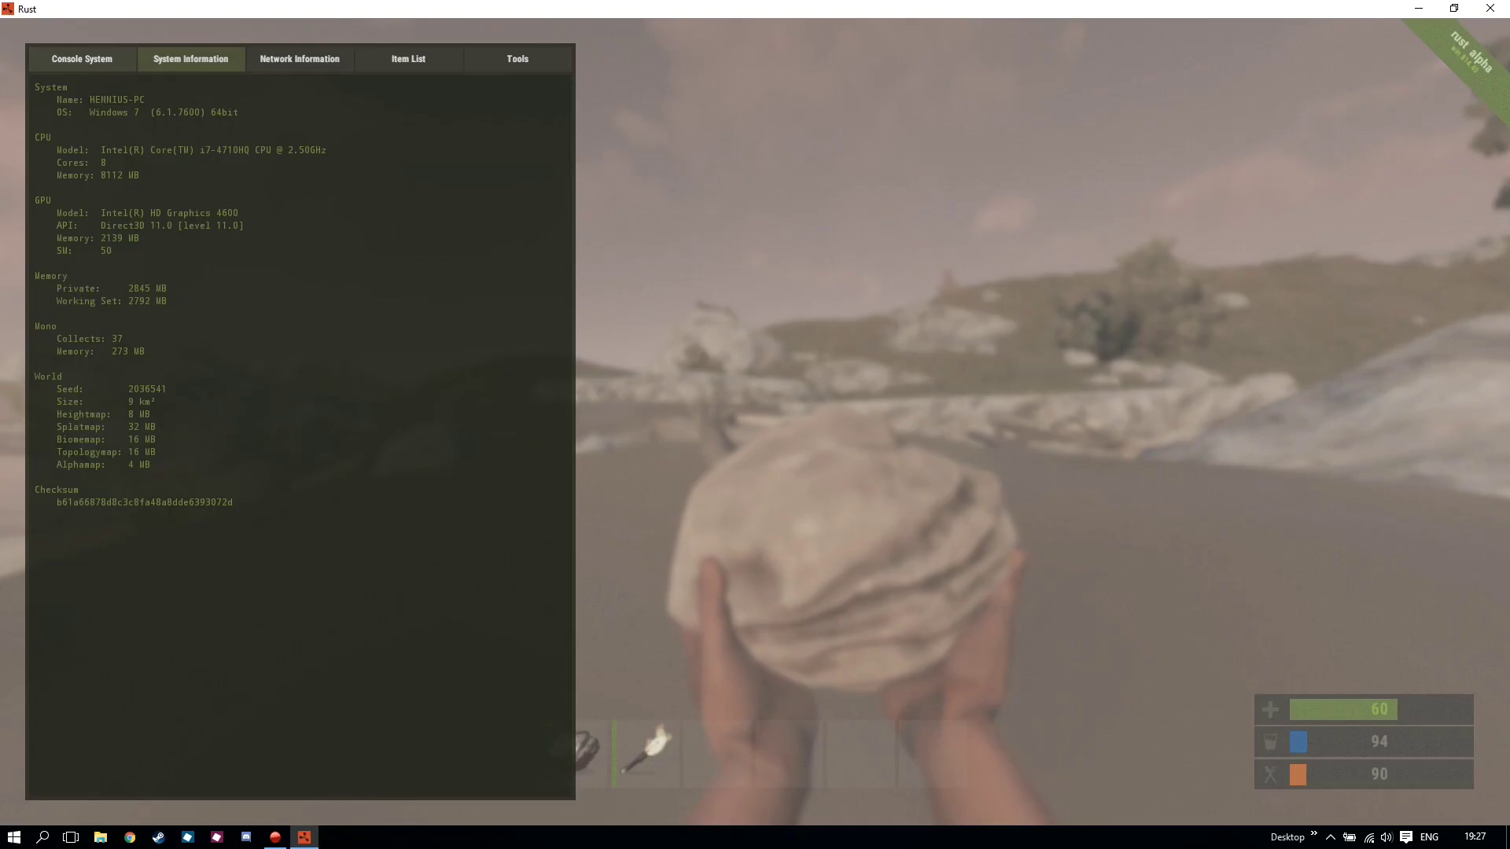
{"action": "key", "text": "F1"}
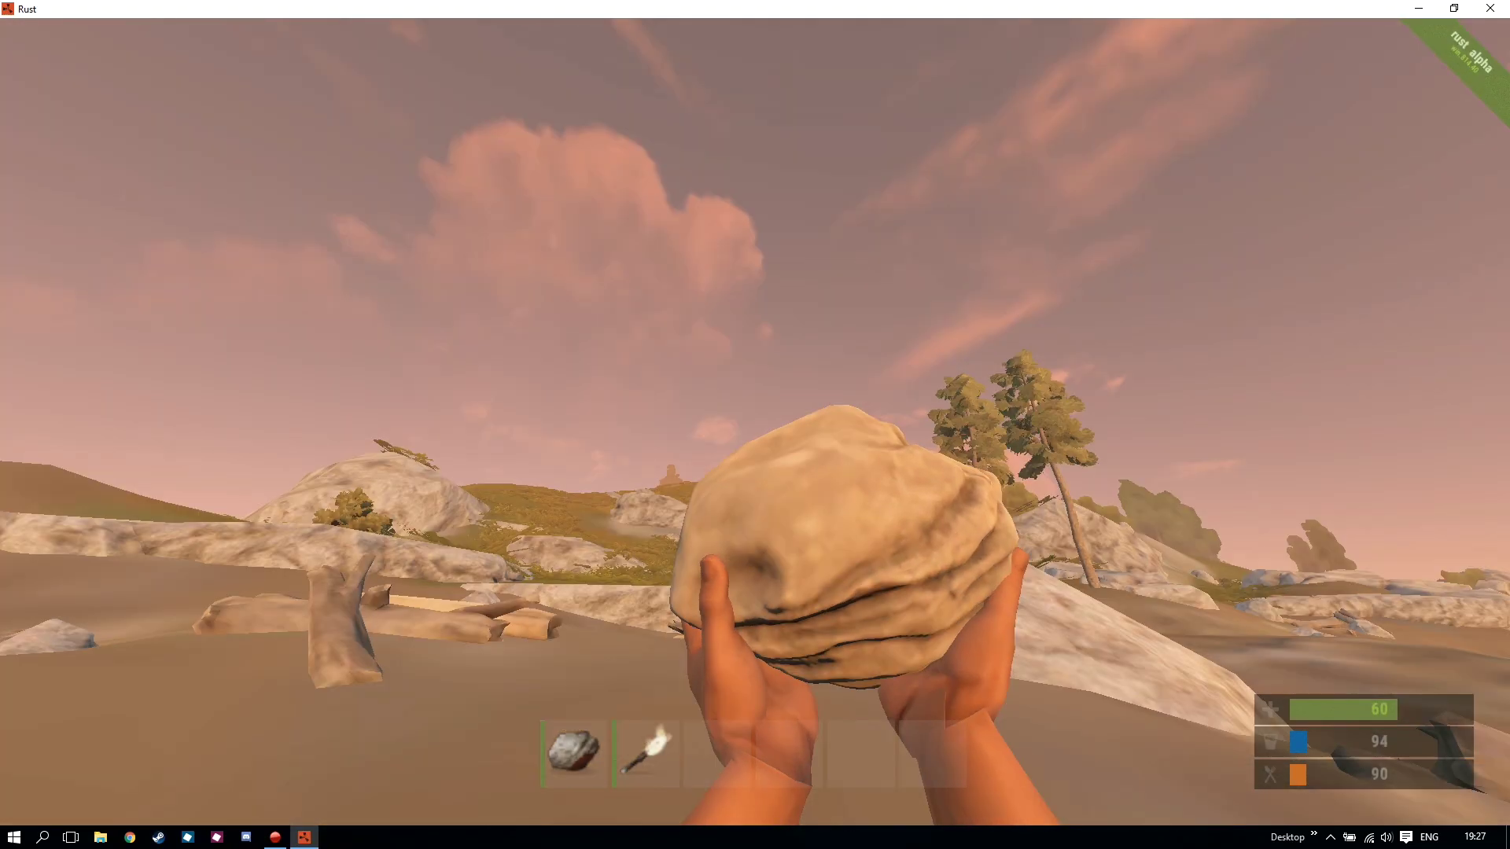
Step: Restore the game window to its smaller size, resume play and throw the held rock
{"action": "key", "text": "Escape"}
{"action": "left_click", "coordinate": [1453, 9]}
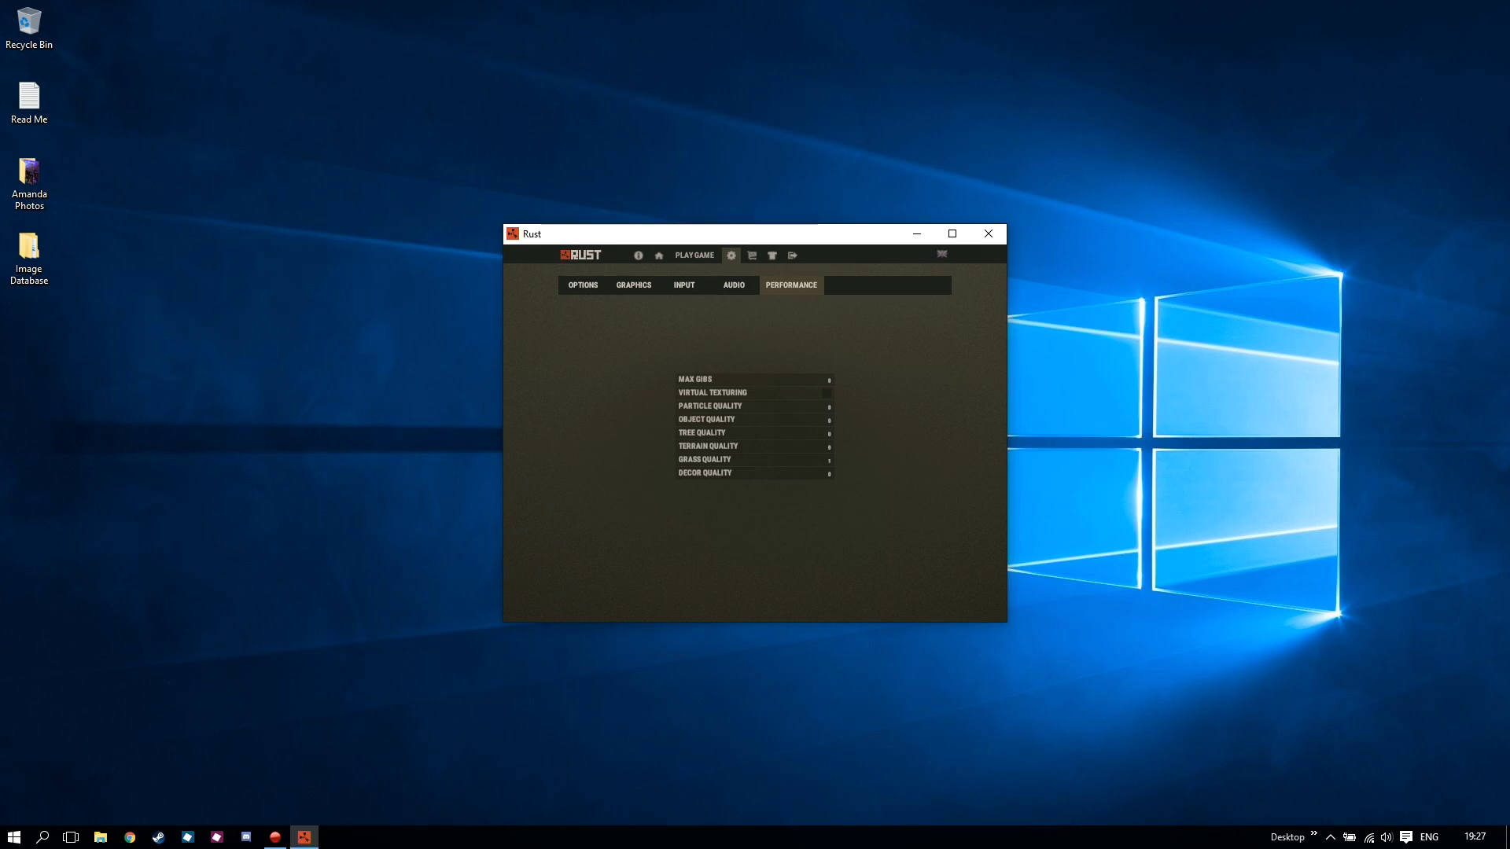
{"action": "key", "text": "Escape"}
{"action": "right_click", "coordinate": [754, 433]}
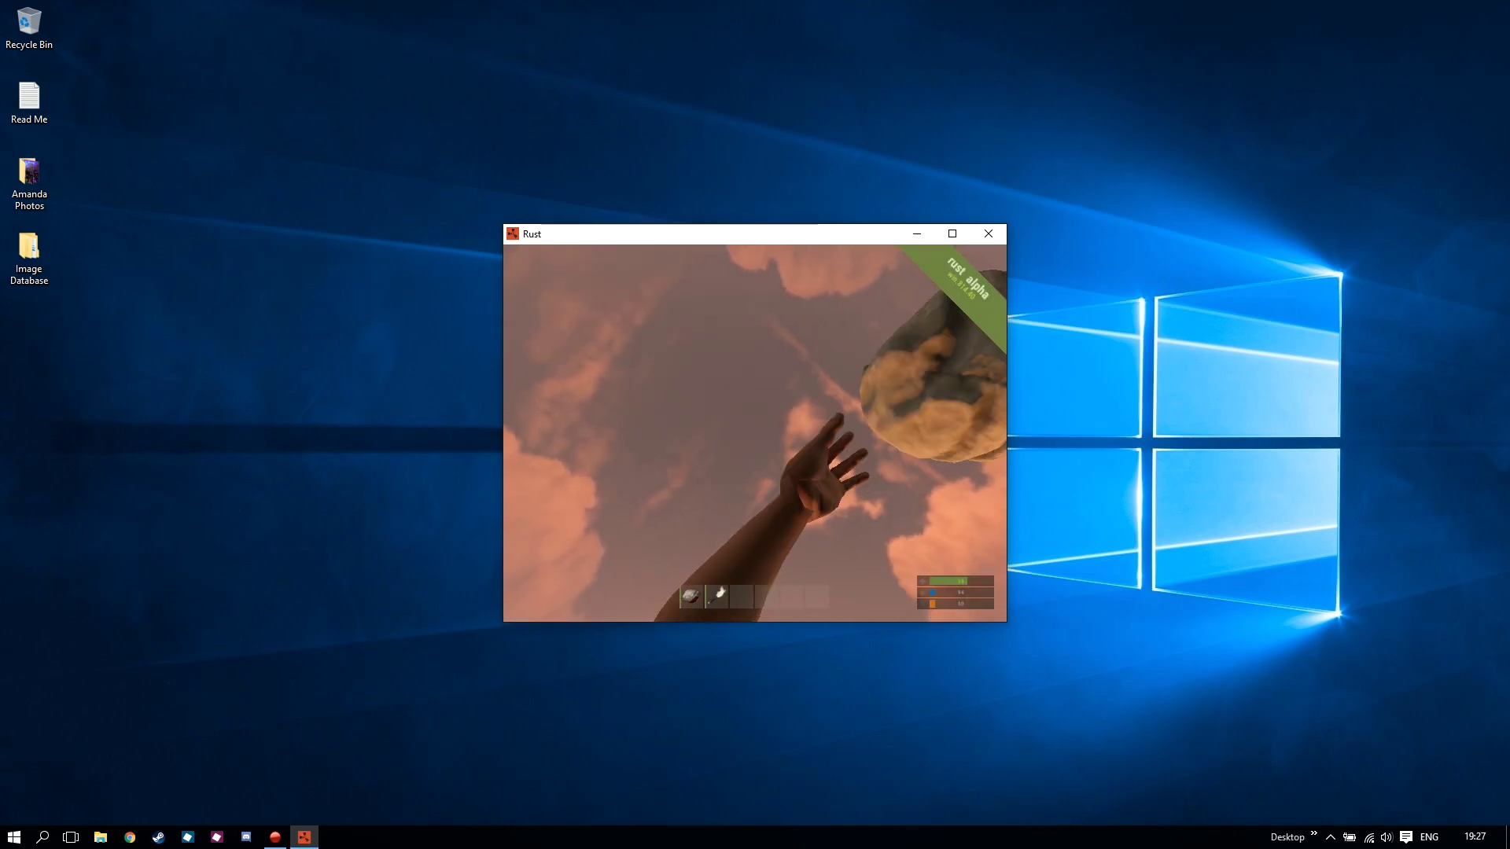
{"action": "left_click", "coordinate": [755, 433]}
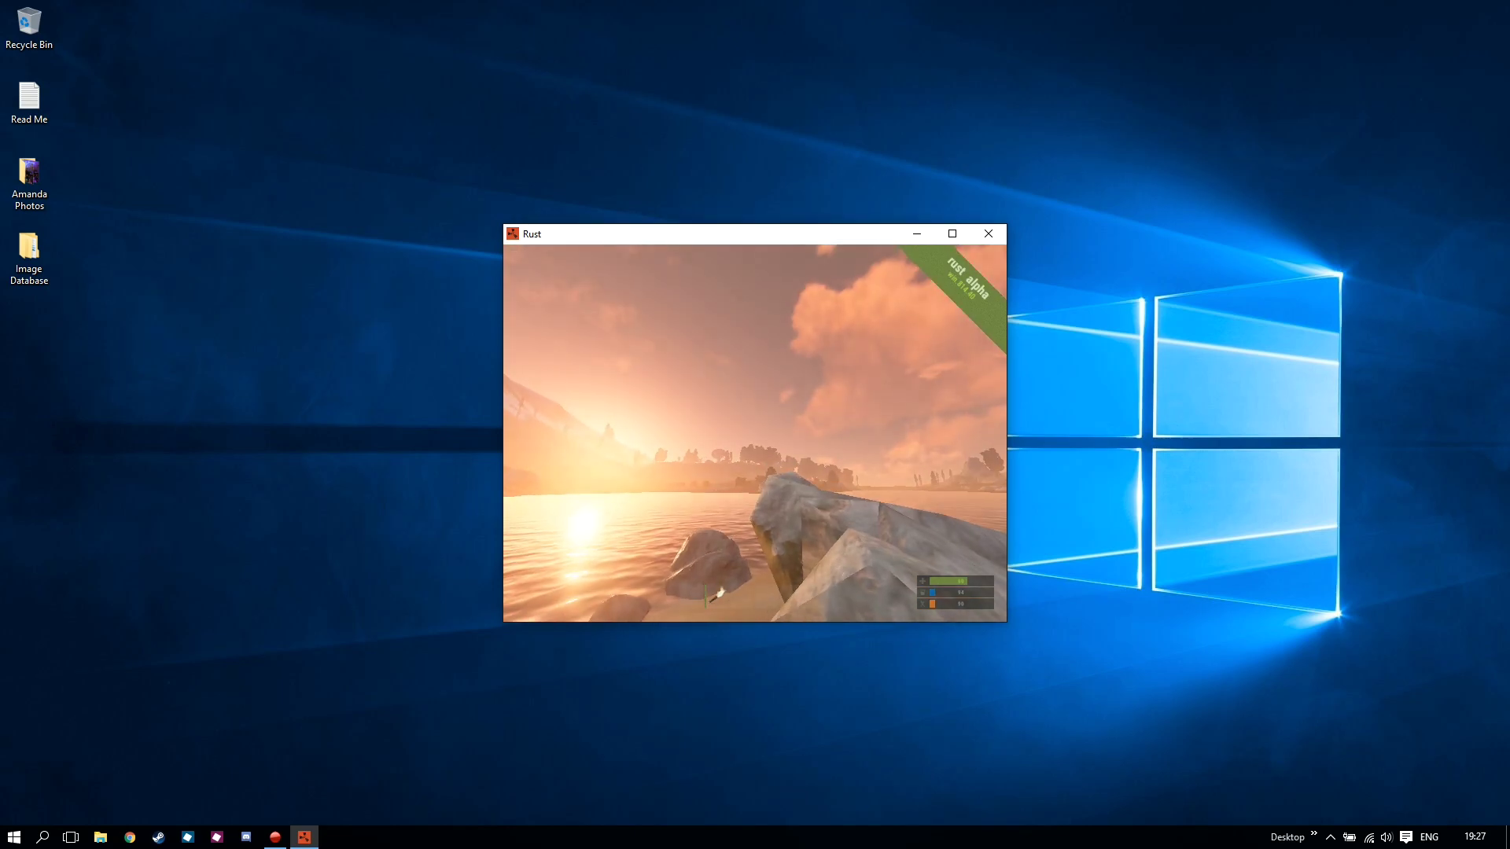
Step: Examine the graphics card model in the game console's system information
{"action": "key", "text": "F1"}
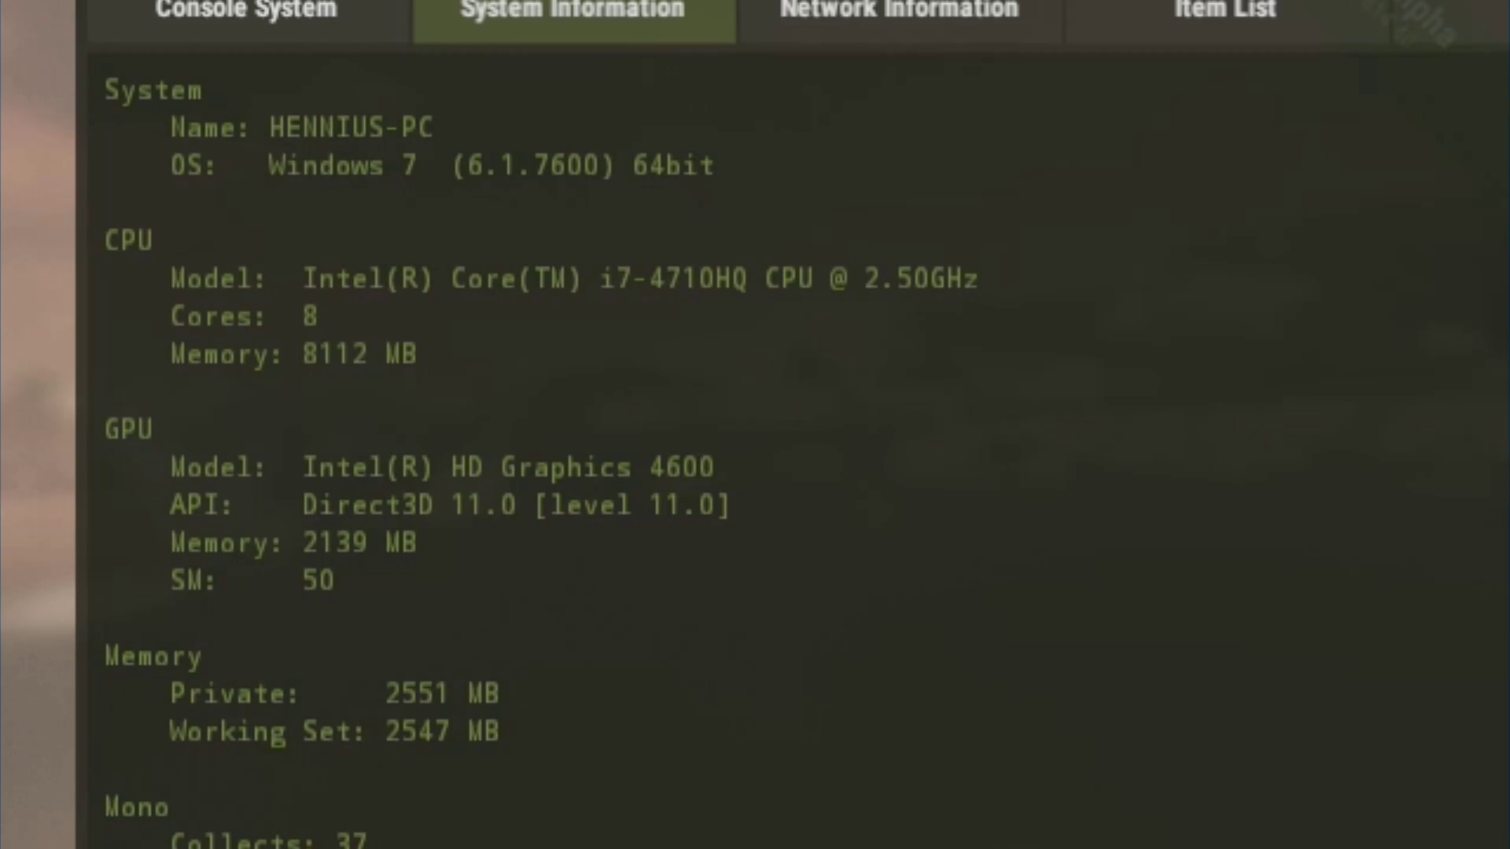
{"action": "key", "text": "F1"}
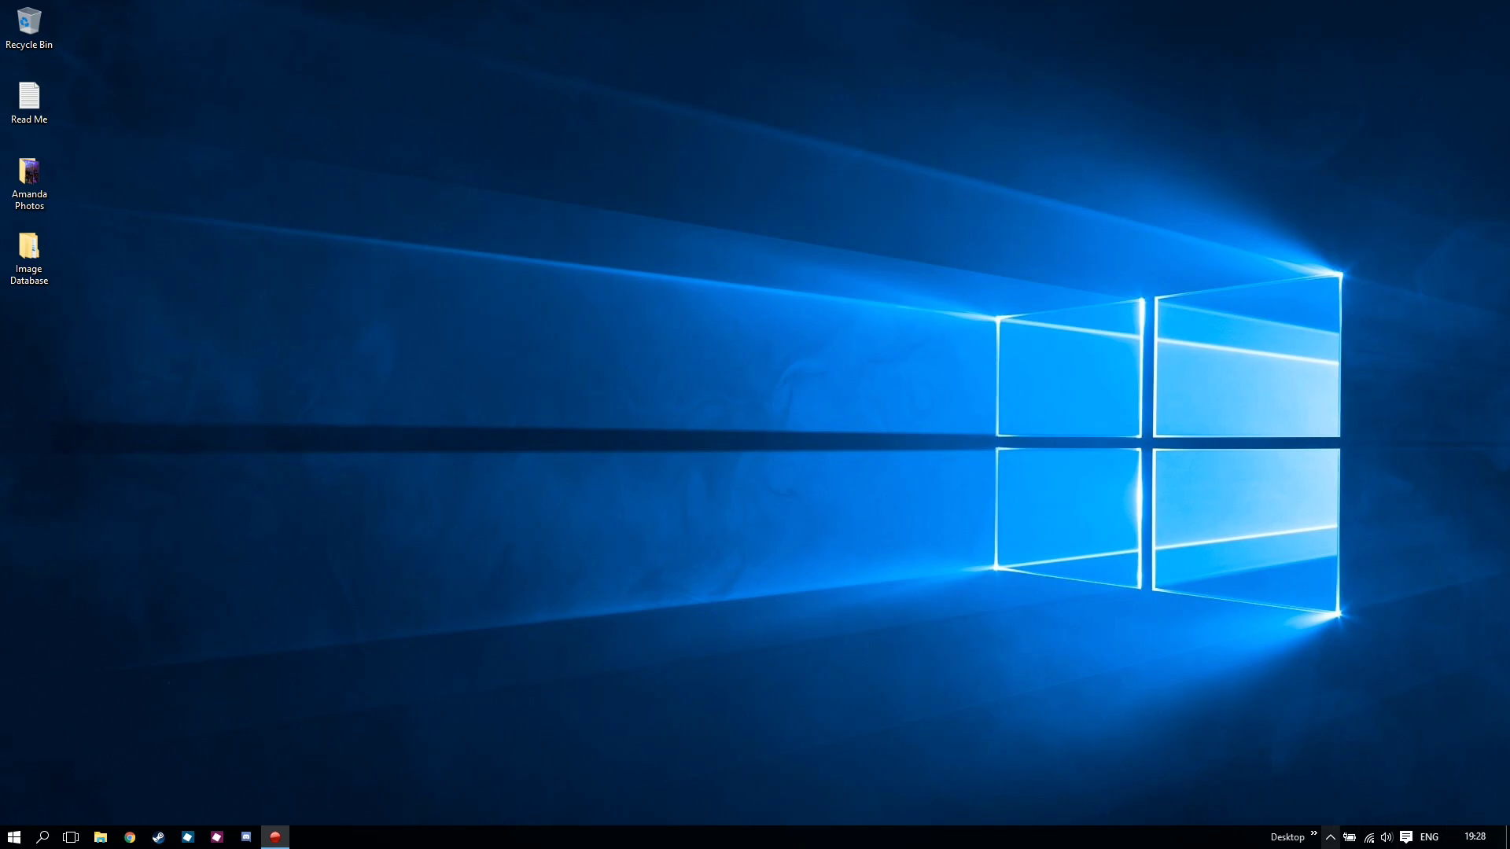
Step: Open the NVIDIA Control Panel from the desktop
{"action": "left_click", "coordinate": [1331, 838]}
{"action": "right_click", "coordinate": [1378, 778]}
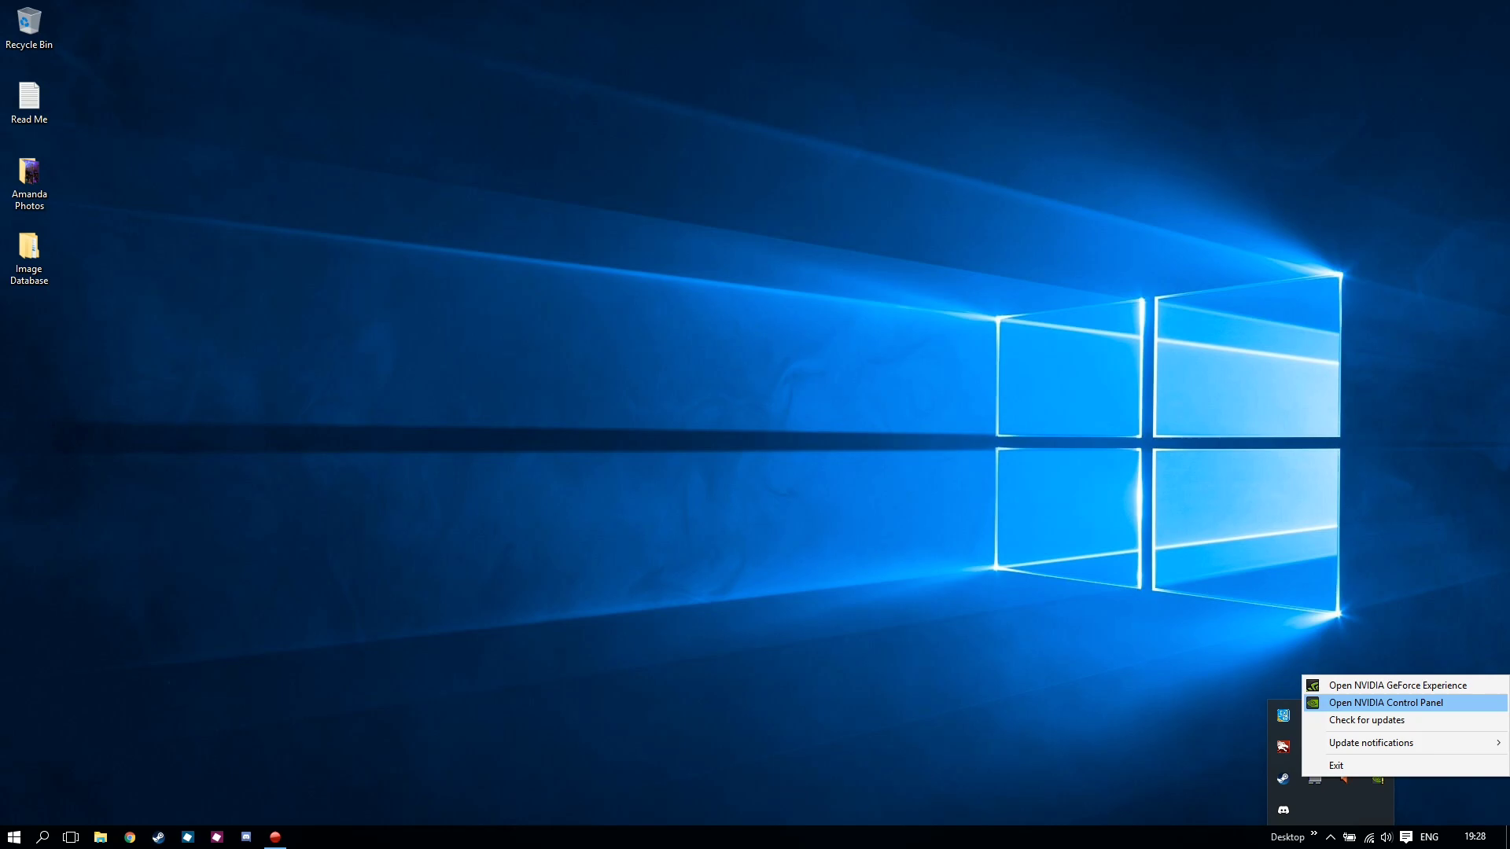
{"action": "left_click", "coordinate": [768, 423]}
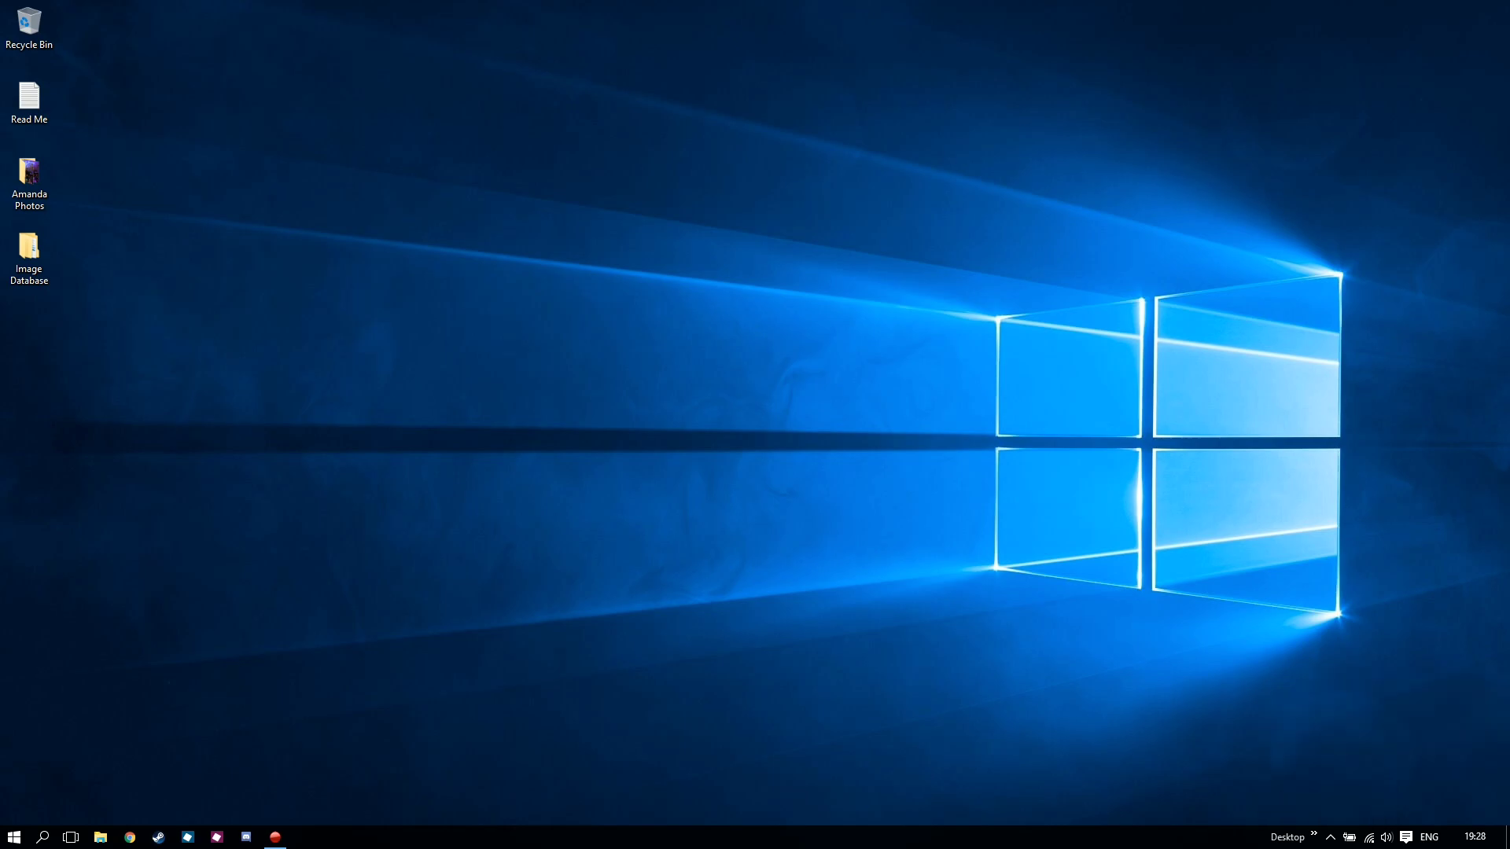
{"action": "right_click", "coordinate": [768, 423]}
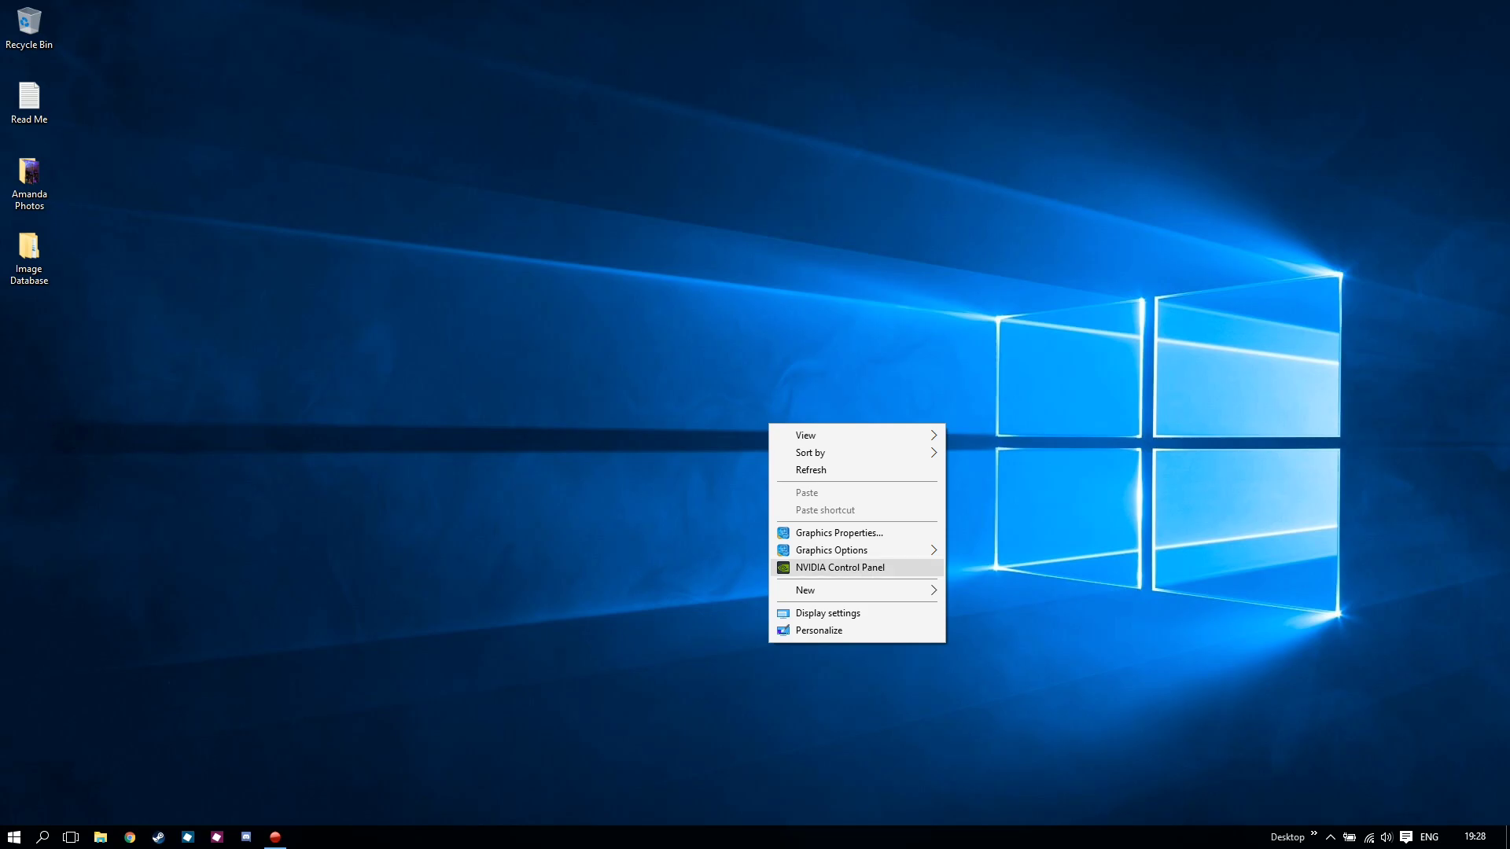
{"action": "left_click", "coordinate": [840, 567]}
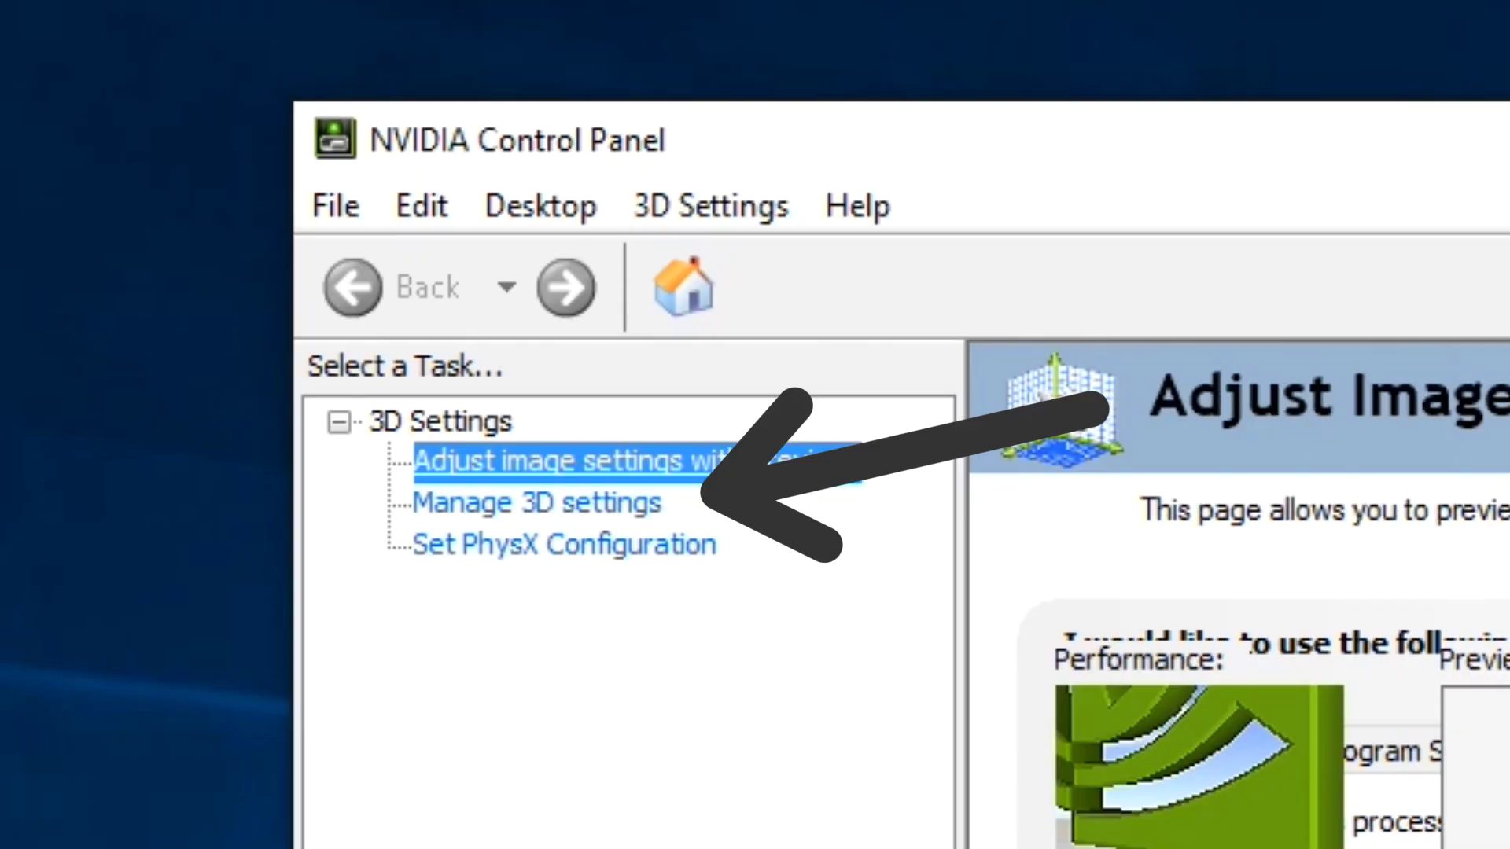
Step: Set the preferred graphics processor in the global 3D settings to High-performance NVIDIA processor
{"action": "left_click", "coordinate": [419, 177]}
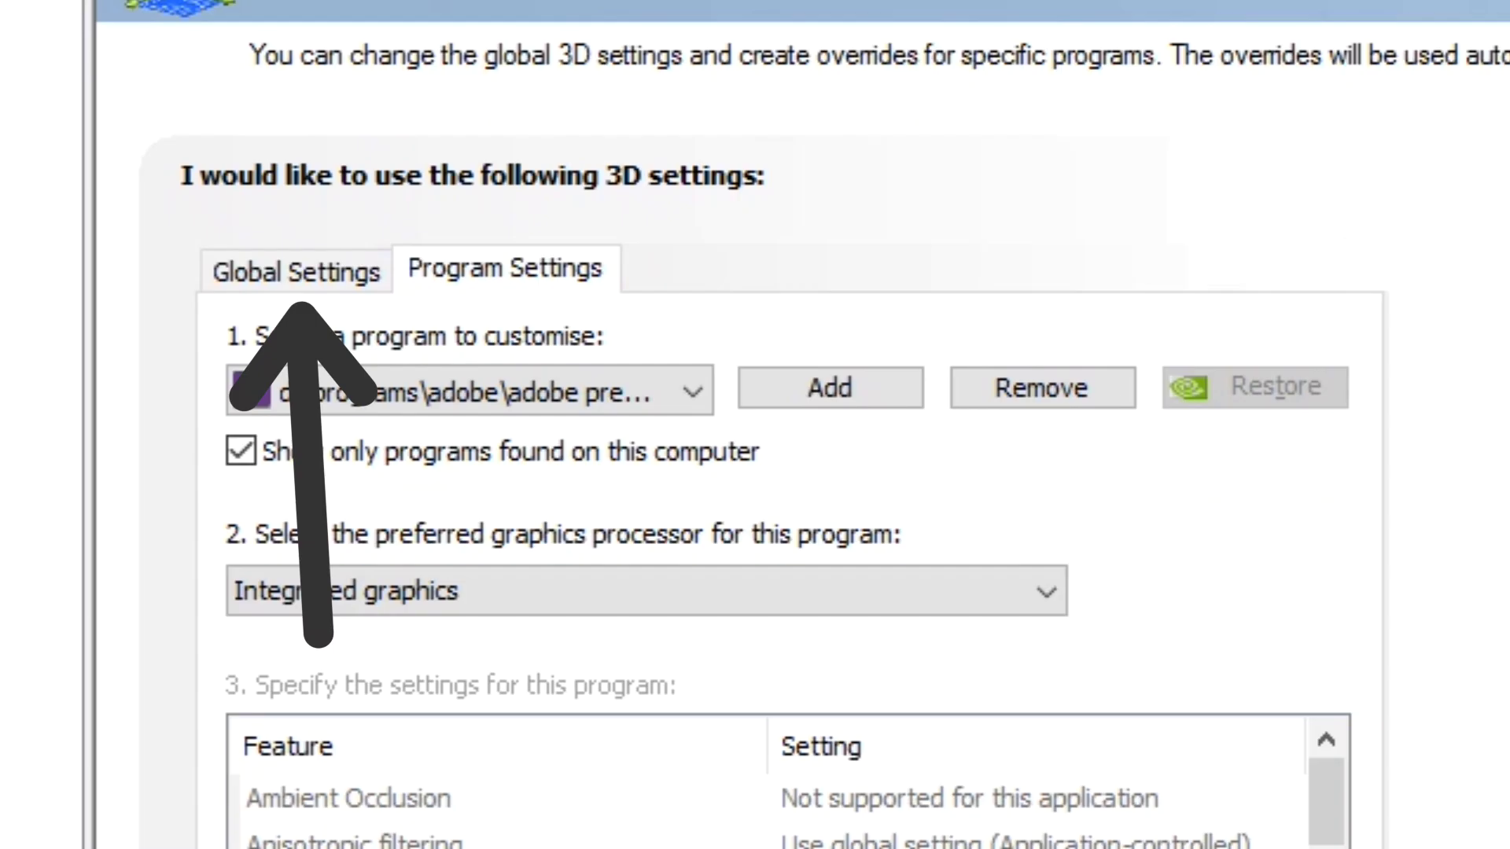
{"action": "left_click", "coordinate": [295, 268]}
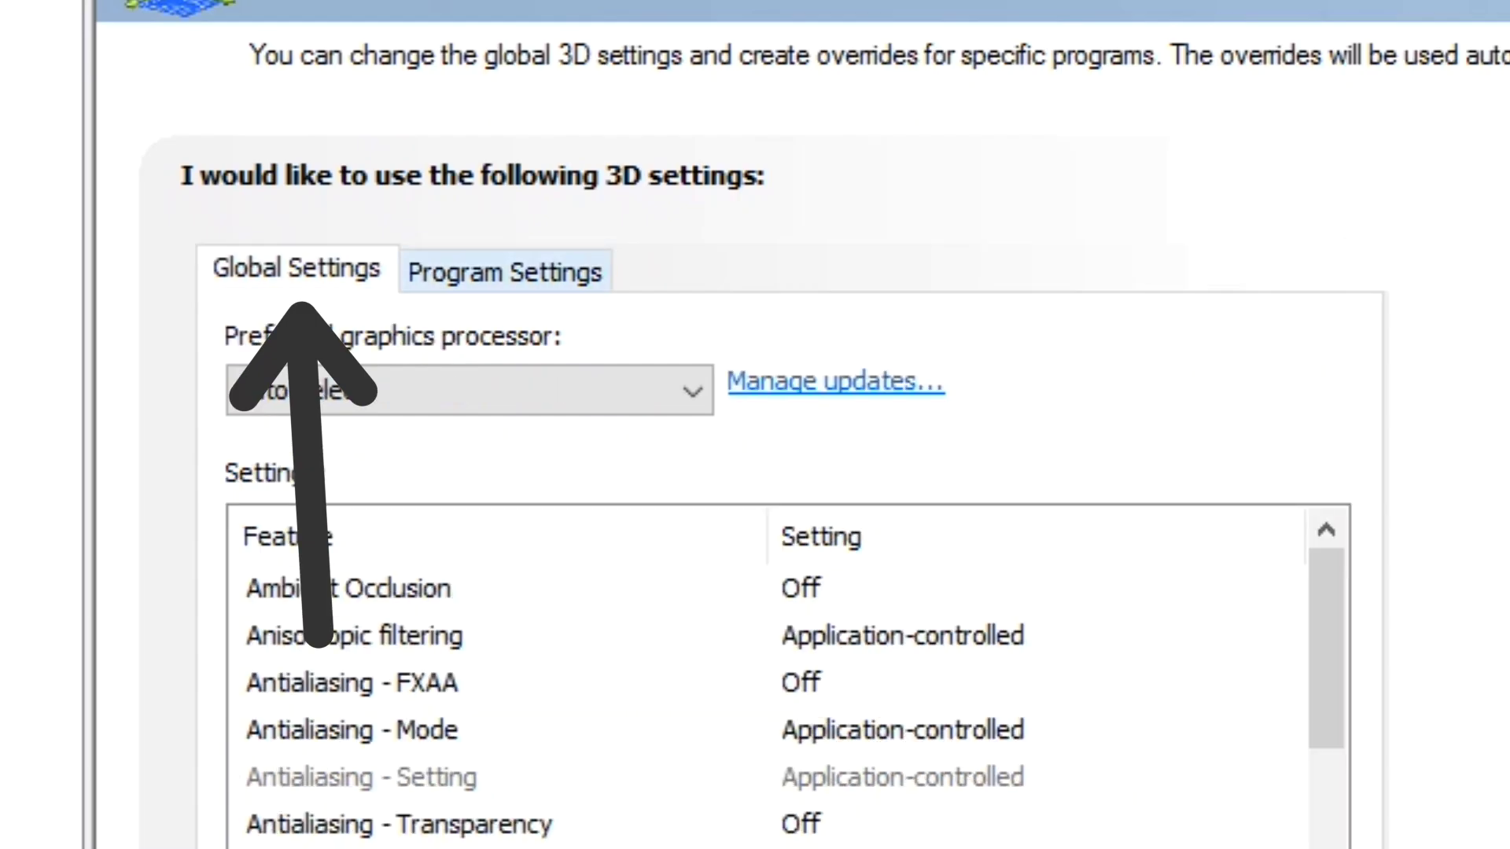
{"action": "left_click", "coordinate": [470, 391]}
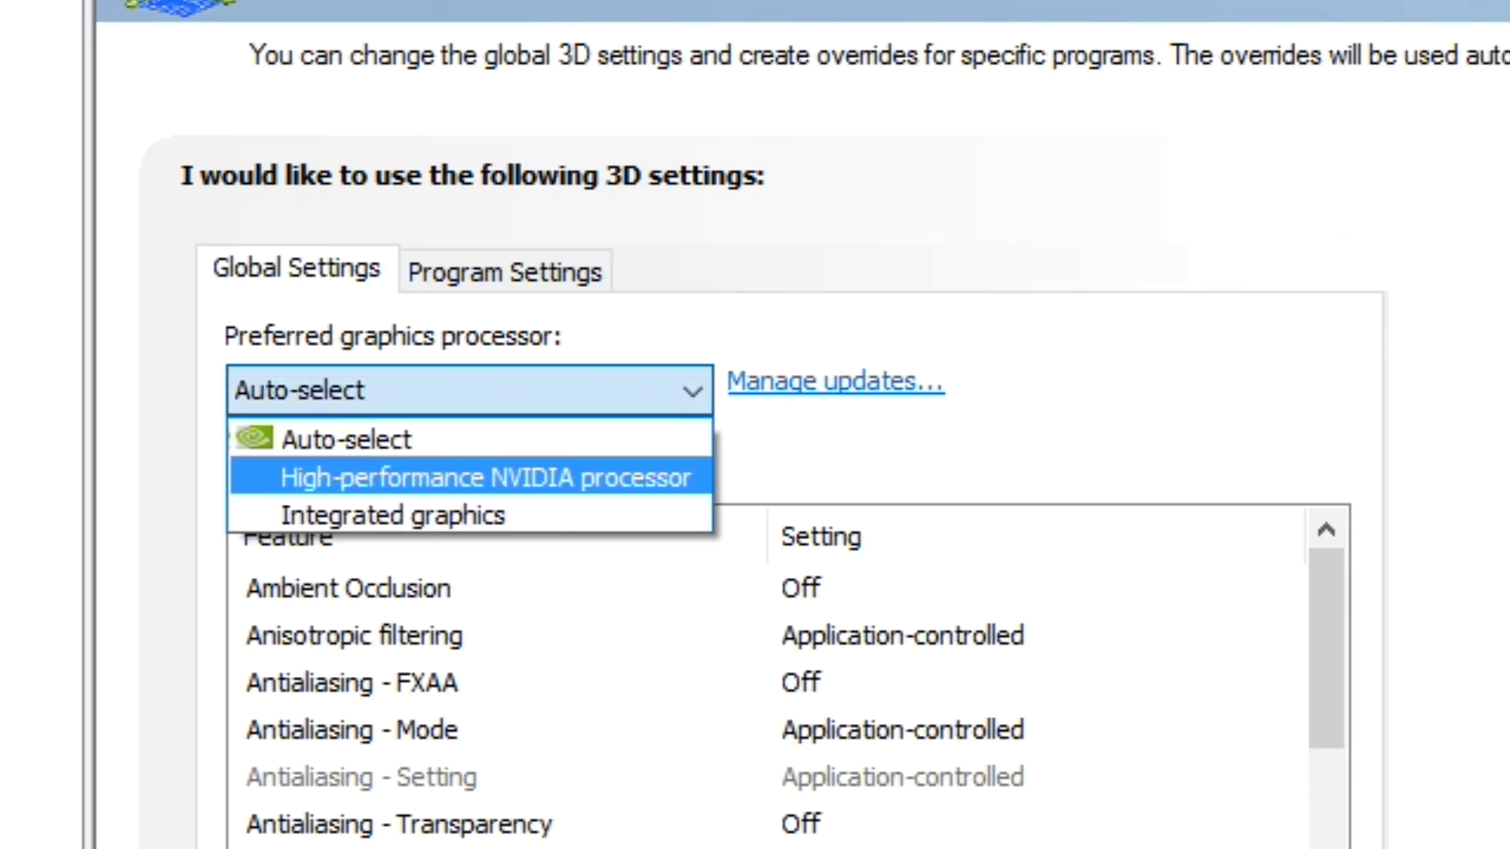
{"action": "left_click", "coordinate": [485, 478]}
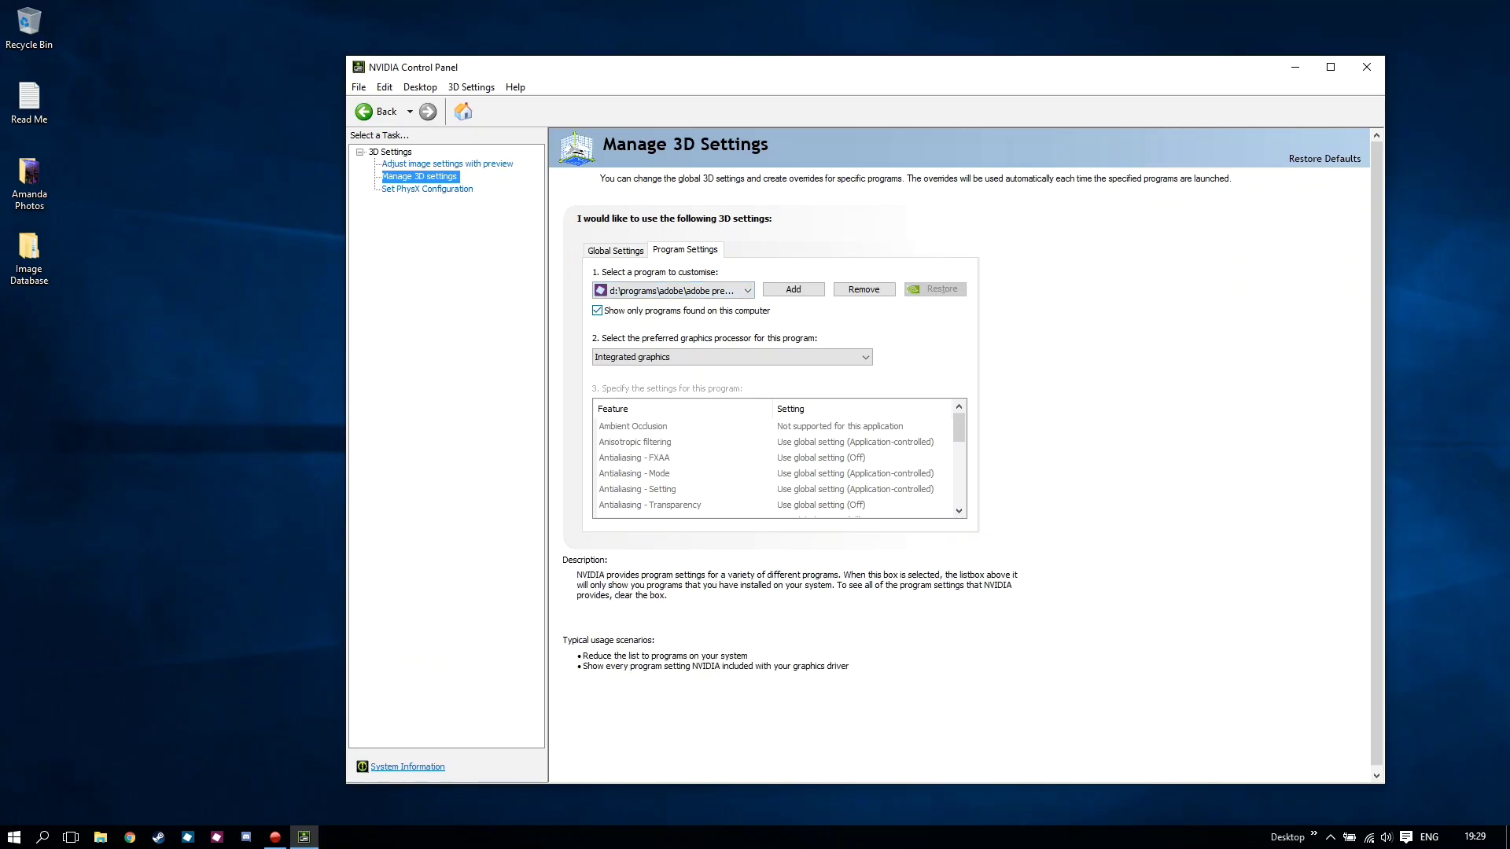
Step: Look through the programs available to customise, keep the Adobe program selected and set its preferred graphics processor to Integrated graphics
{"action": "left_click", "coordinate": [673, 290]}
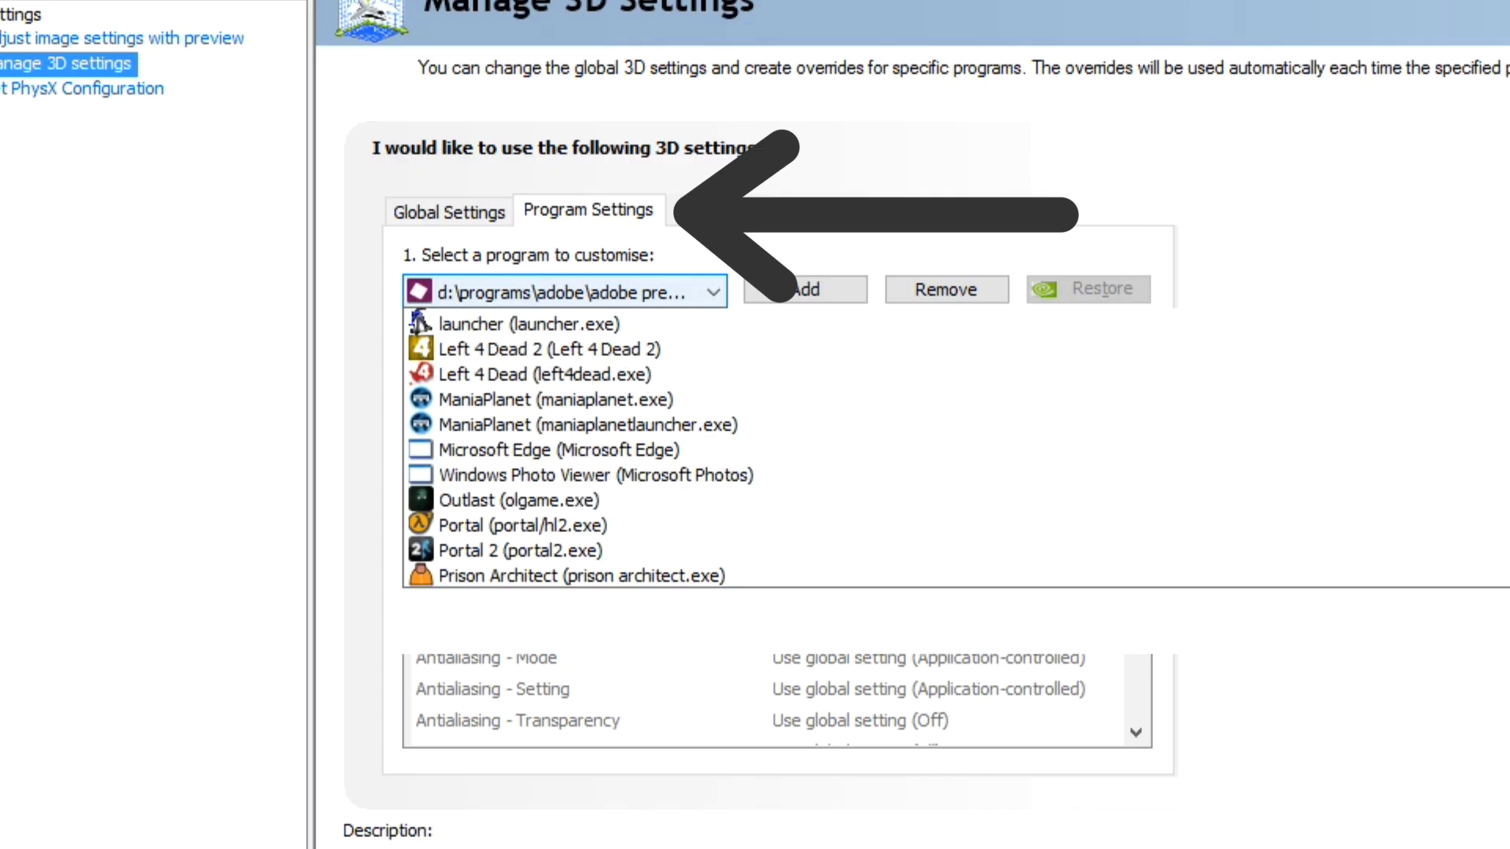
{"action": "left_click", "coordinate": [673, 306]}
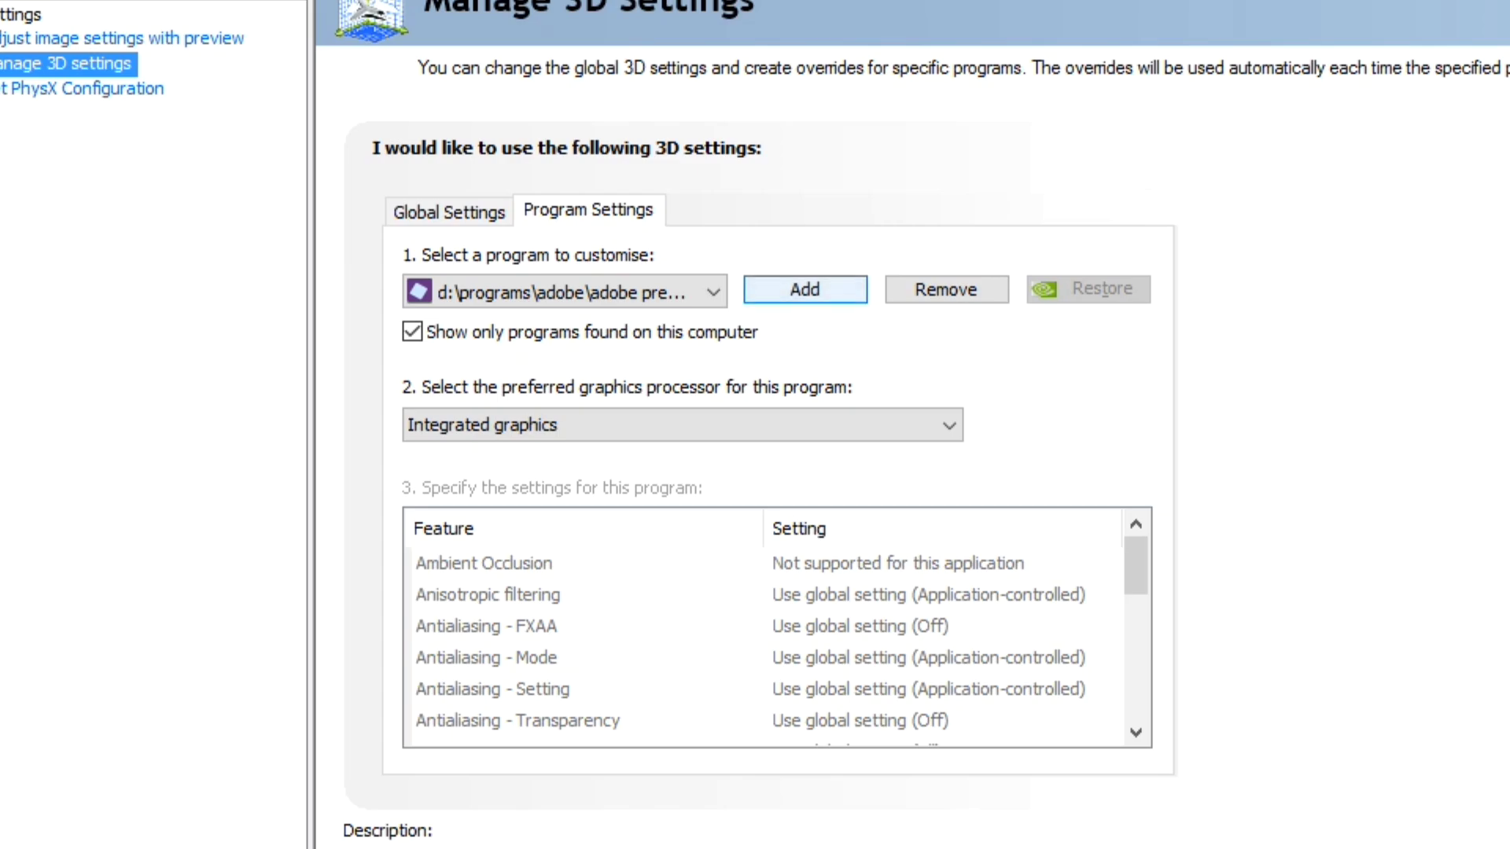
{"action": "left_click", "coordinate": [712, 292]}
{"action": "left_click", "coordinate": [629, 324]}
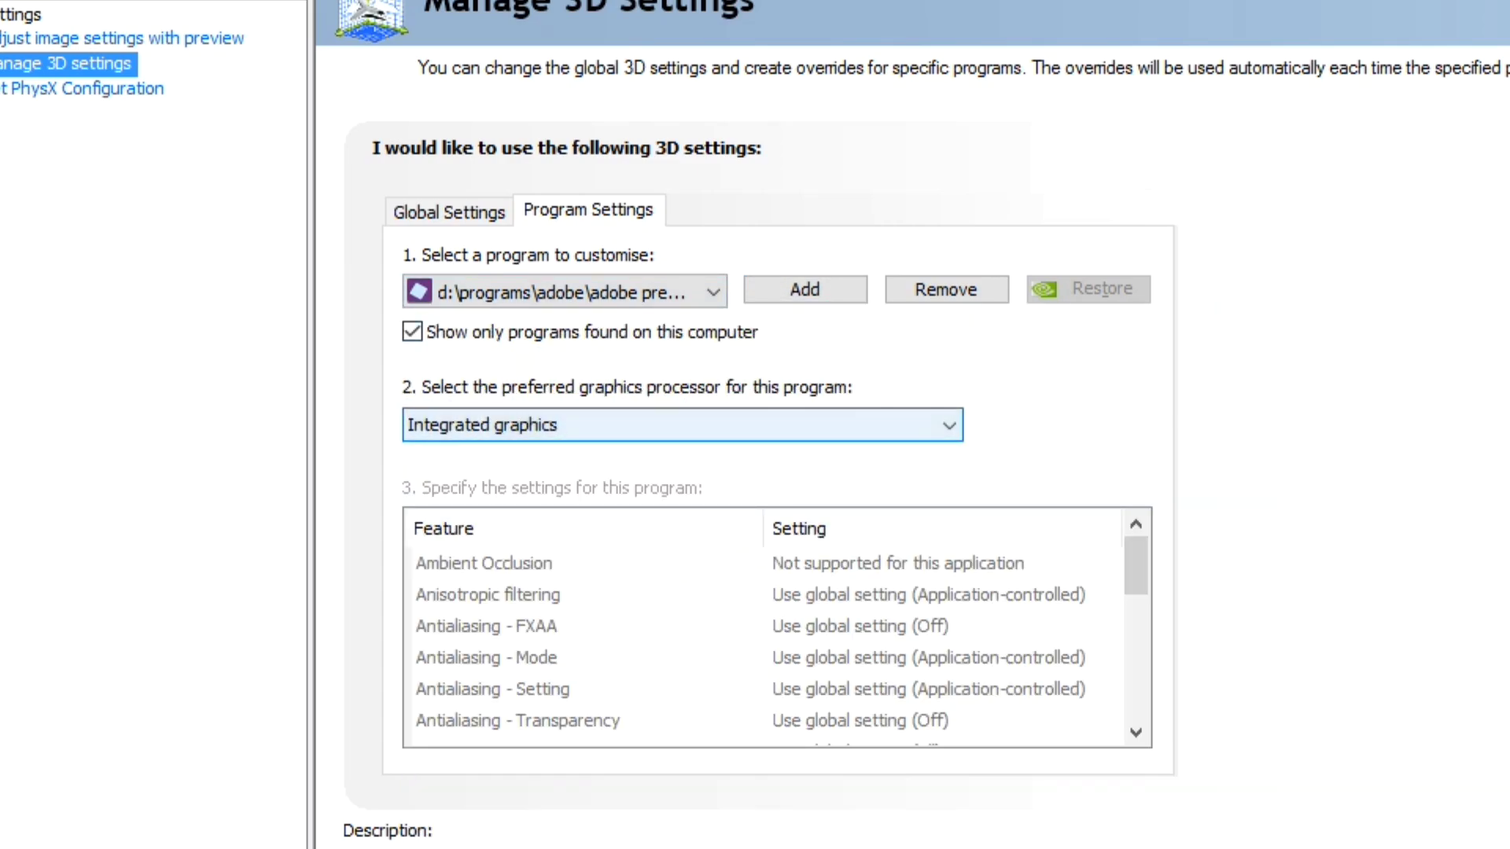
{"action": "left_click", "coordinate": [682, 425]}
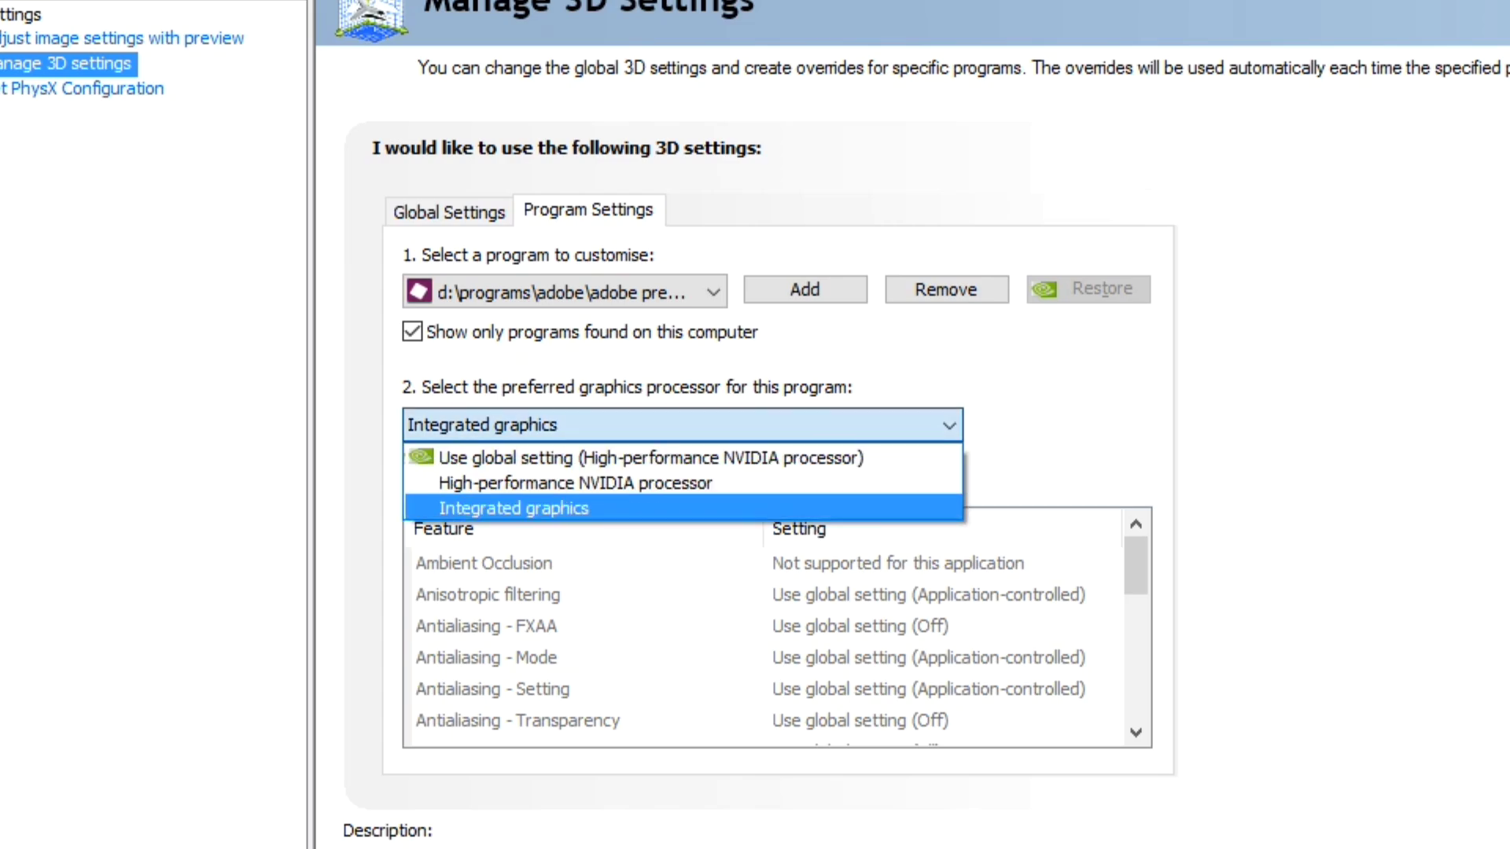
{"action": "left_click", "coordinate": [645, 509]}
Step: Browse the list of recently used programs that can be added for customising, and close it without adding one
{"action": "left_click", "coordinate": [805, 290]}
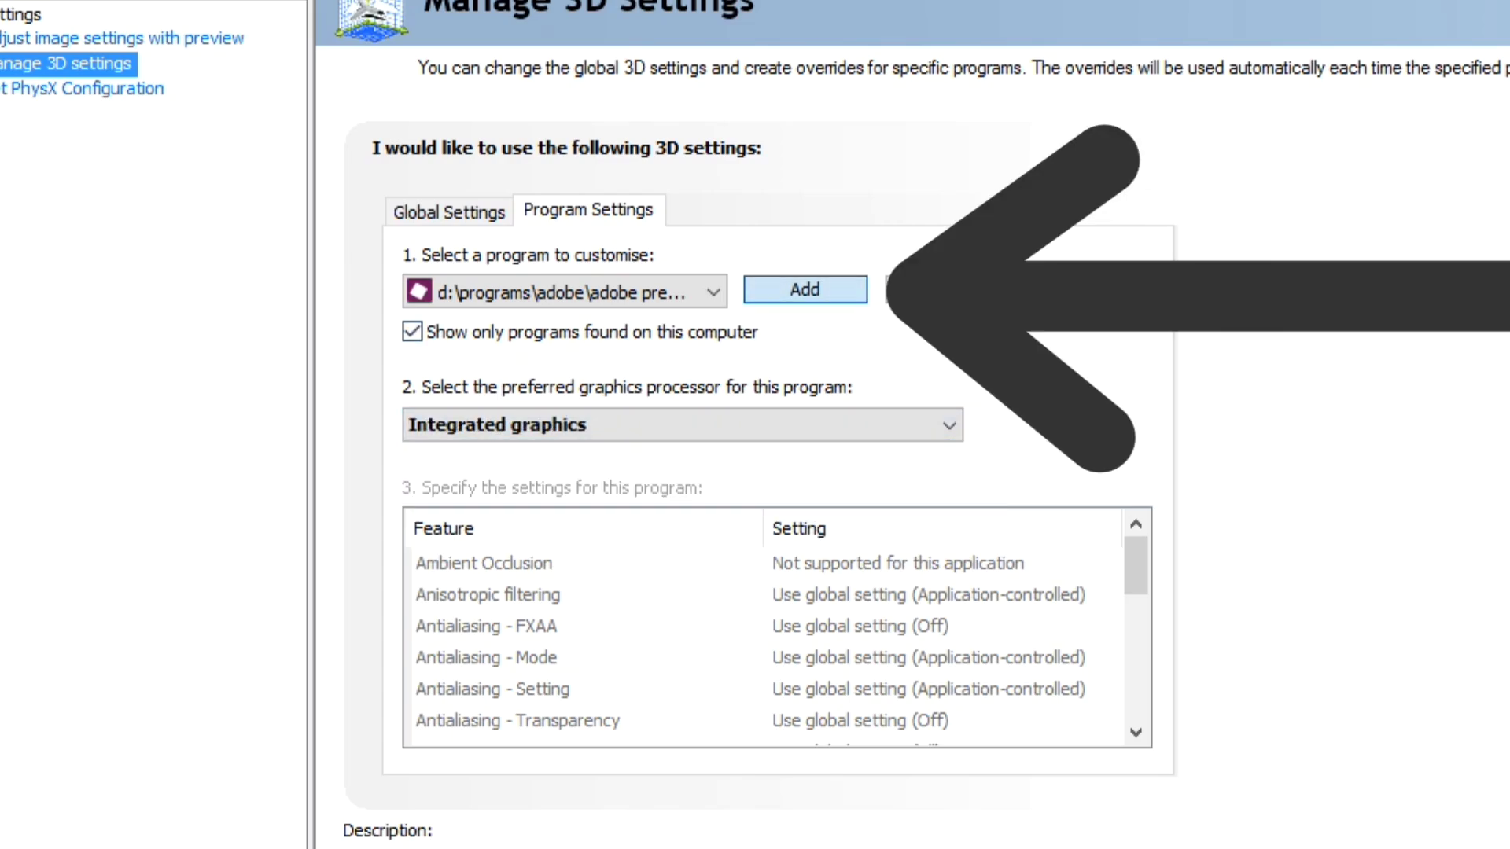
{"action": "left_click", "coordinate": [805, 289]}
{"action": "scroll", "coordinate": [1063, 735], "scroll_direction": "down", "scroll_amount": 14}
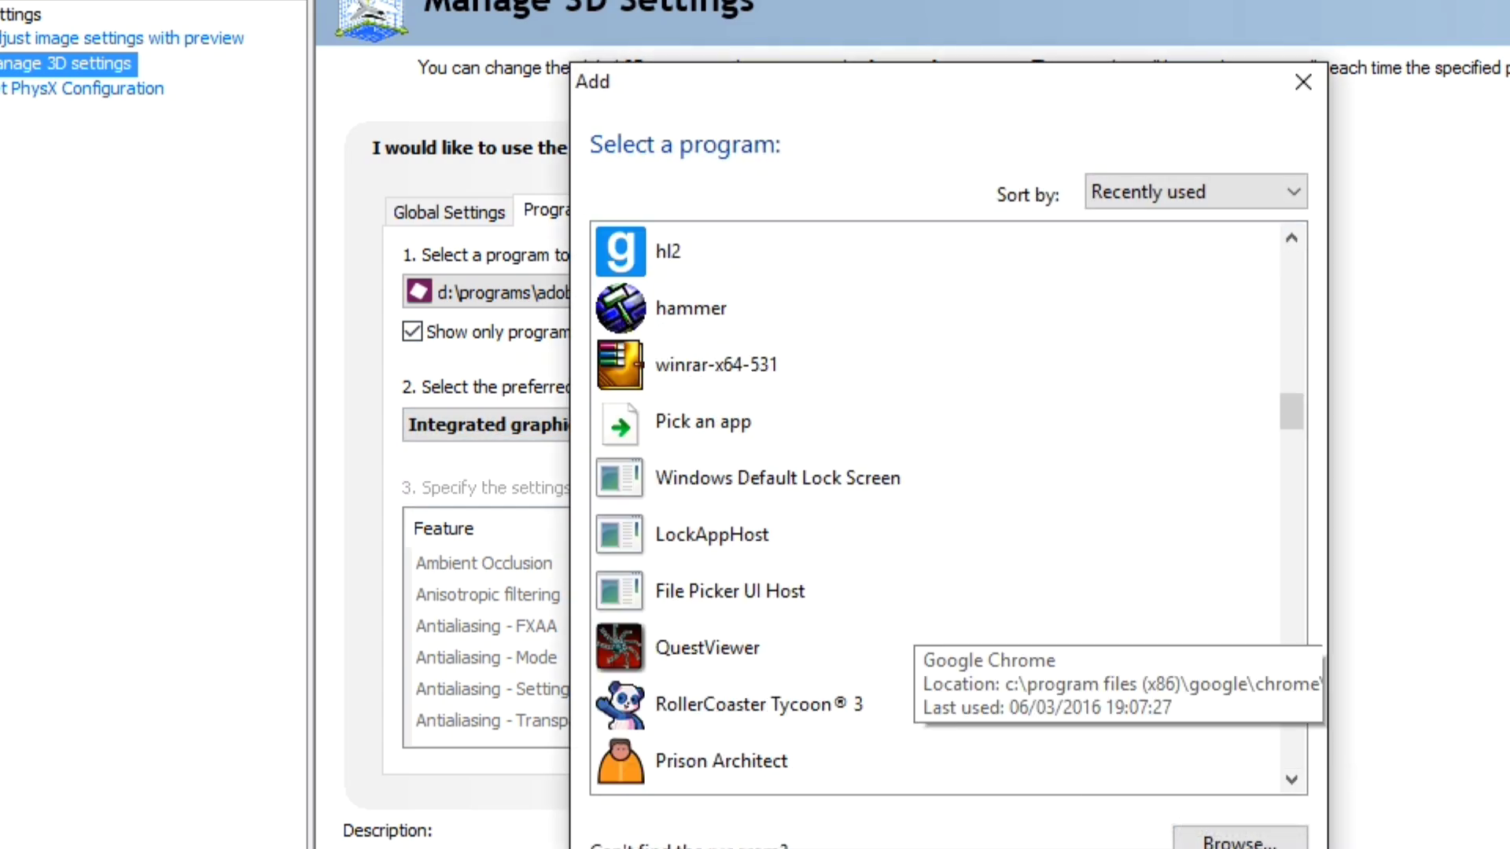
{"action": "left_click", "coordinate": [1302, 82]}
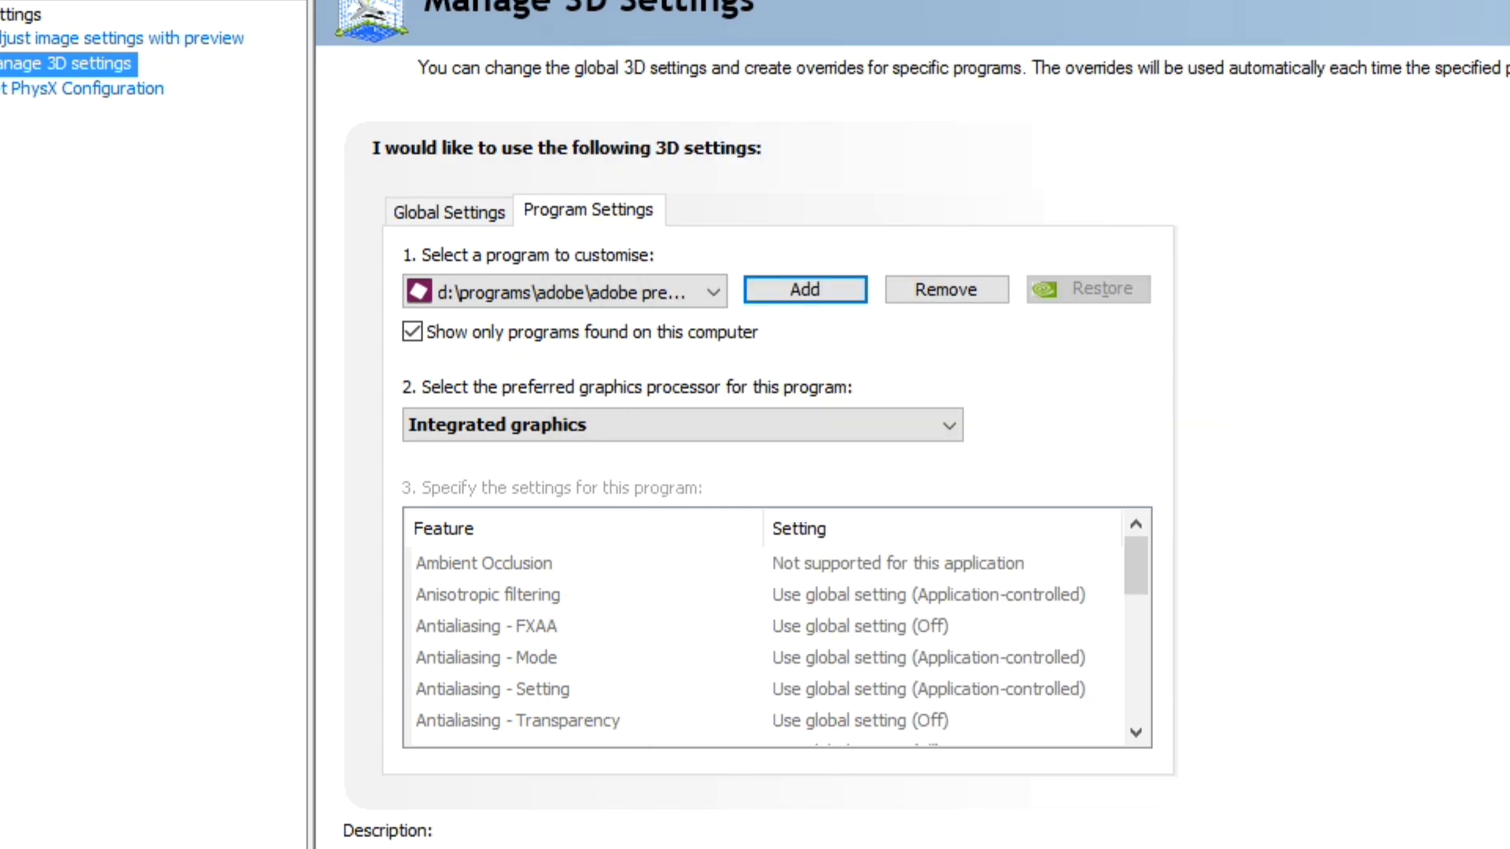
Step: Review the preferred graphics processor options for the selected Adobe program, keeping Integrated graphics
{"action": "left_click", "coordinate": [682, 424]}
{"action": "left_click", "coordinate": [645, 508]}
{"action": "key", "text": "alt+Down"}
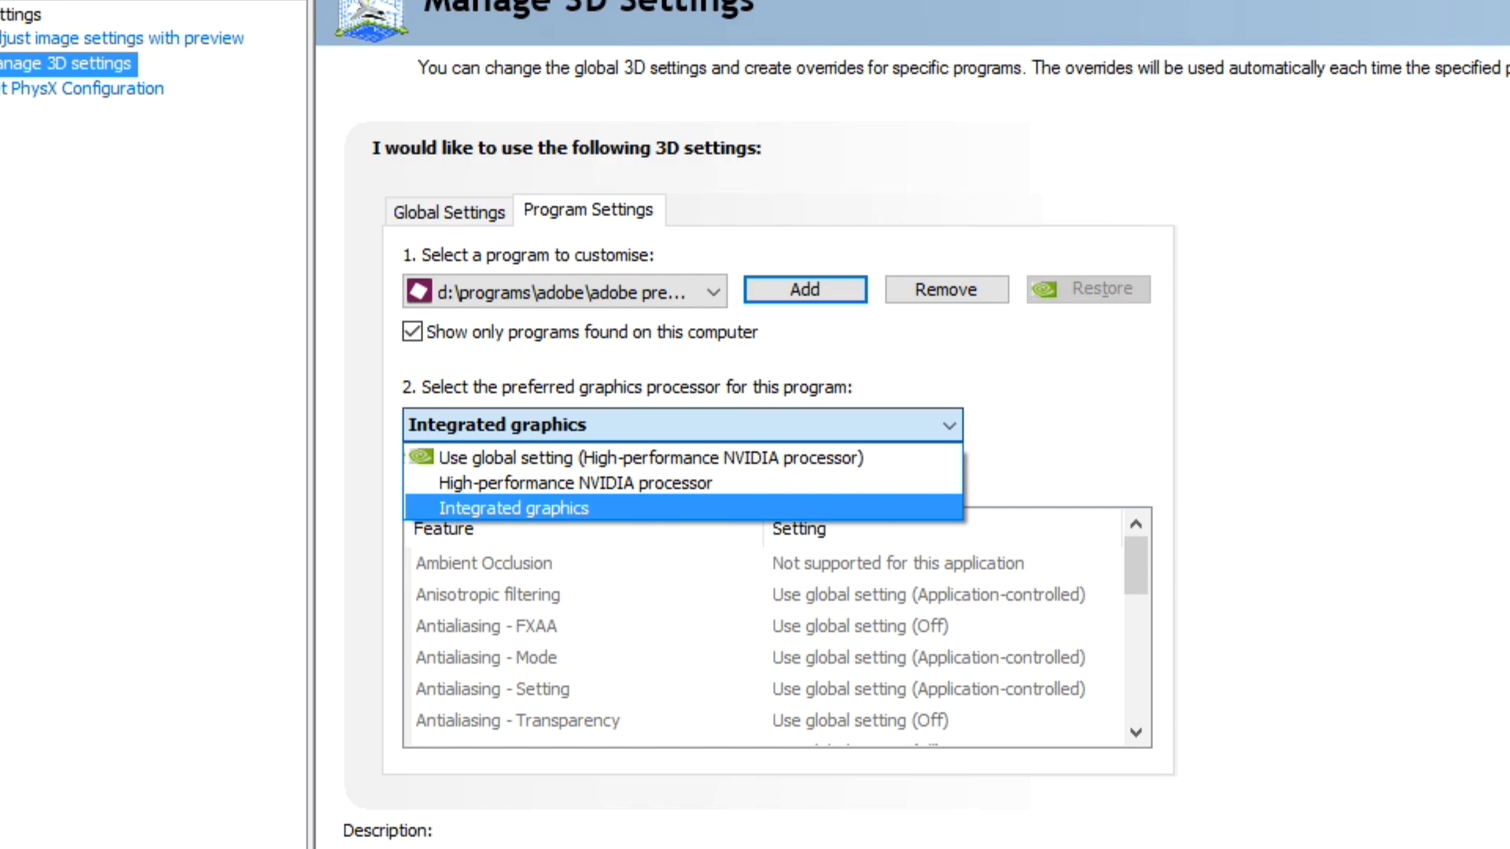
{"action": "key", "text": "Return"}
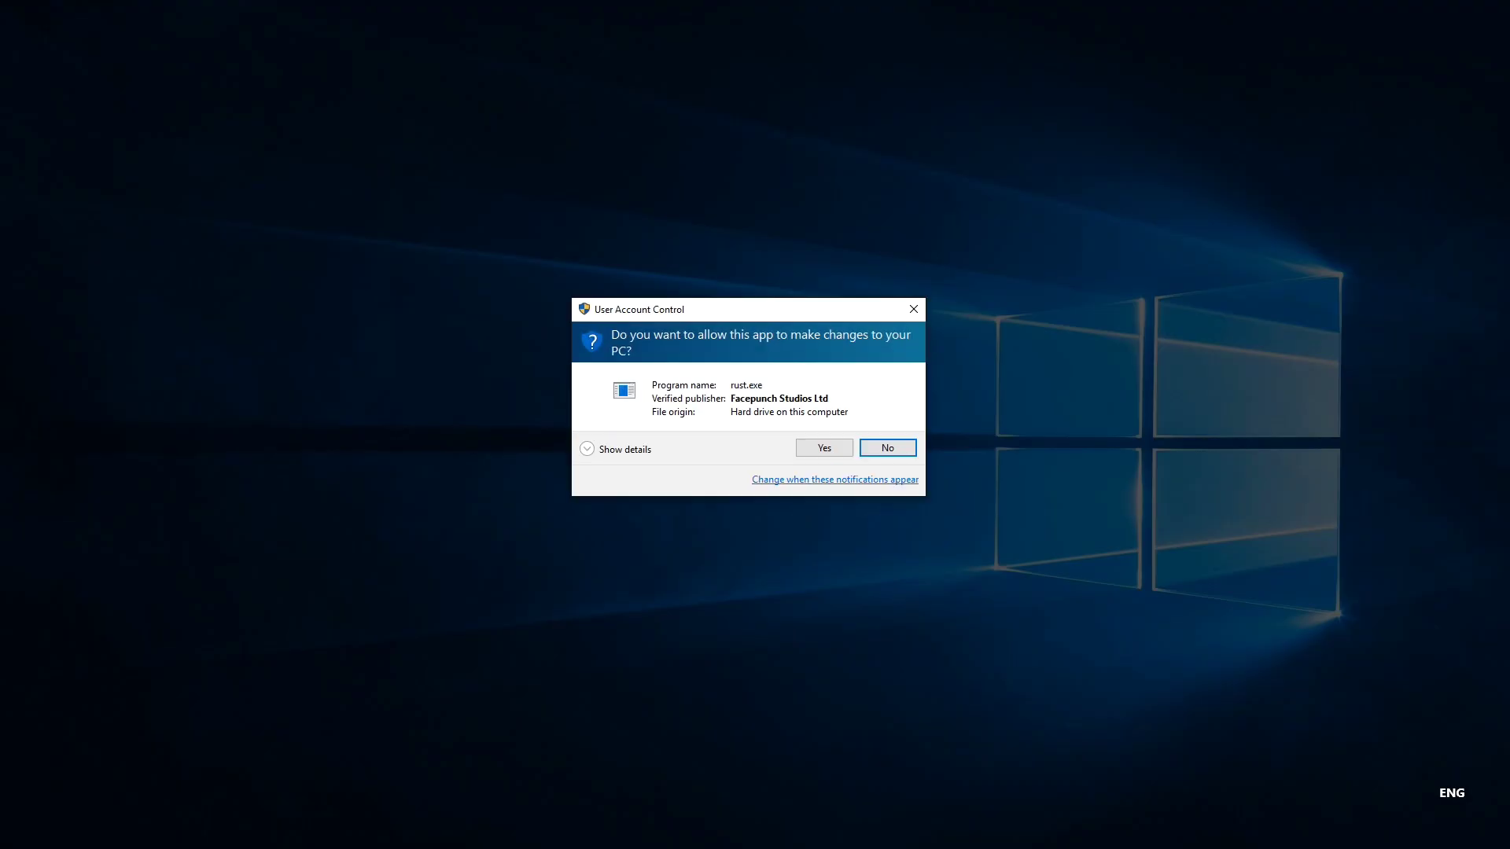
Step: Allow rust.exe to make changes to the PC and set the game's screen resolution to 1600 x 900
{"action": "key", "text": "Left"}
{"action": "key", "text": "Return"}
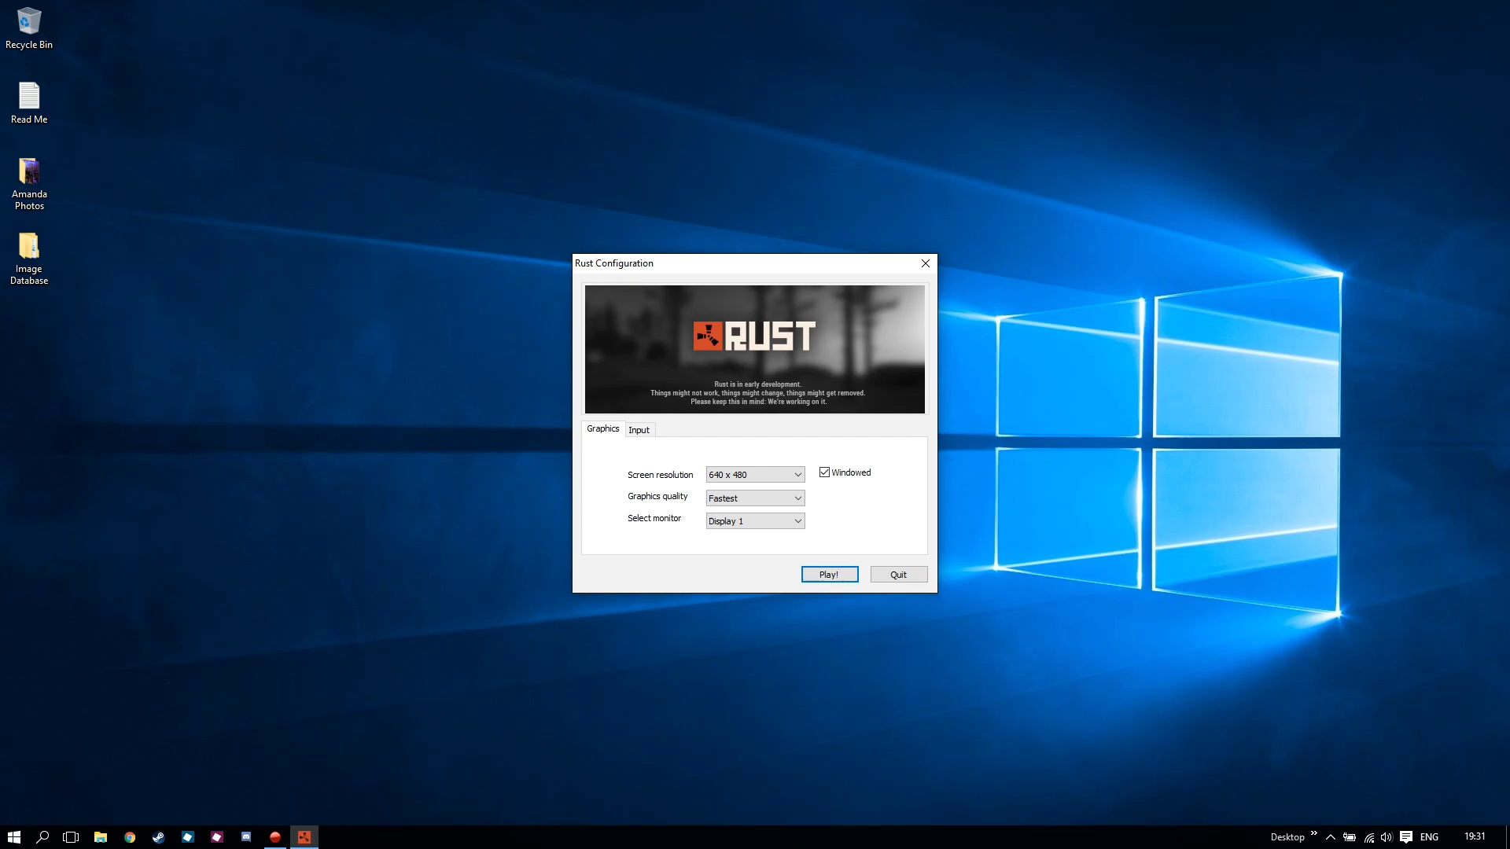
{"action": "left_click", "coordinate": [756, 475]}
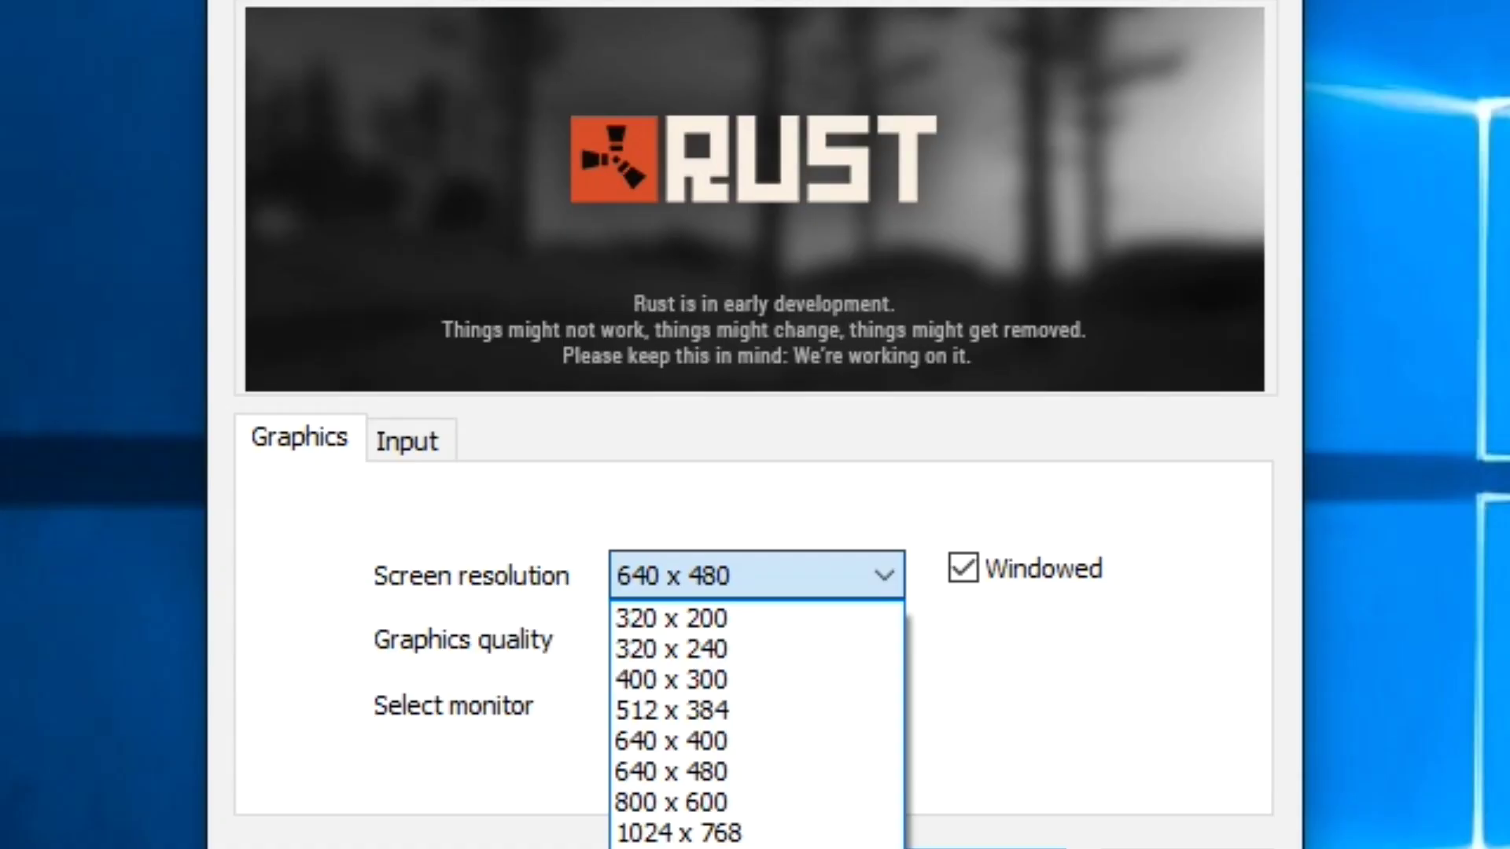
{"action": "left_click", "coordinate": [755, 683]}
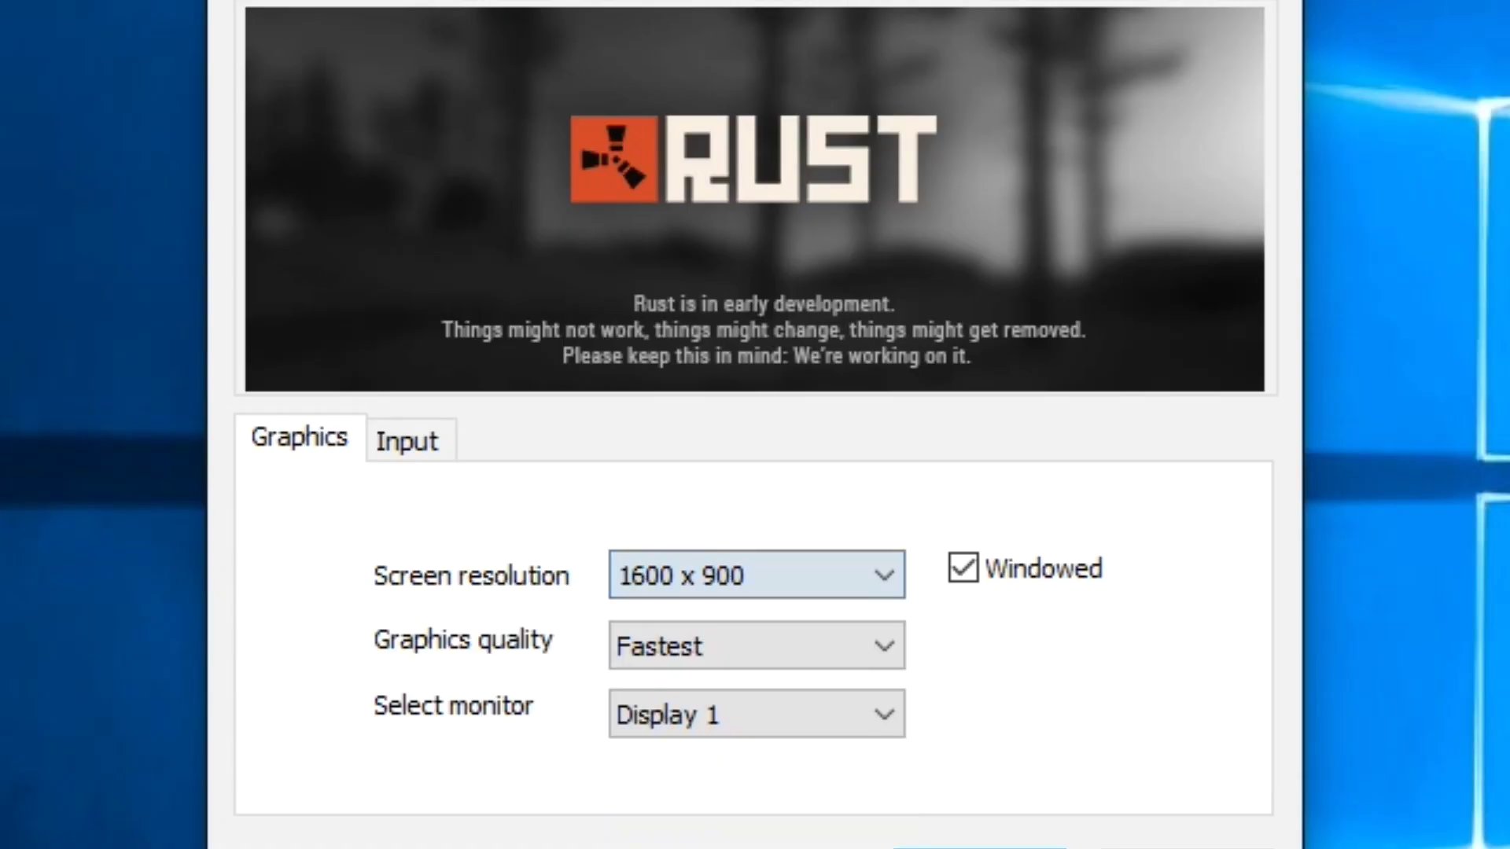
Step: Set Rust's graphics quality to Beautiful and start the game
{"action": "left_click", "coordinate": [757, 647]}
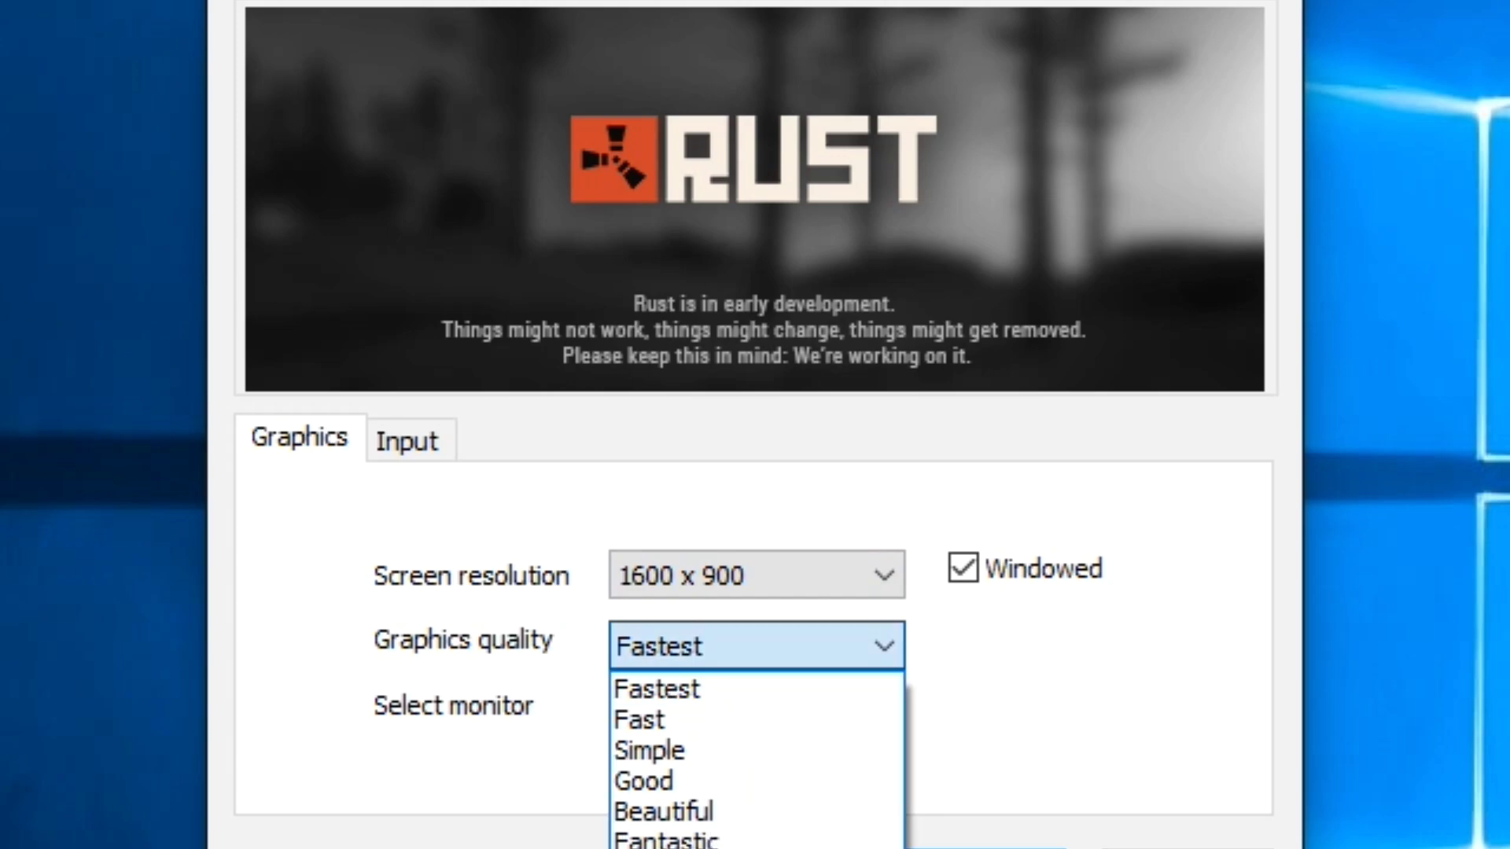
{"action": "key", "text": "Down"}
{"action": "key", "text": "Return"}
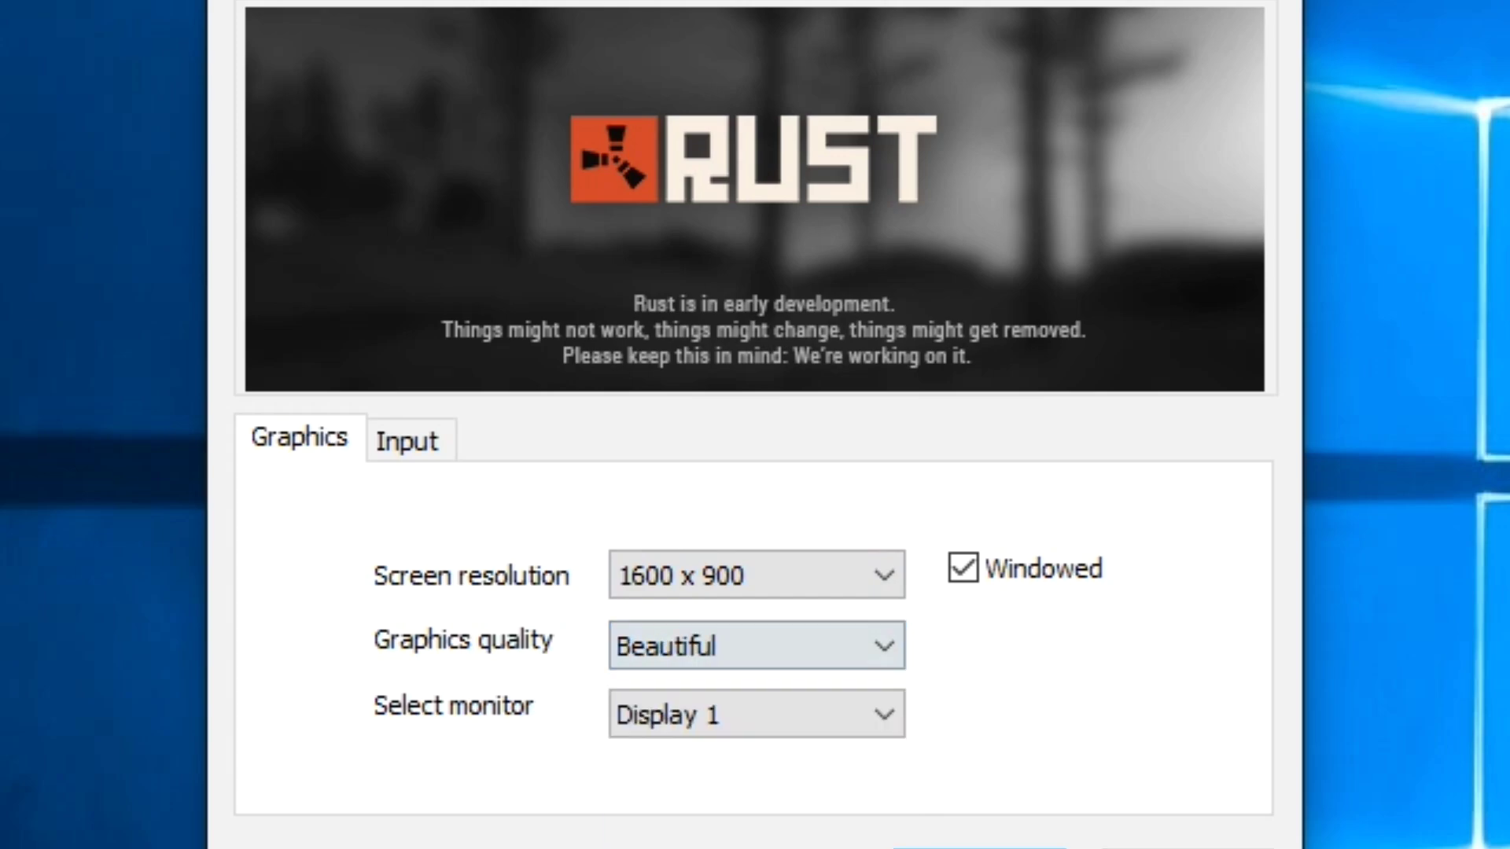
{"action": "key", "text": "Tab"}
{"action": "key", "text": "Tab"}
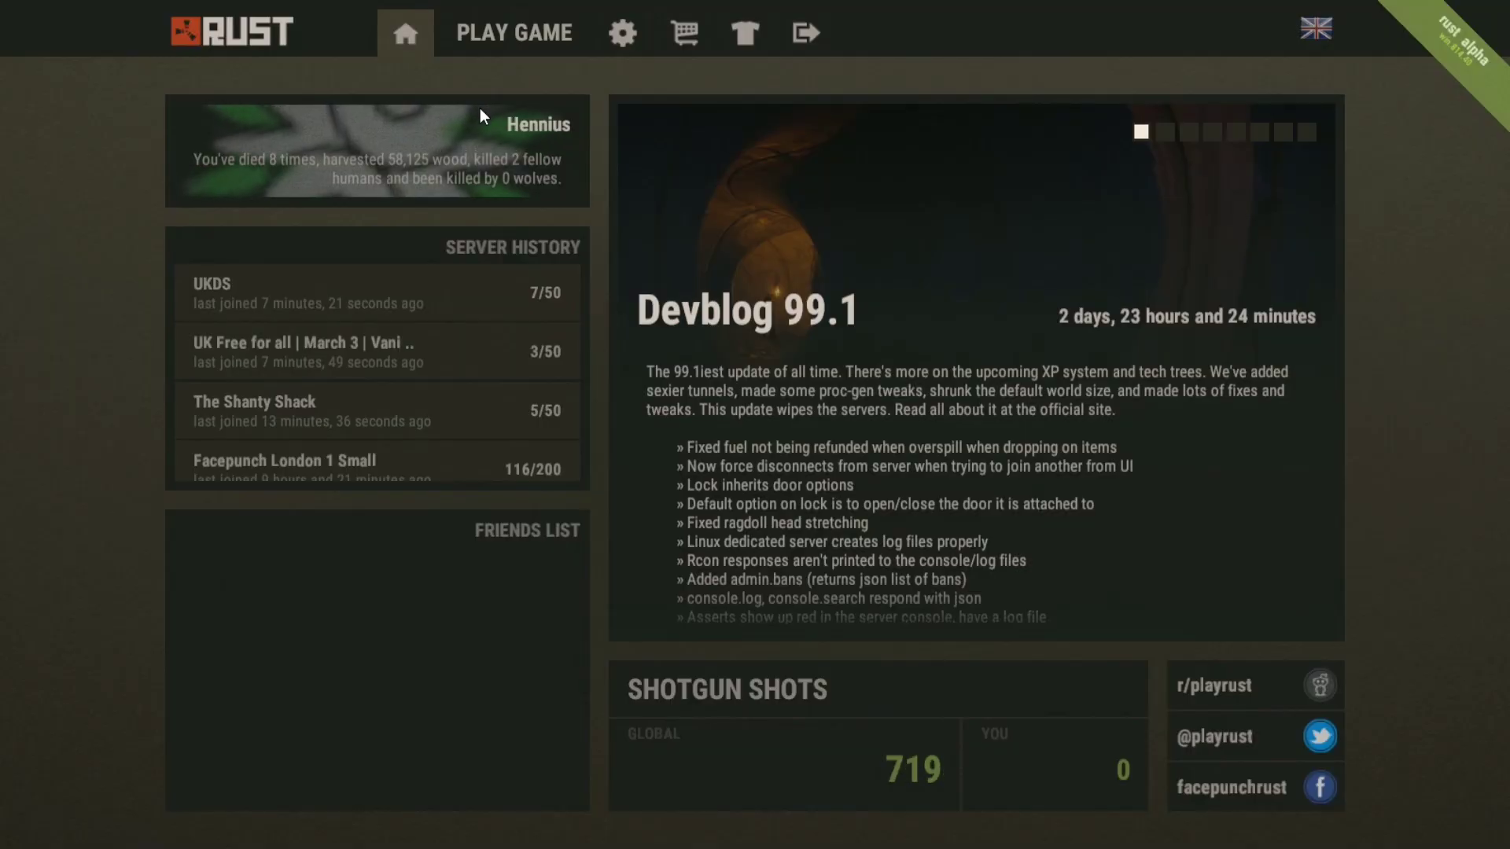
Step: Set anisotropic filtering to 8 and parallax mapping to 1 in the game's graphics settings
{"action": "left_click", "coordinate": [618, 36]}
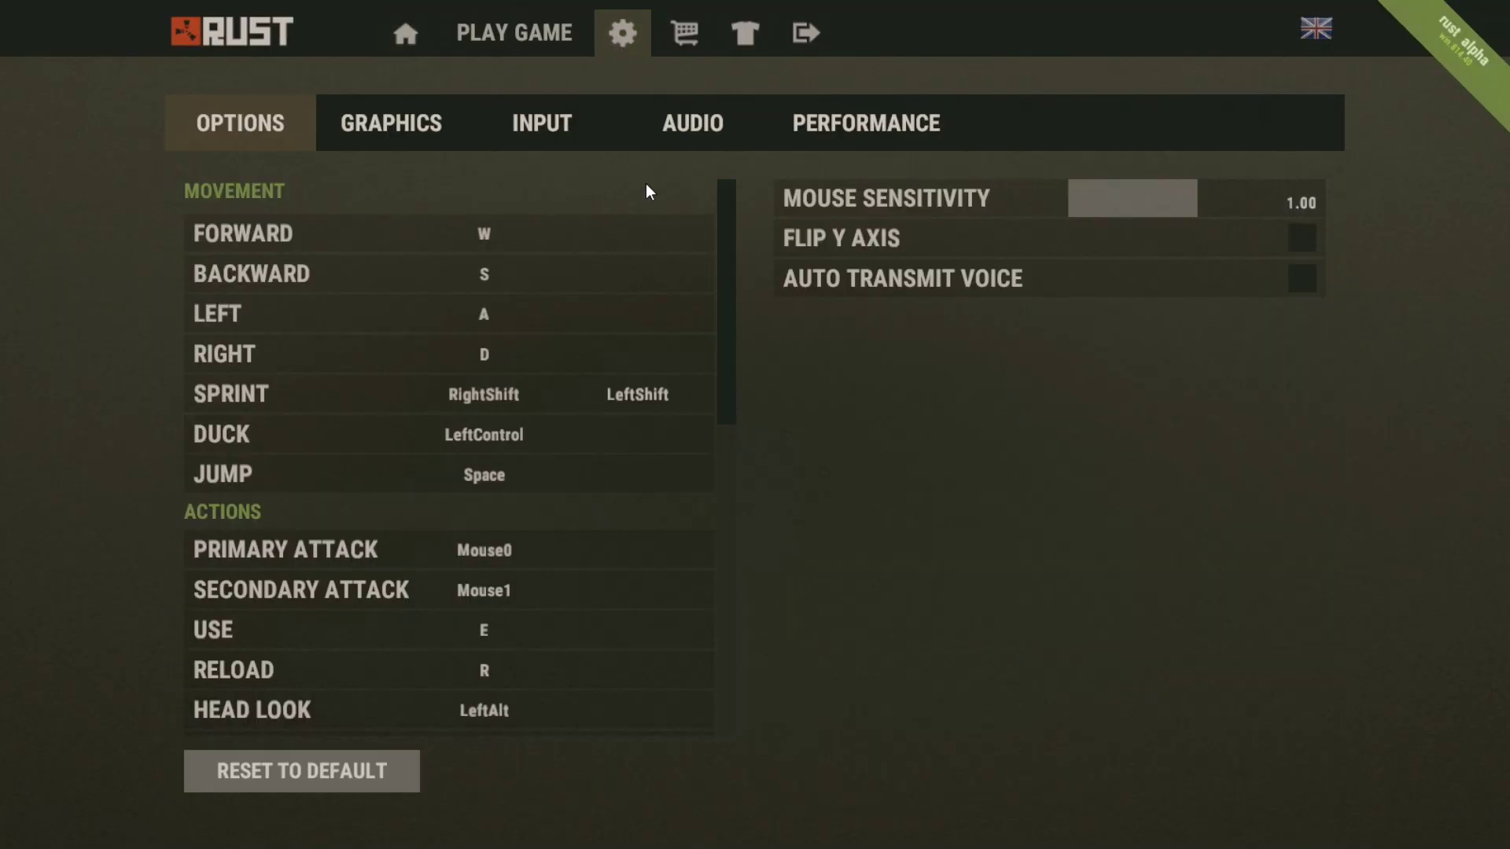
{"action": "left_click", "coordinate": [389, 115]}
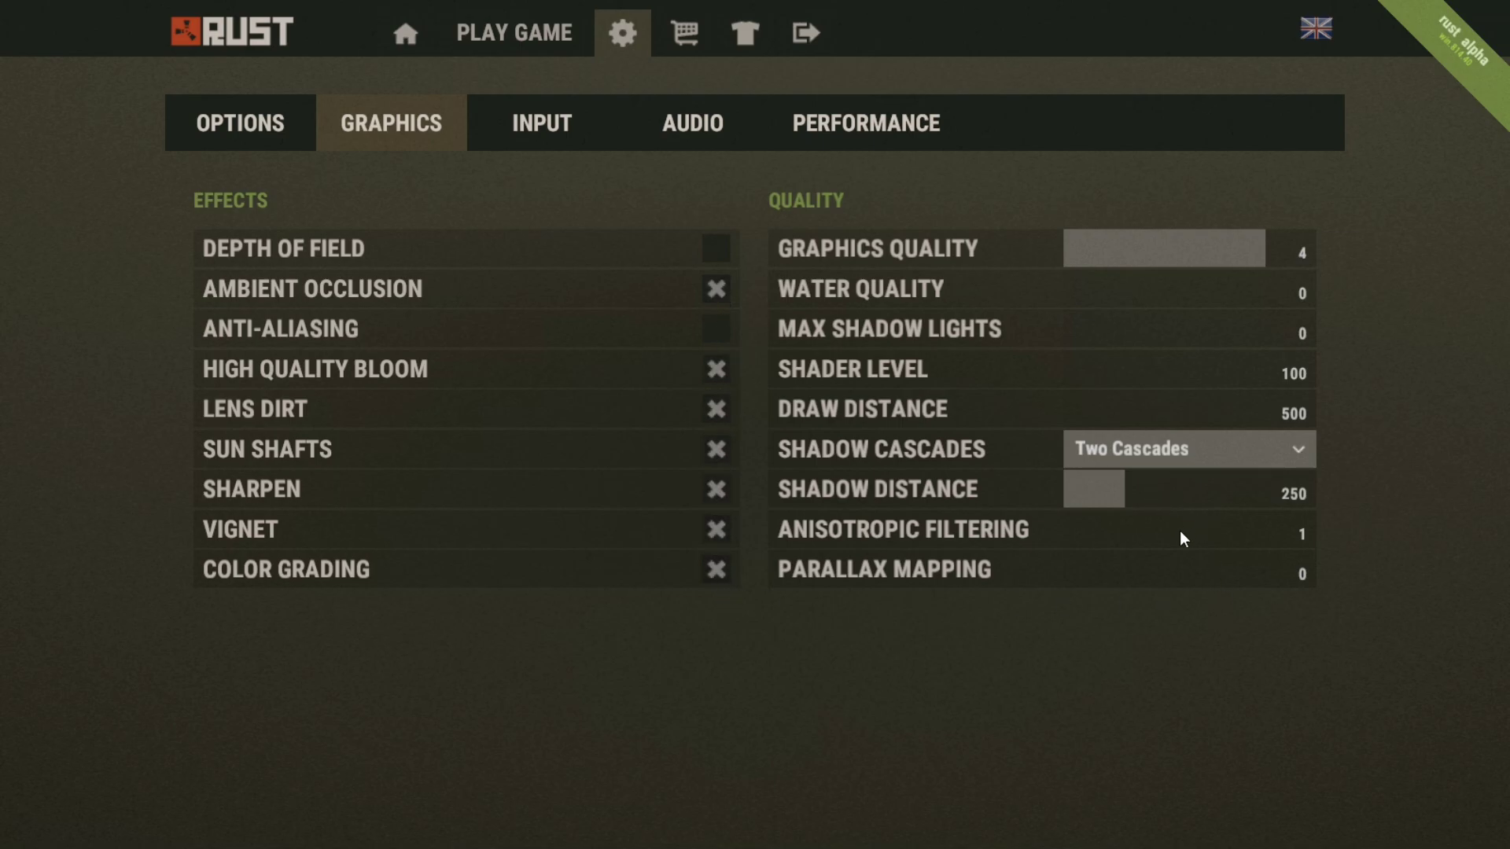
{"action": "left_click_drag", "start_coordinate": [1144, 534], "coordinate": [1175, 531]}
{"action": "left_click", "coordinate": [1165, 565]}
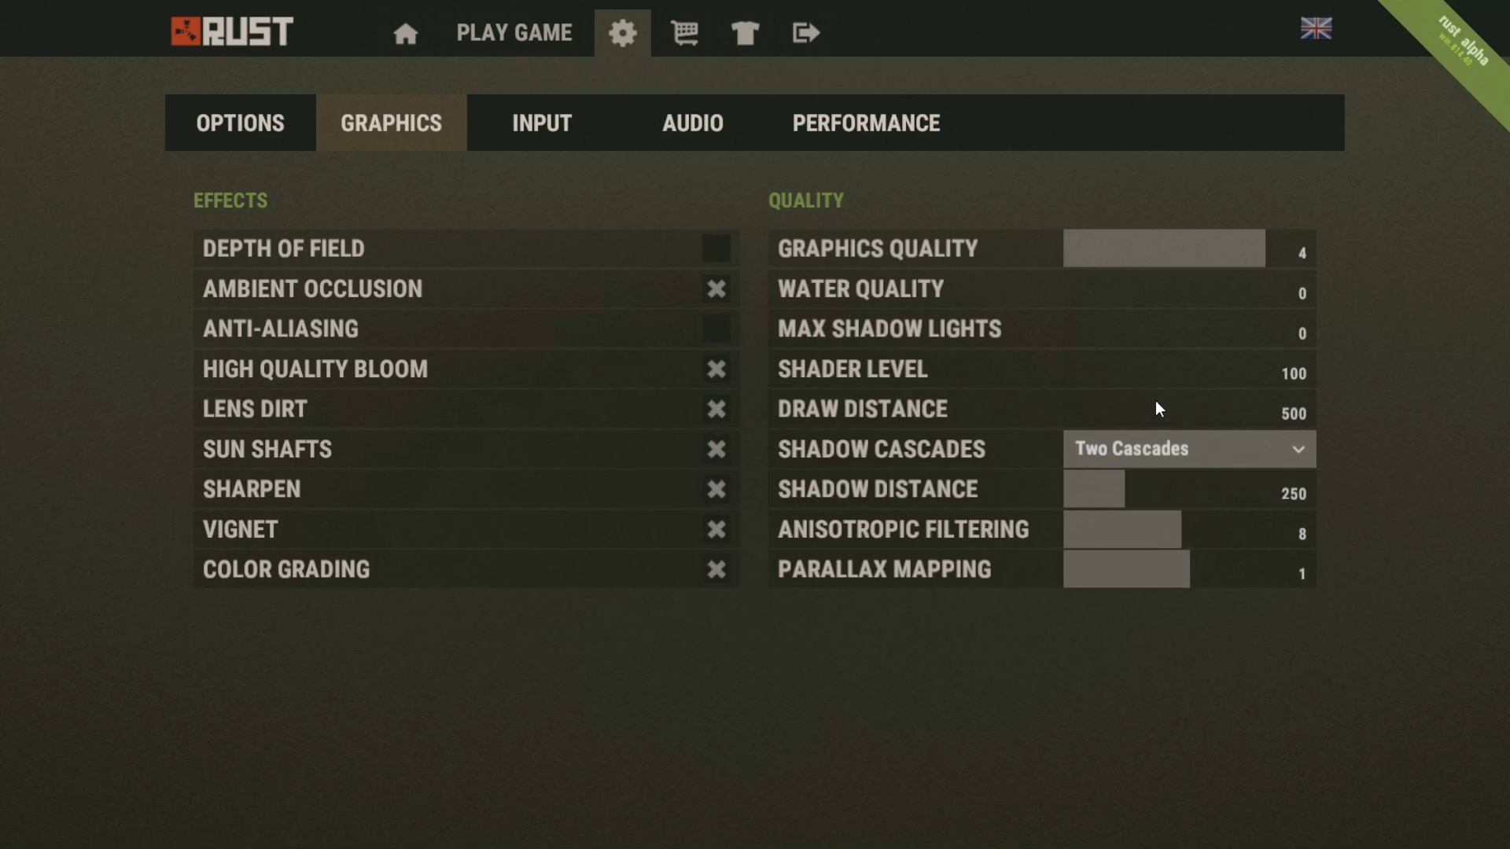
Step: Set draw distance to 1,015, shader level to 311, water quality to 2, max shadow lights to 0 and shadow cascades to No Cascades
{"action": "mouse_move", "coordinate": [1155, 403]}
{"action": "left_mouse_down"}
{"action": "mouse_move", "coordinate": [1172, 405]}
{"action": "mouse_move", "coordinate": [1129, 421]}
{"action": "mouse_move", "coordinate": [1151, 372]}
{"action": "mouse_move", "coordinate": [1125, 374]}
{"action": "mouse_move", "coordinate": [1192, 374]}
{"action": "mouse_move", "coordinate": [1170, 376]}
{"action": "left_mouse_up"}
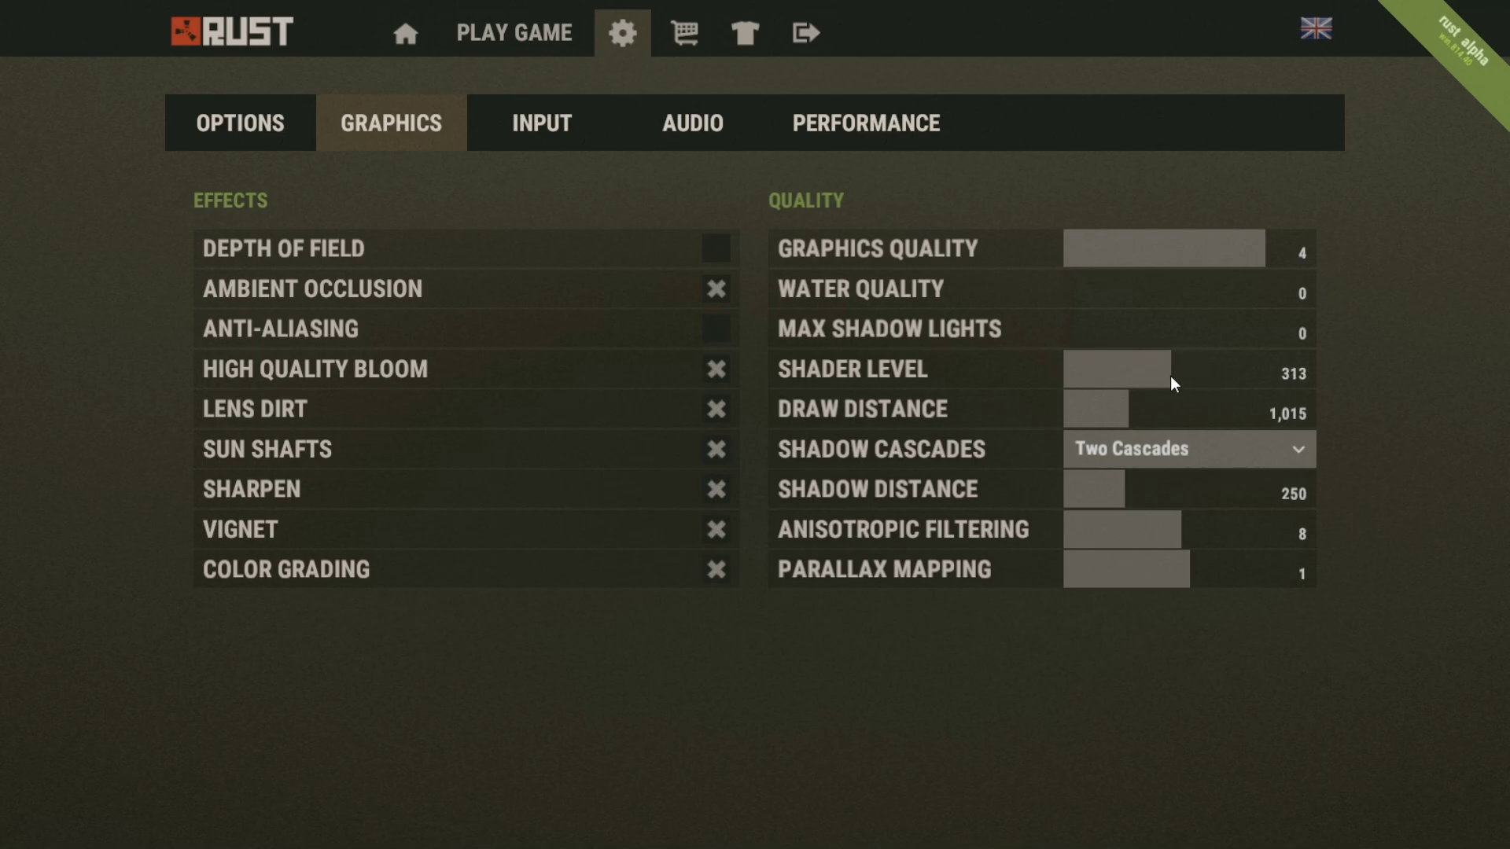
{"action": "left_click_drag", "start_coordinate": [1093, 296], "coordinate": [1257, 290]}
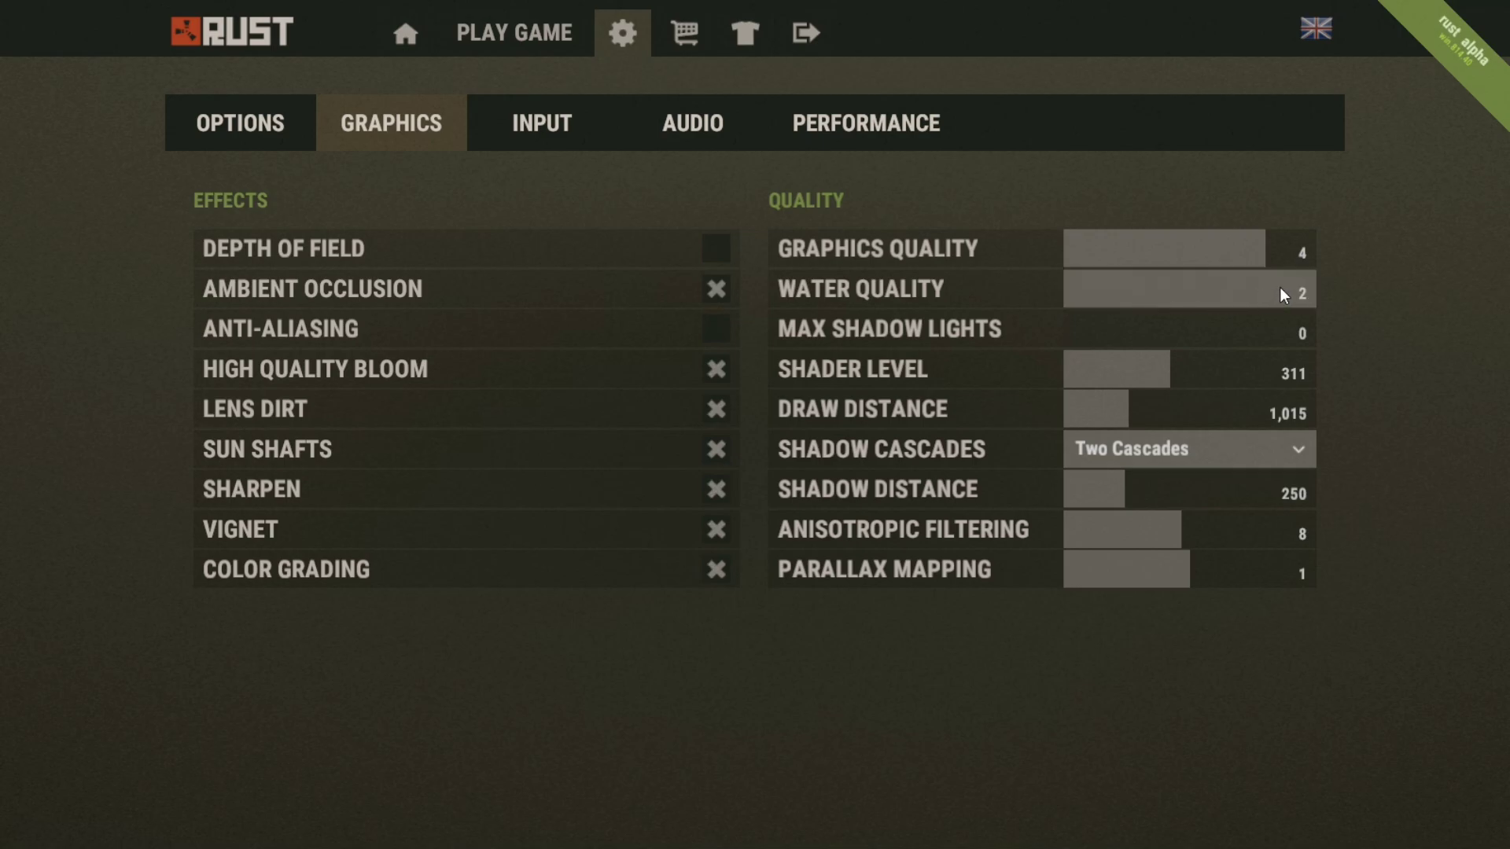
{"action": "left_click_drag", "start_coordinate": [1119, 336], "coordinate": [892, 319]}
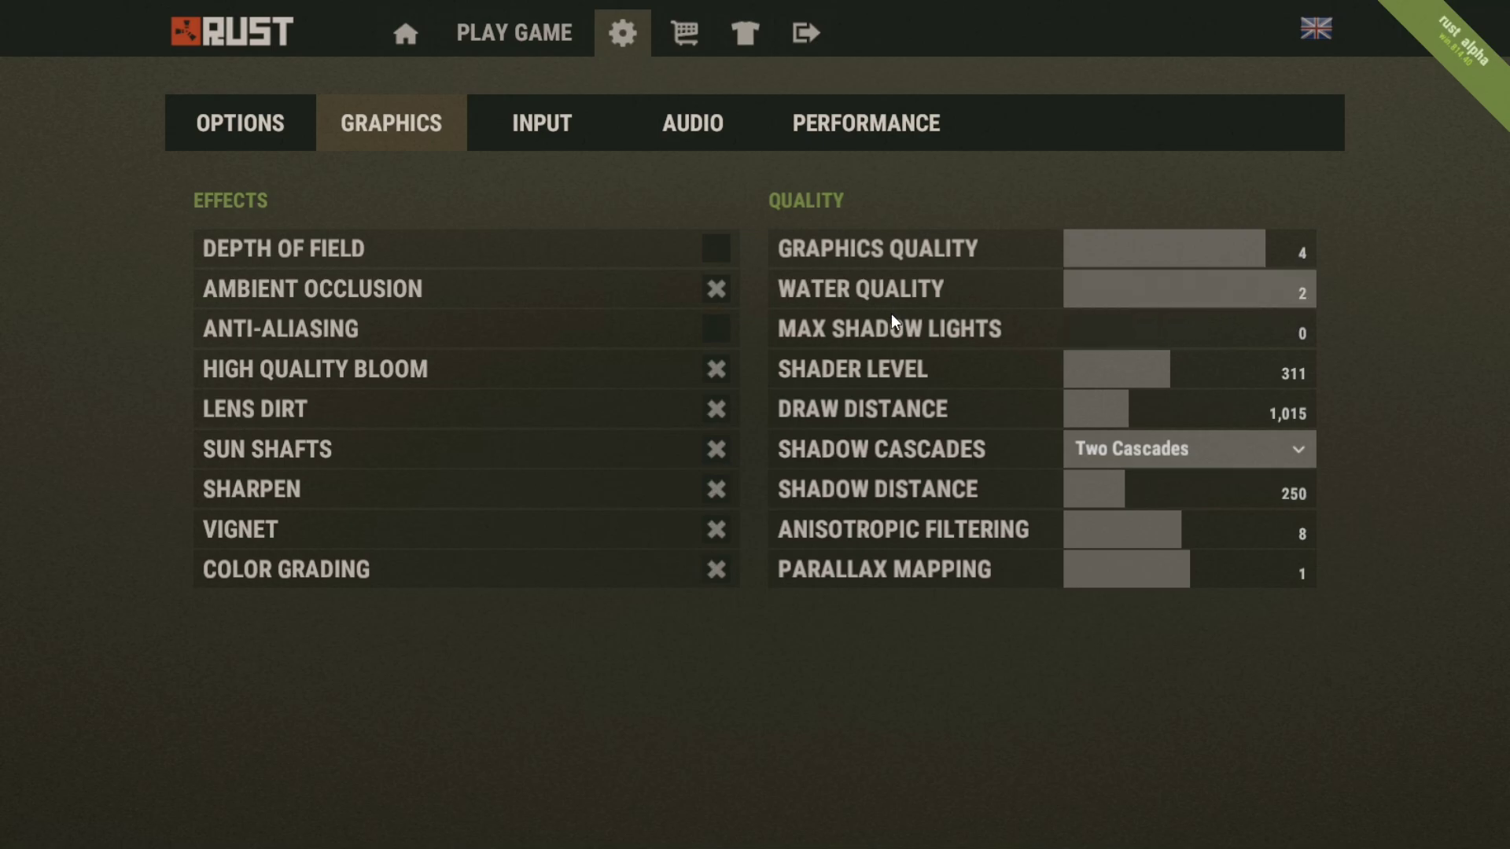
{"action": "left_click", "coordinate": [1154, 448]}
{"action": "left_click", "coordinate": [1139, 481]}
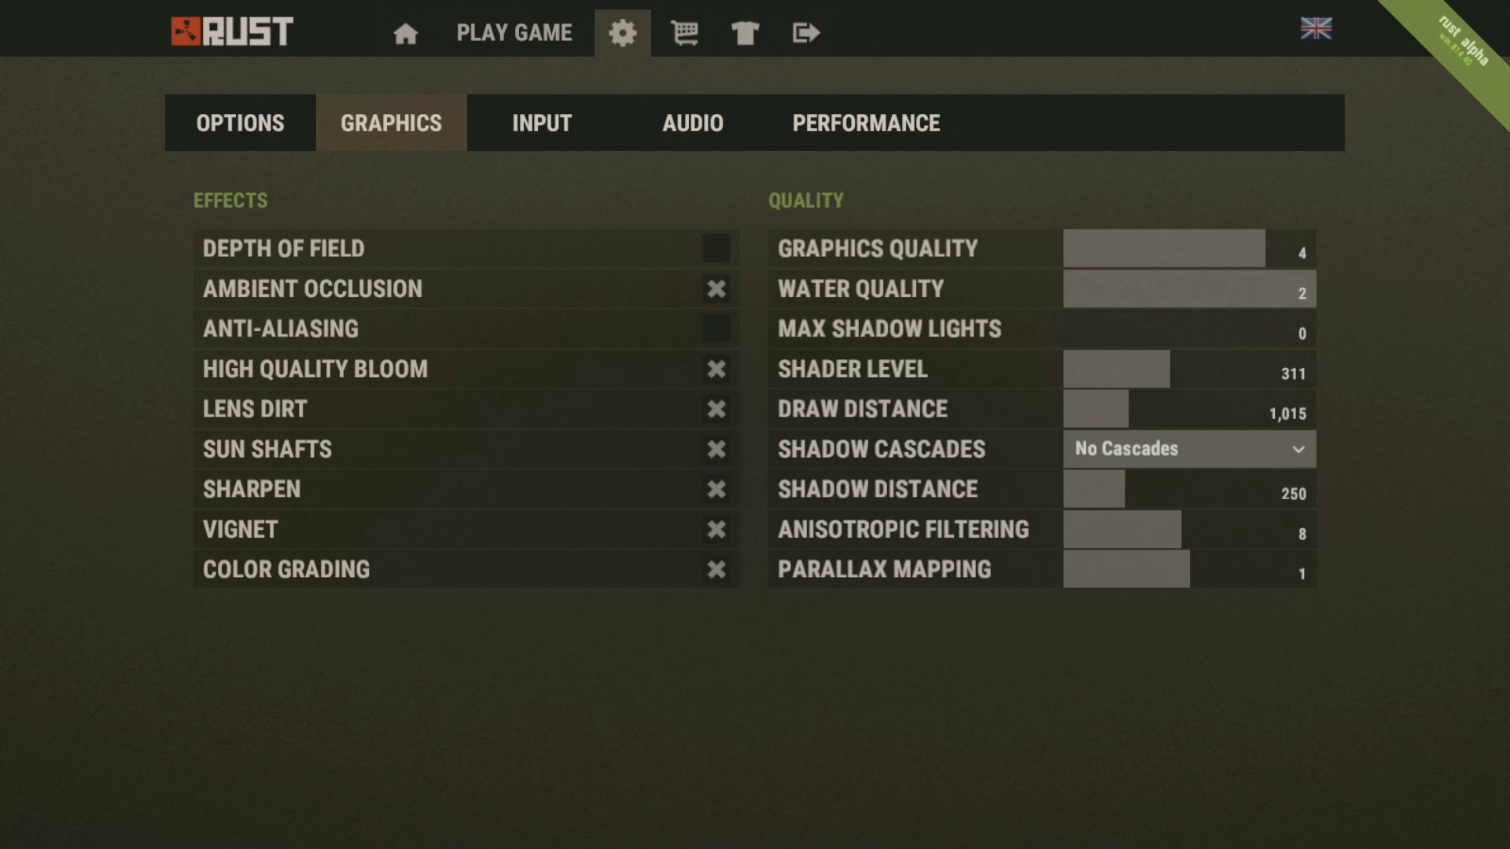
Step: In the performance settings, set max gibs to 586 and particle, object, tree and terrain quality to 100
{"action": "left_click", "coordinate": [917, 131]}
{"action": "left_click_drag", "start_coordinate": [932, 270], "coordinate": [821, 267]}
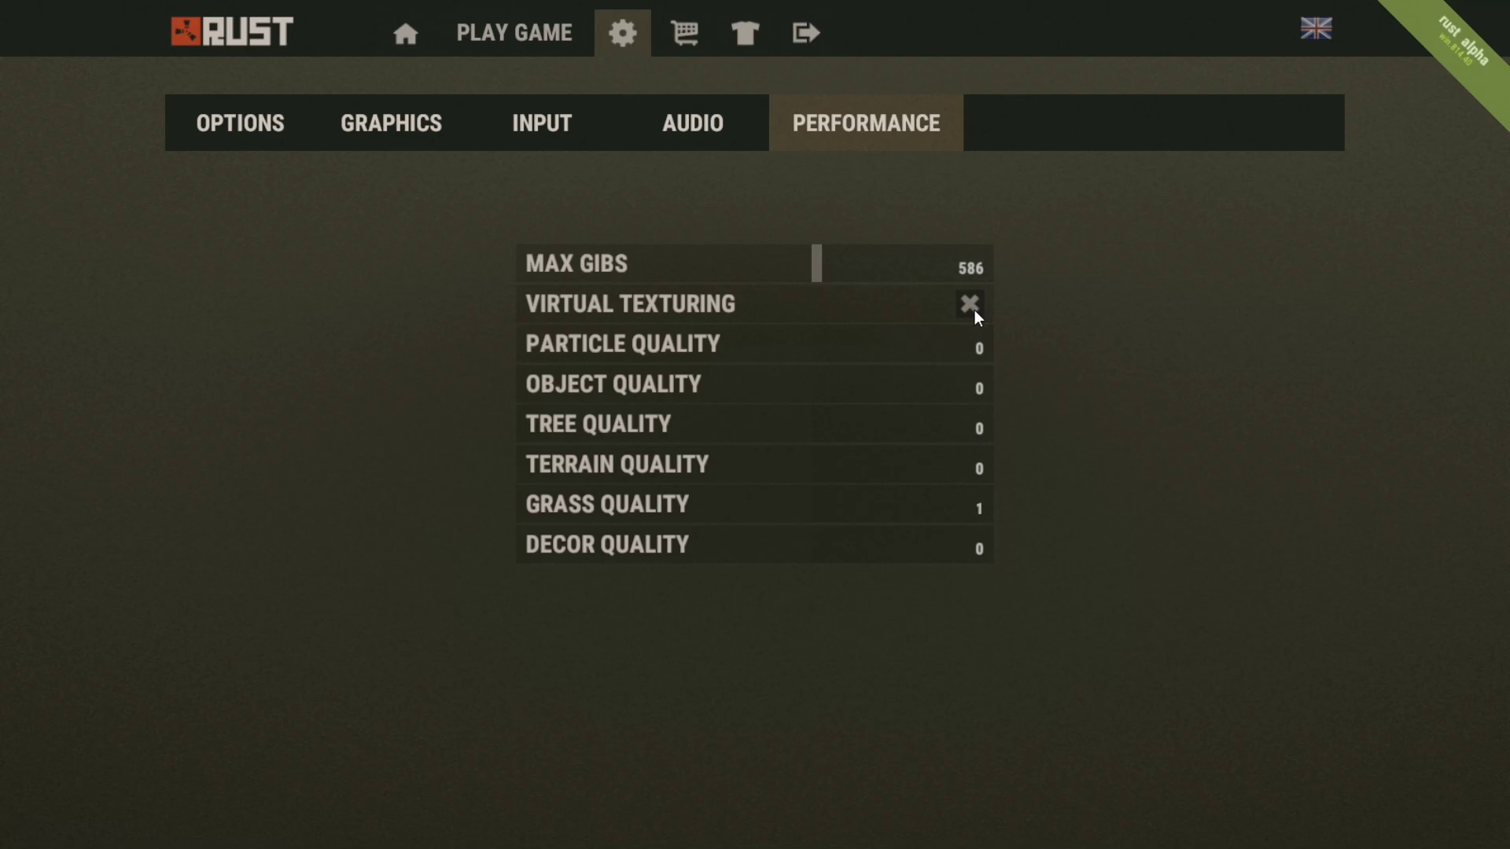
{"action": "left_click", "coordinate": [864, 350]}
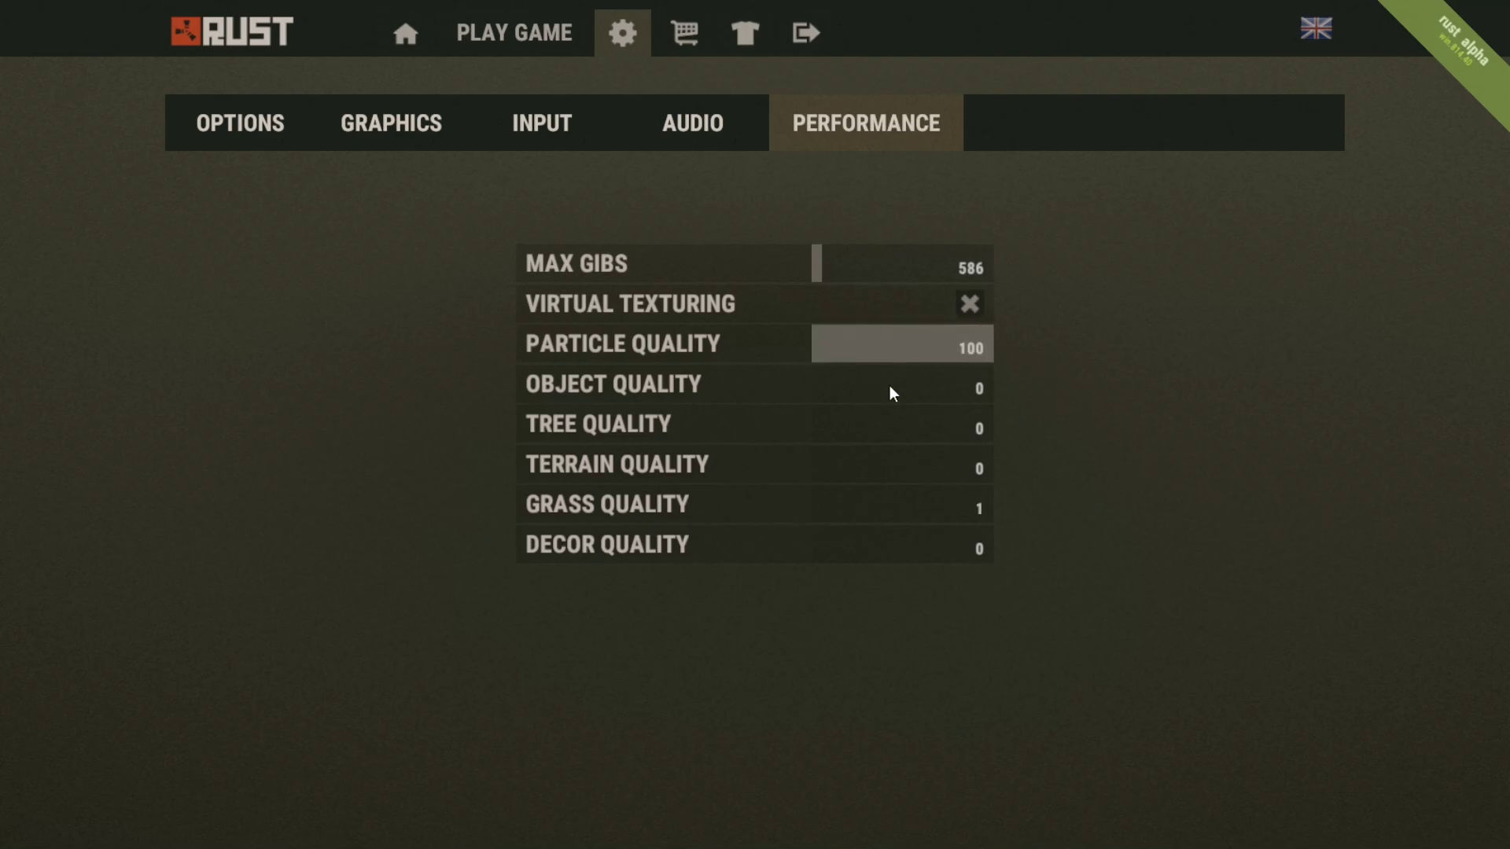
{"action": "left_click", "coordinate": [896, 389]}
{"action": "left_click", "coordinate": [919, 429]}
{"action": "left_click", "coordinate": [823, 477]}
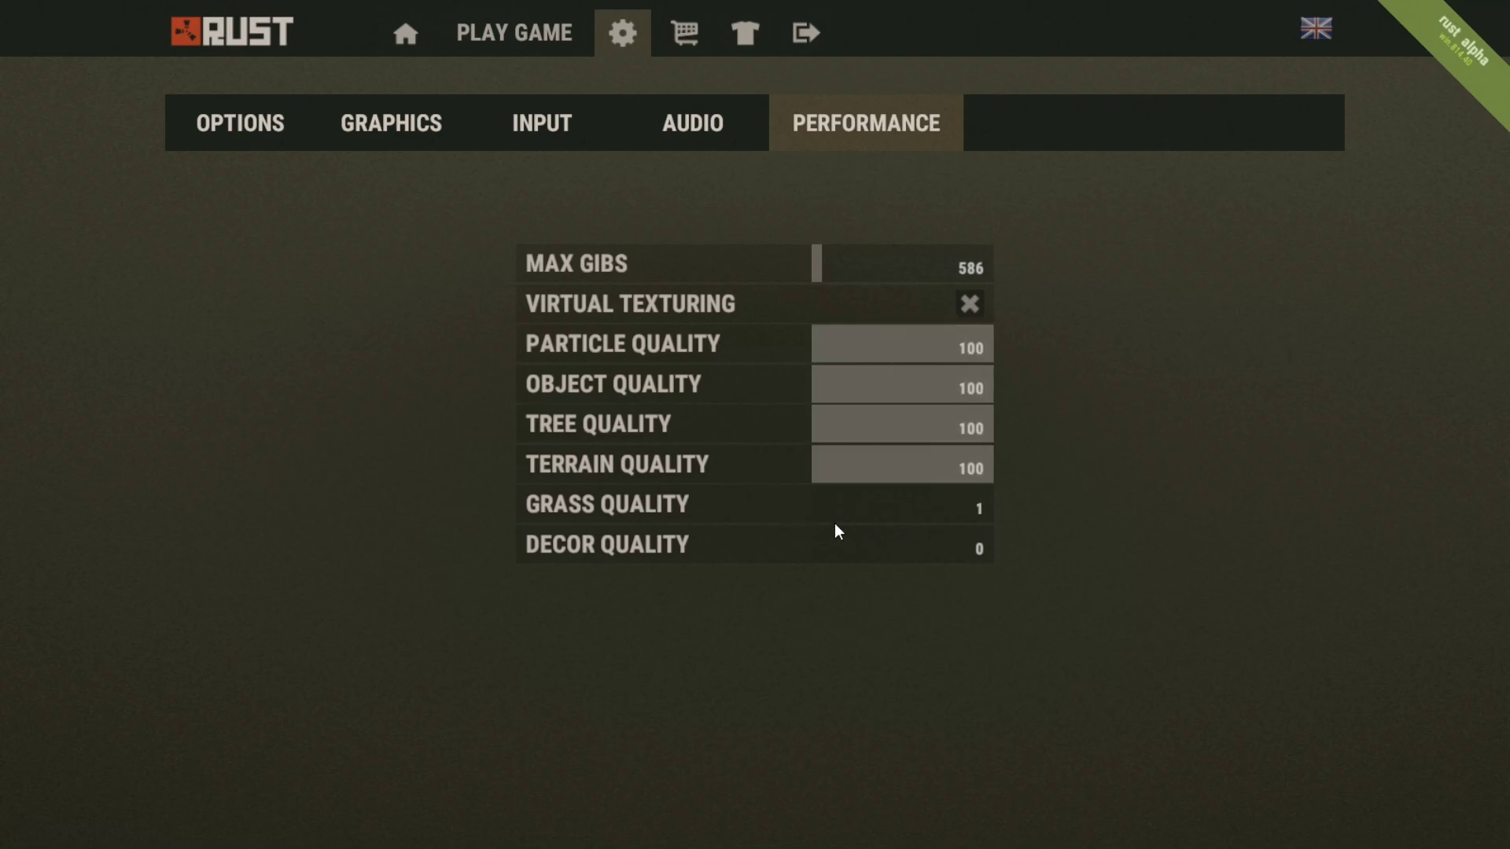
Step: Set grass and decor quality to 100 and particle quality to 50, and go to the game's play screen
{"action": "left_click_drag", "start_coordinate": [835, 522], "coordinate": [999, 515]}
{"action": "left_click_drag", "start_coordinate": [873, 544], "coordinate": [1010, 538]}
{"action": "left_click_drag", "start_coordinate": [979, 342], "coordinate": [902, 348]}
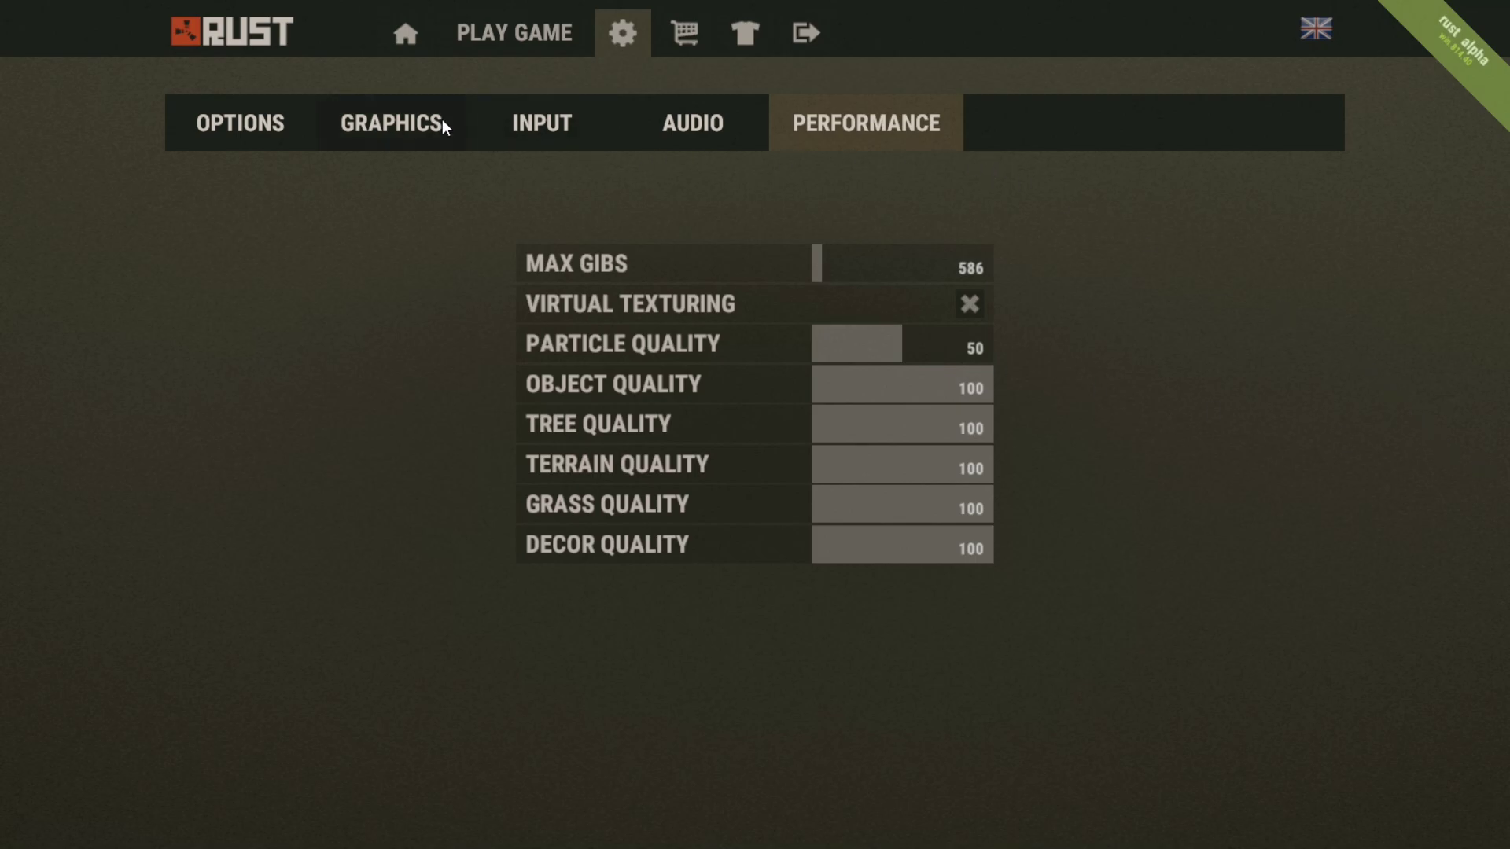
{"action": "left_click", "coordinate": [560, 40]}
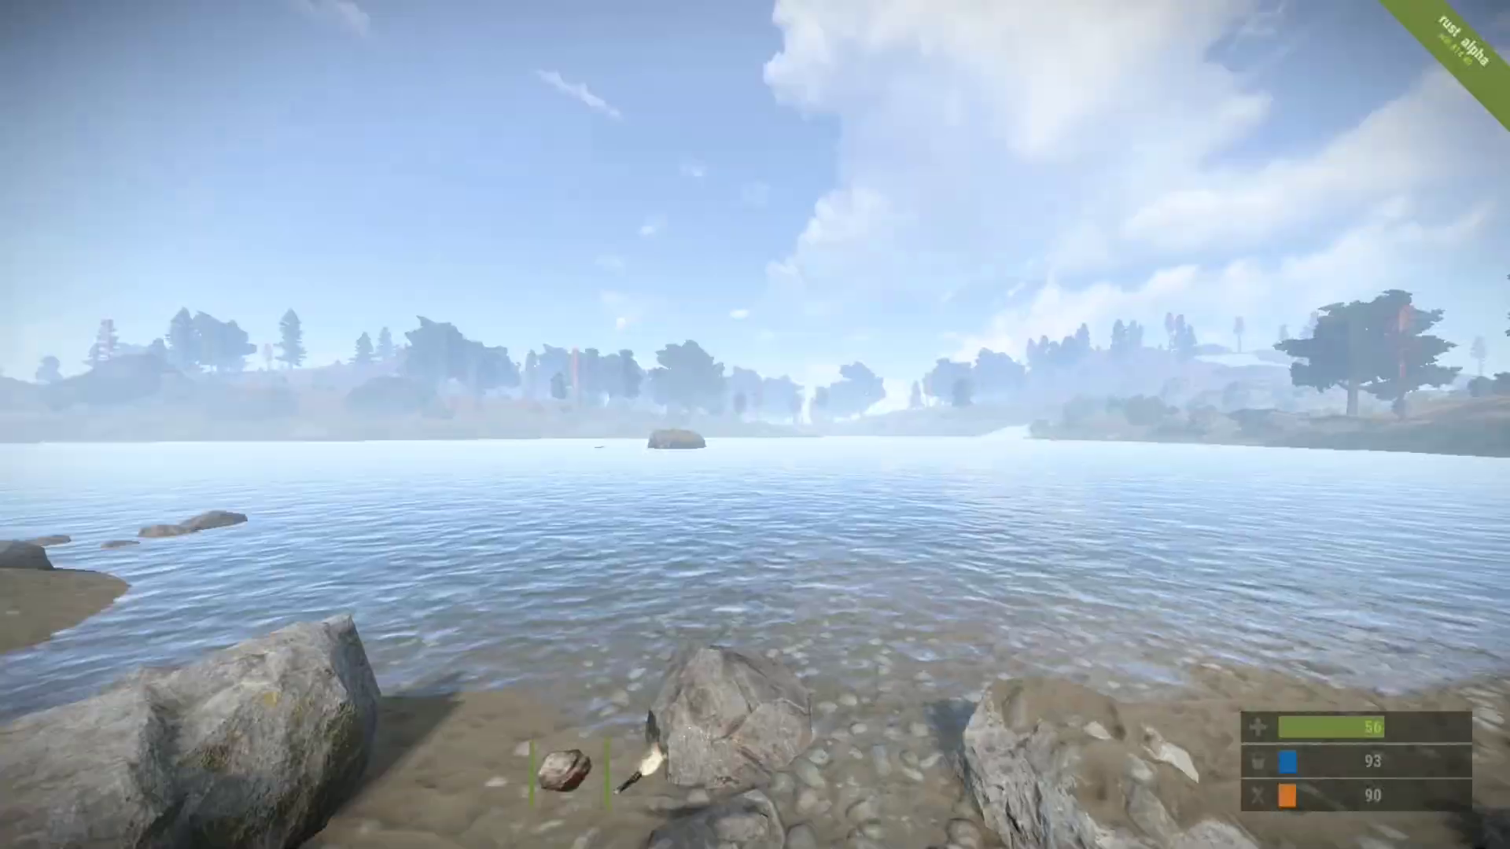
Step: Walk between the lakeshore and the grassland to examine how smoothly the game renders with the new settings
{"action": "key", "text": "w"}
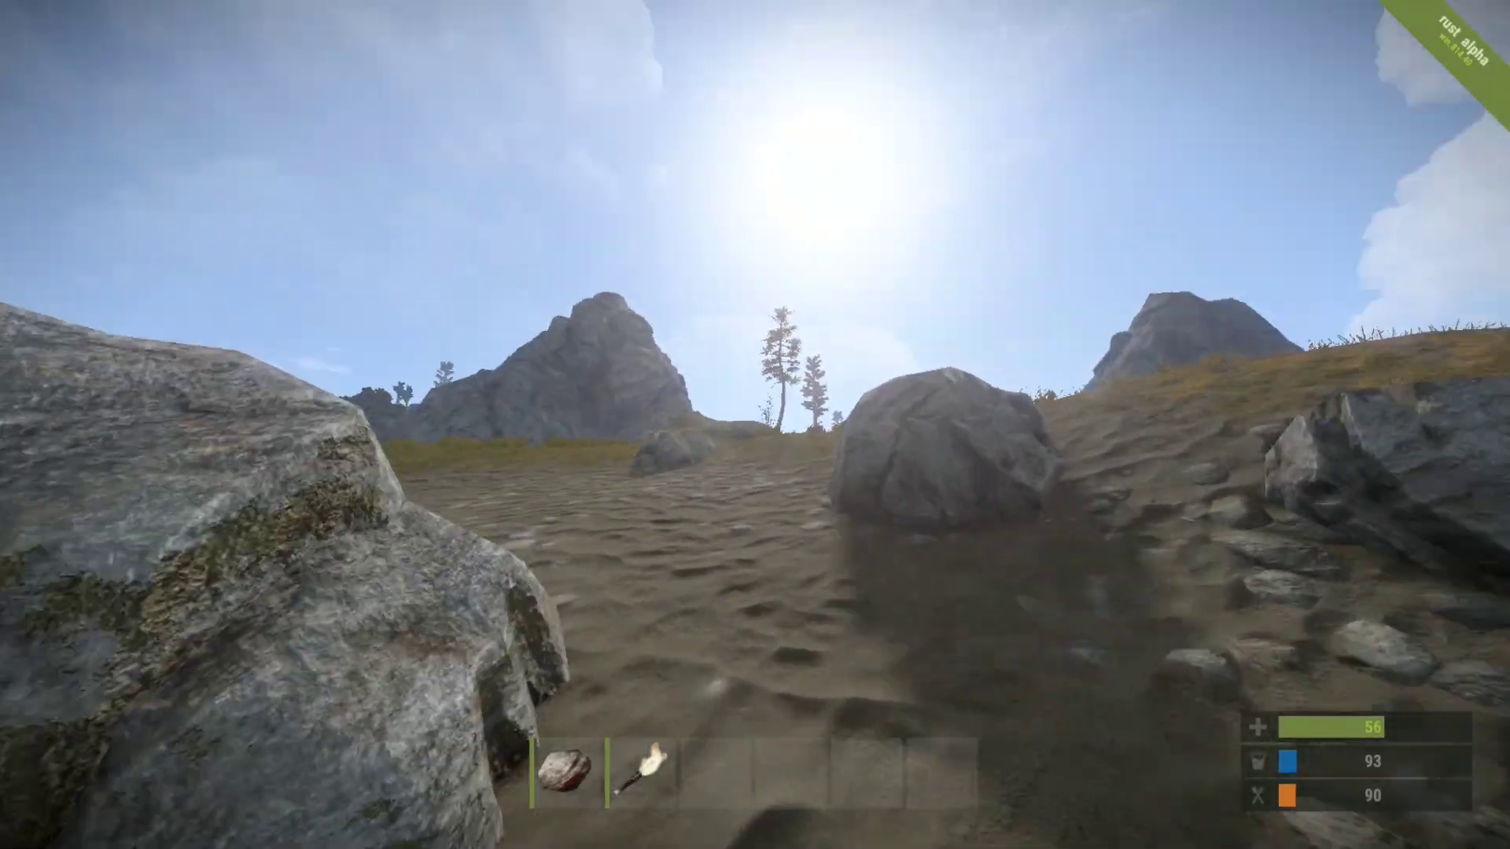
{"action": "key", "text": "w"}
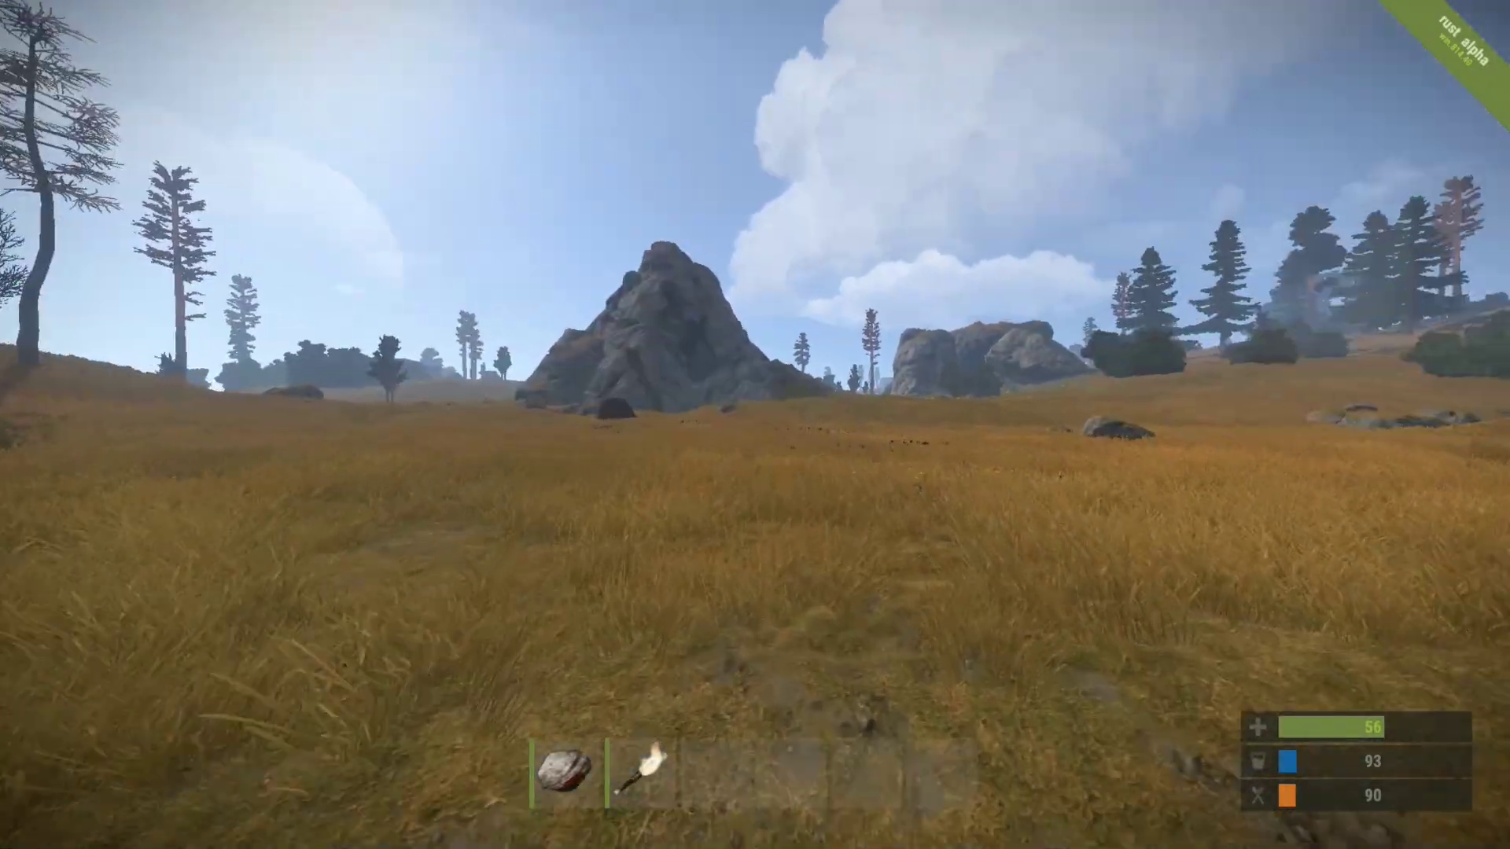
{"action": "key", "text": "w"}
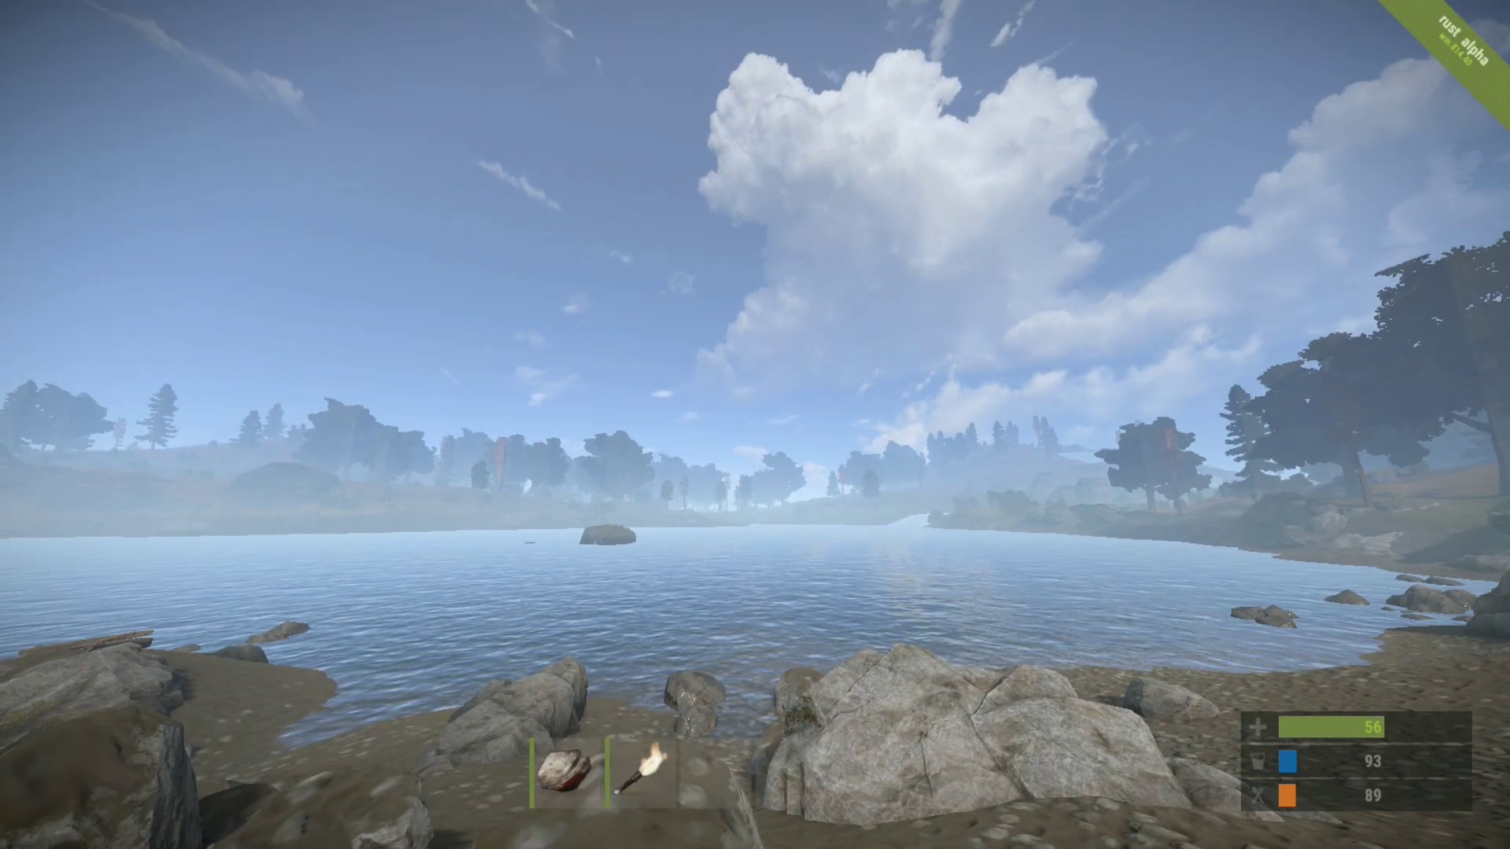
{"action": "key", "text": "w"}
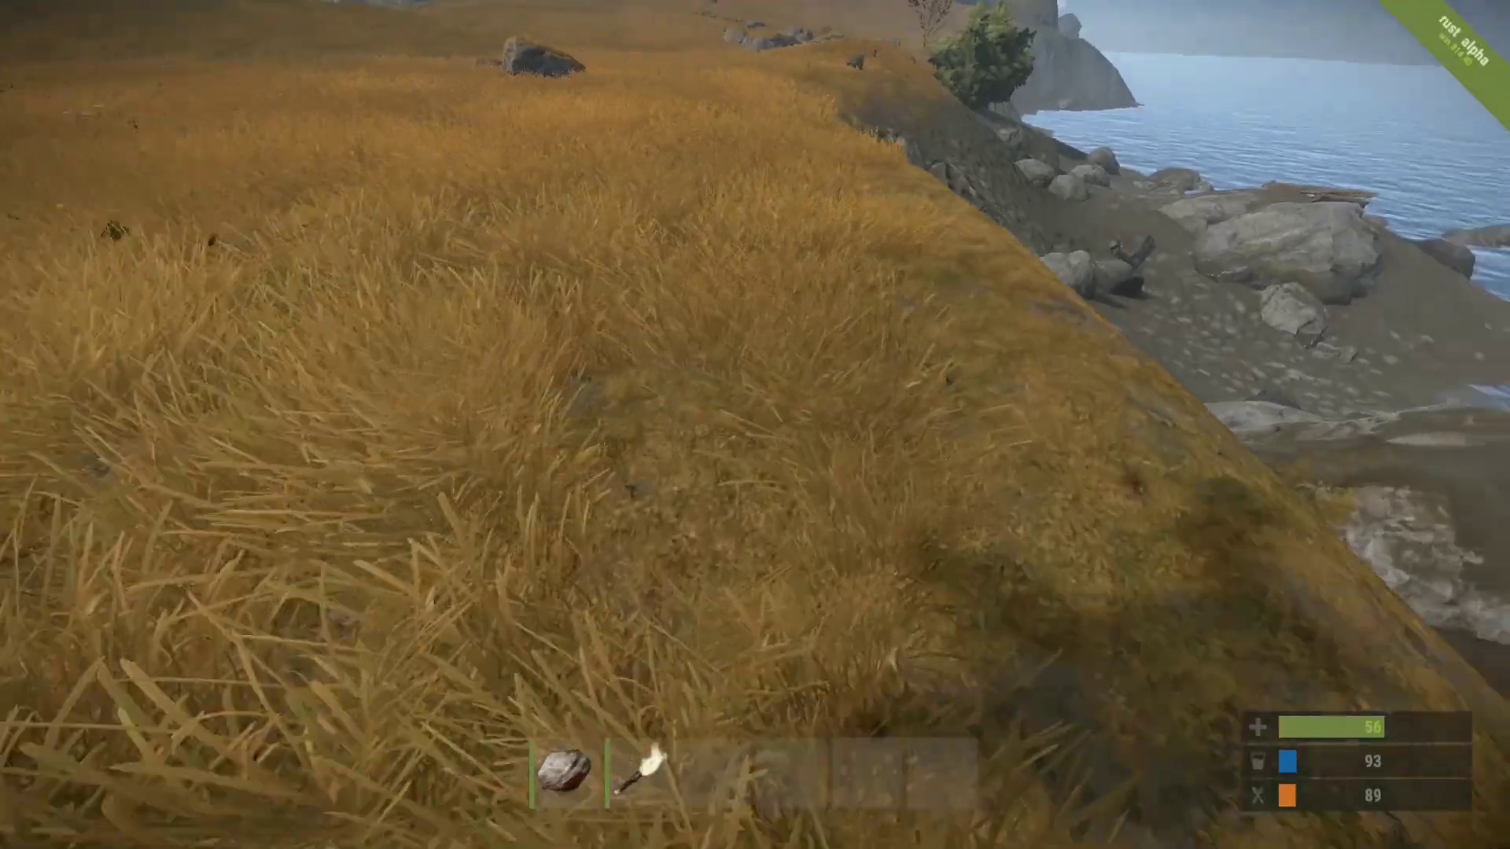
{"action": "key", "text": "w"}
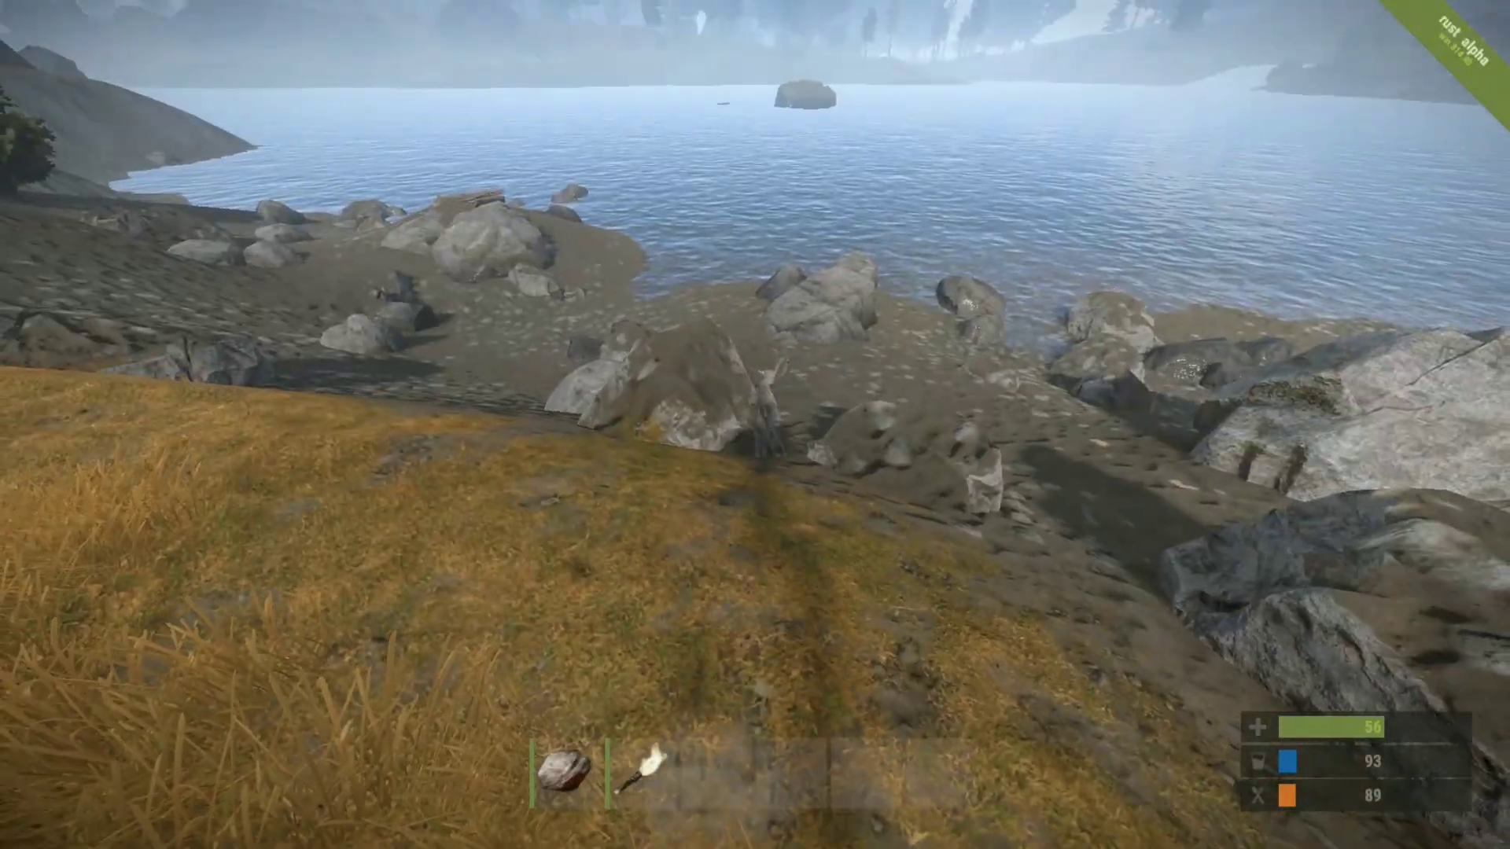
{"action": "key", "text": "w"}
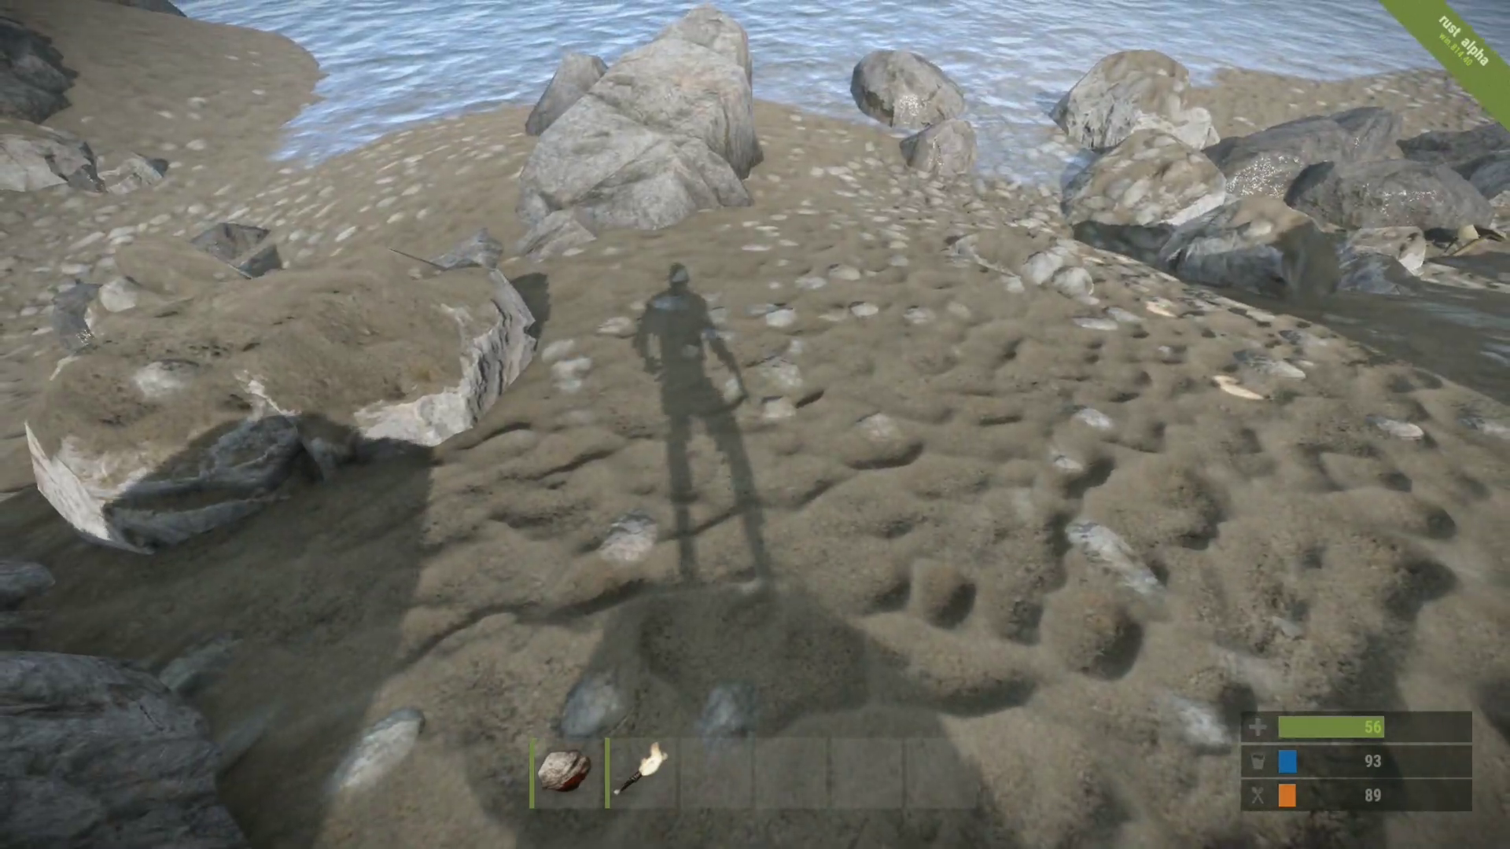
Step: Review the effects and quality values in the game's graphics settings and return to the game world
{"action": "key", "text": "F1"}
{"action": "key", "text": "F1"}
{"action": "key", "text": "Escape"}
{"action": "key", "text": "Escape"}
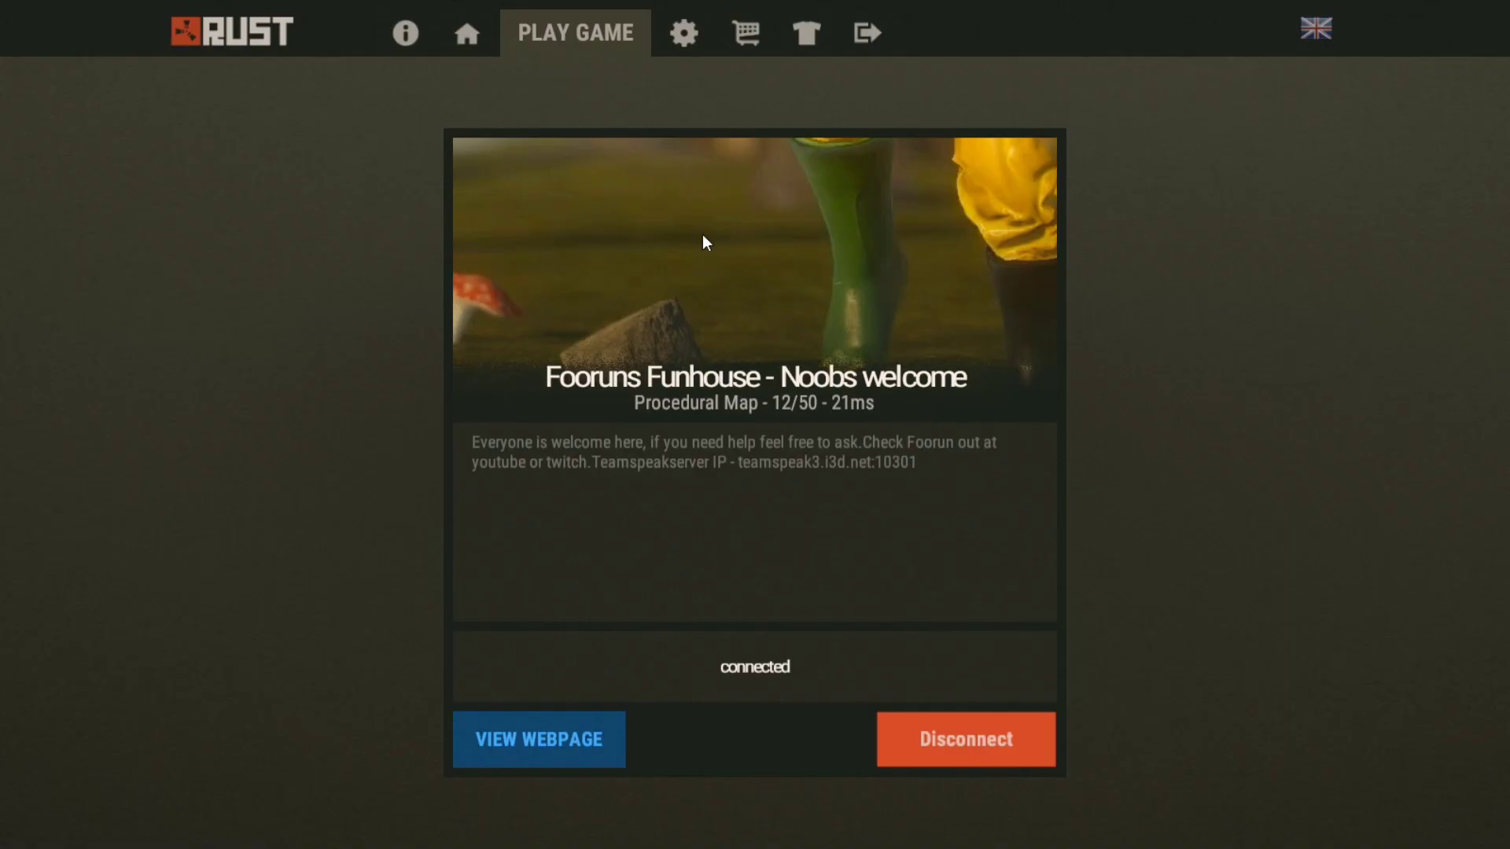
{"action": "left_click", "coordinate": [683, 36]}
{"action": "left_click", "coordinate": [427, 125]}
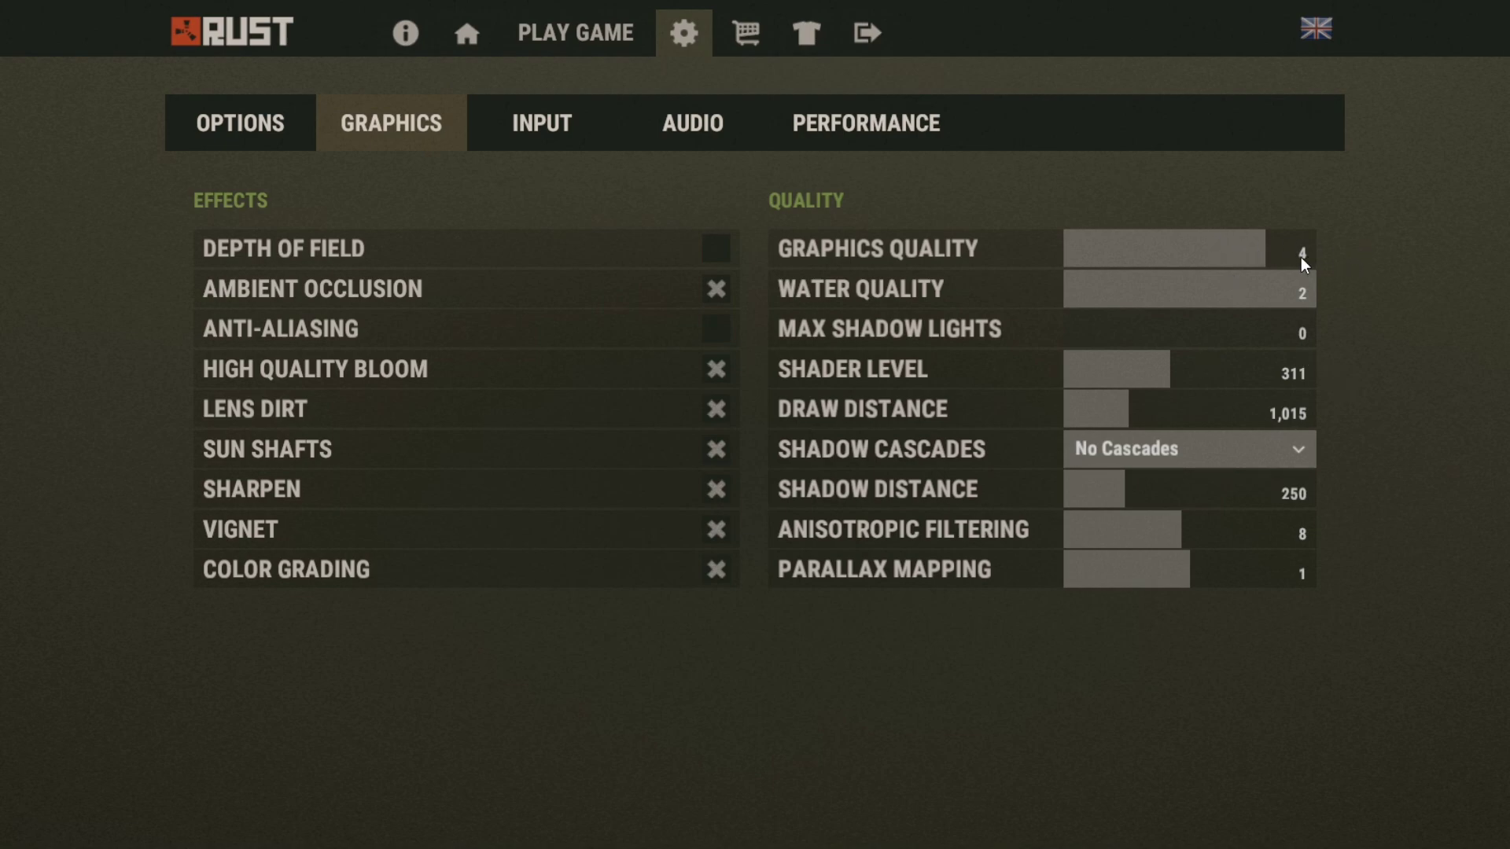
{"action": "key", "text": "Escape"}
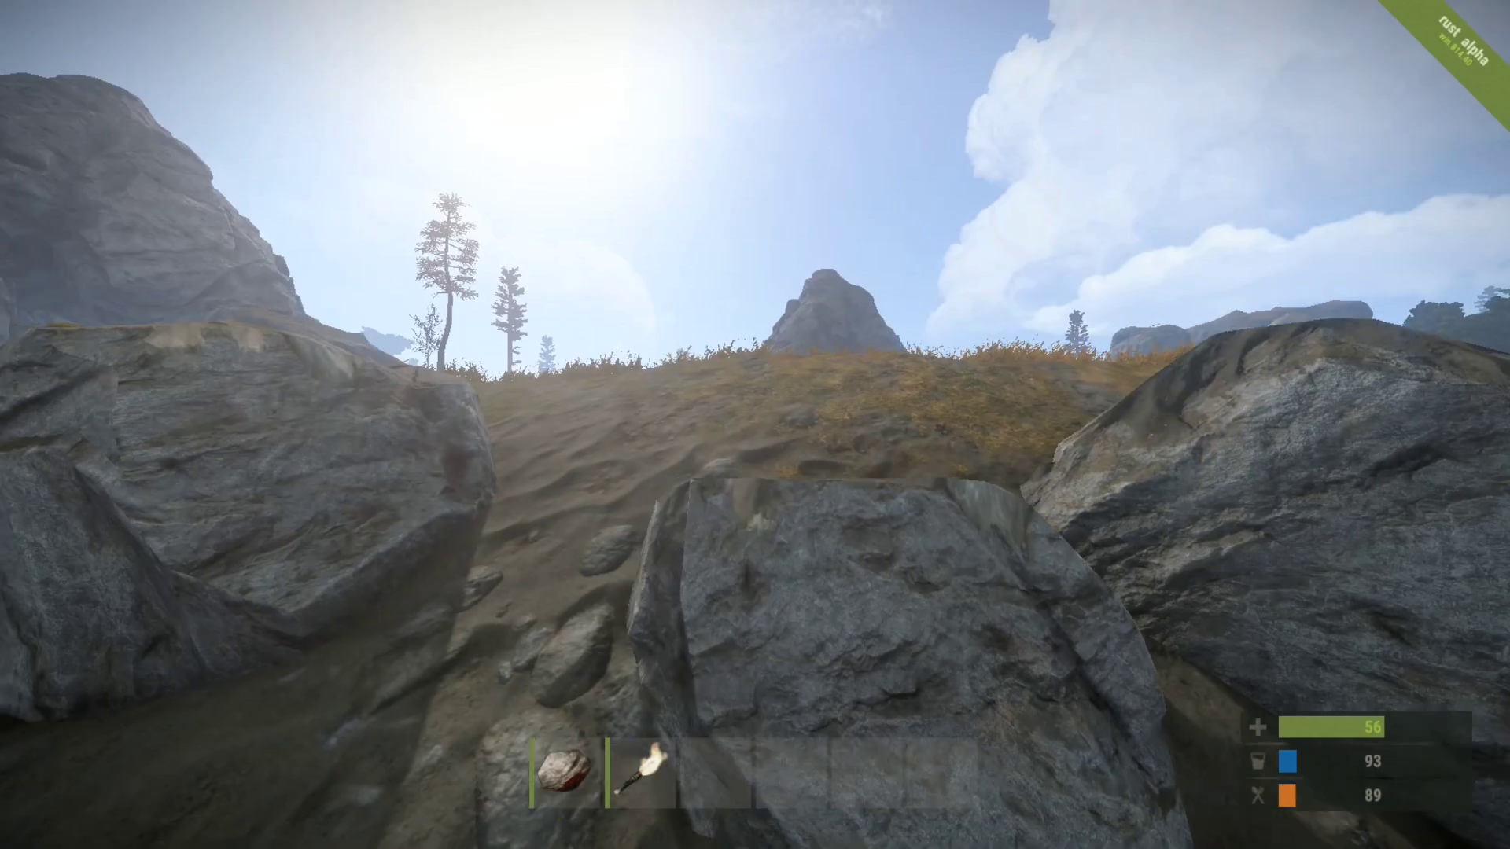
Step: Walk up onto the grassy shore and run the fps command in the game console
{"action": "key", "text": "w"}
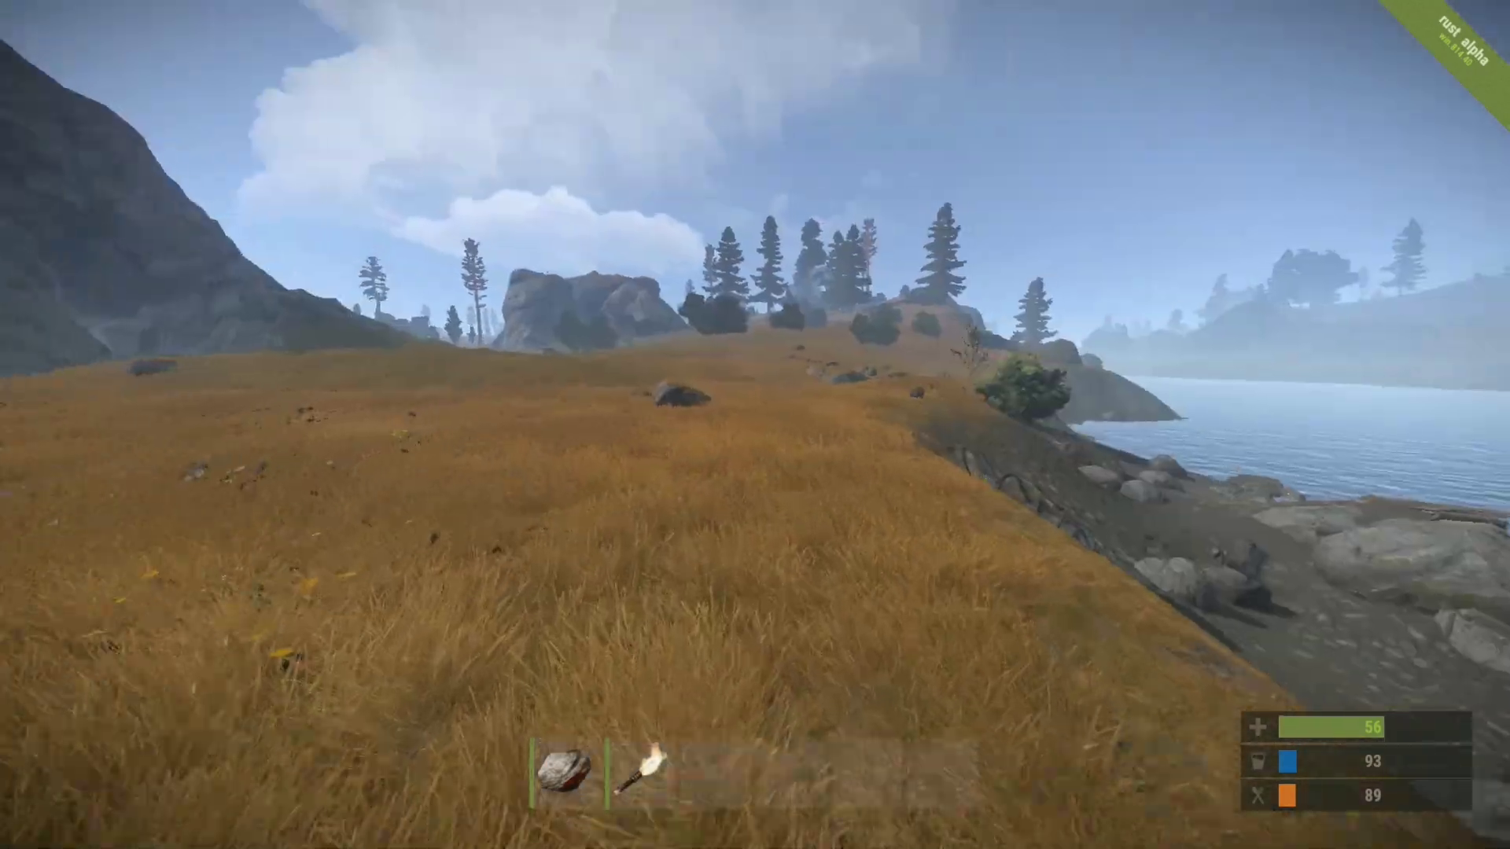
{"action": "key", "text": "F1"}
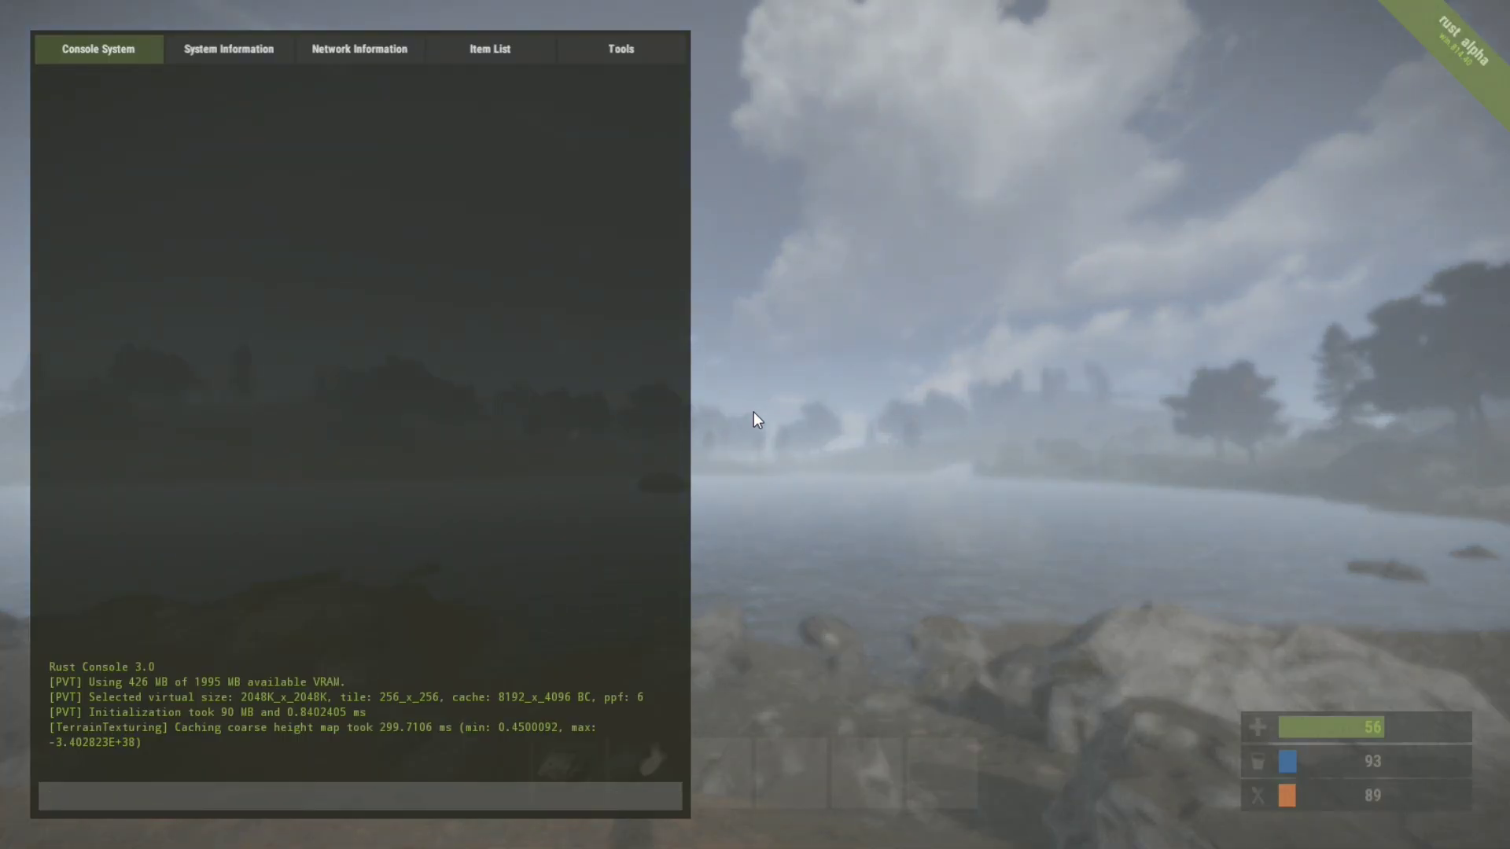
{"action": "type", "text": "fps"}
{"action": "key", "text": "Return"}
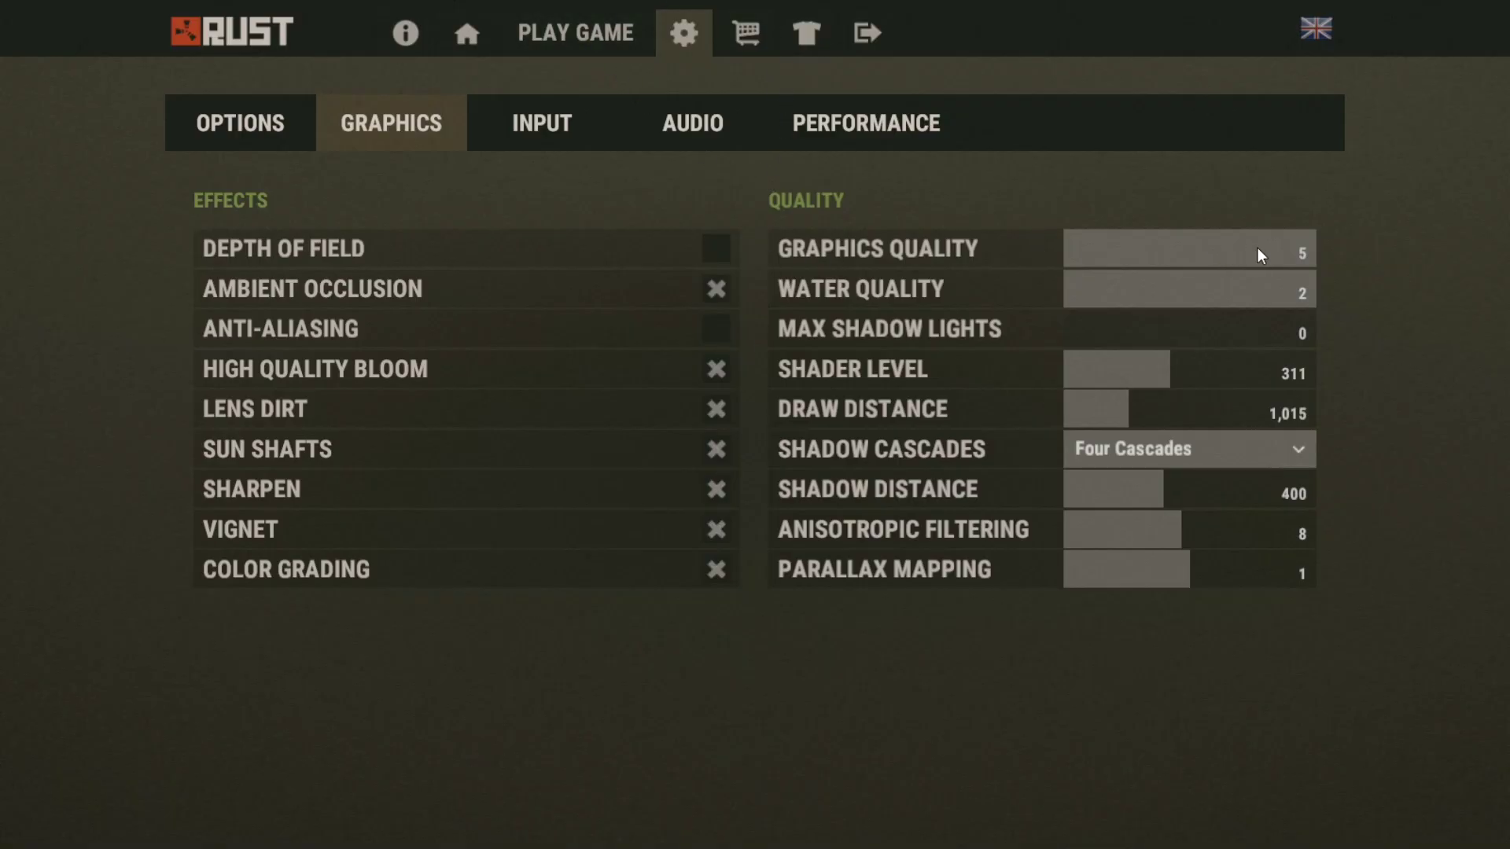
Step: Set graphics quality to 4 and water quality to 1, lower the shadow distance, and review the performance settings before resuming play
{"action": "left_click", "coordinate": [1242, 252]}
{"action": "left_click_drag", "start_coordinate": [1237, 284], "coordinate": [1196, 294]}
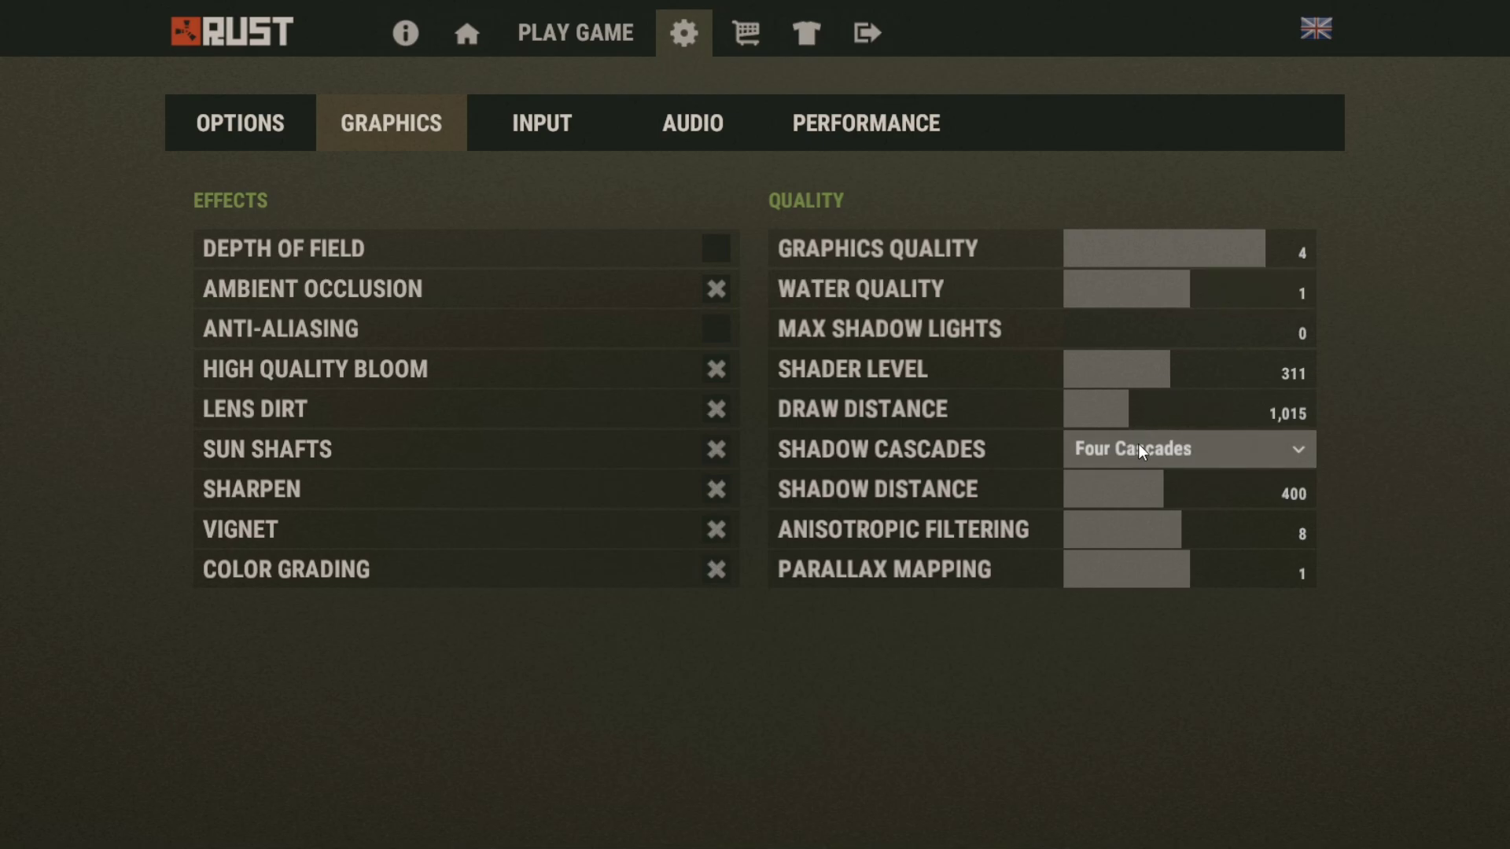
{"action": "left_click_drag", "start_coordinate": [1154, 506], "coordinate": [1137, 492]}
{"action": "left_click", "coordinate": [858, 123]}
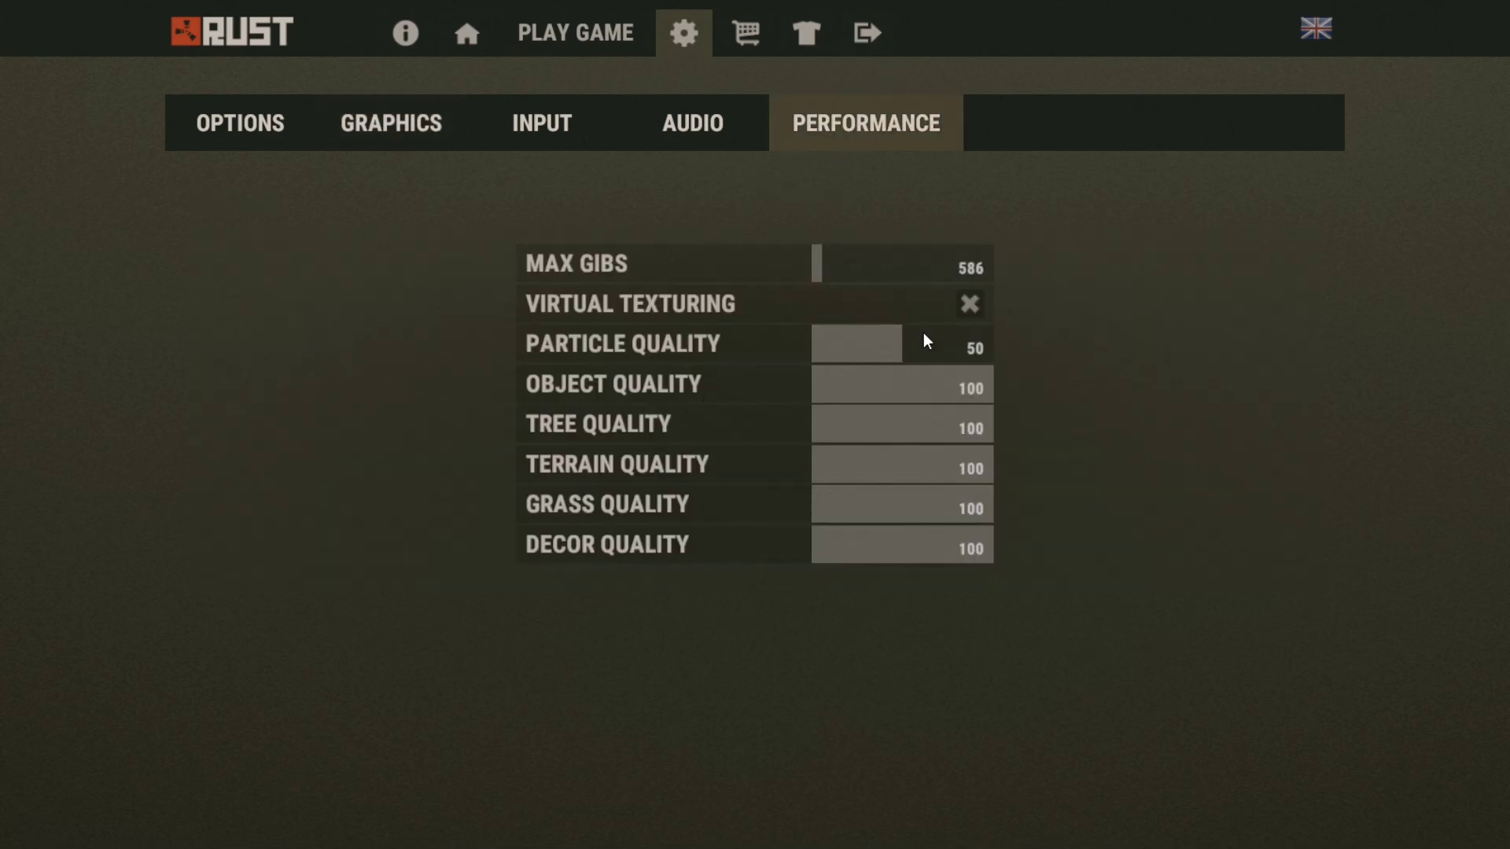
{"action": "key", "text": "Escape"}
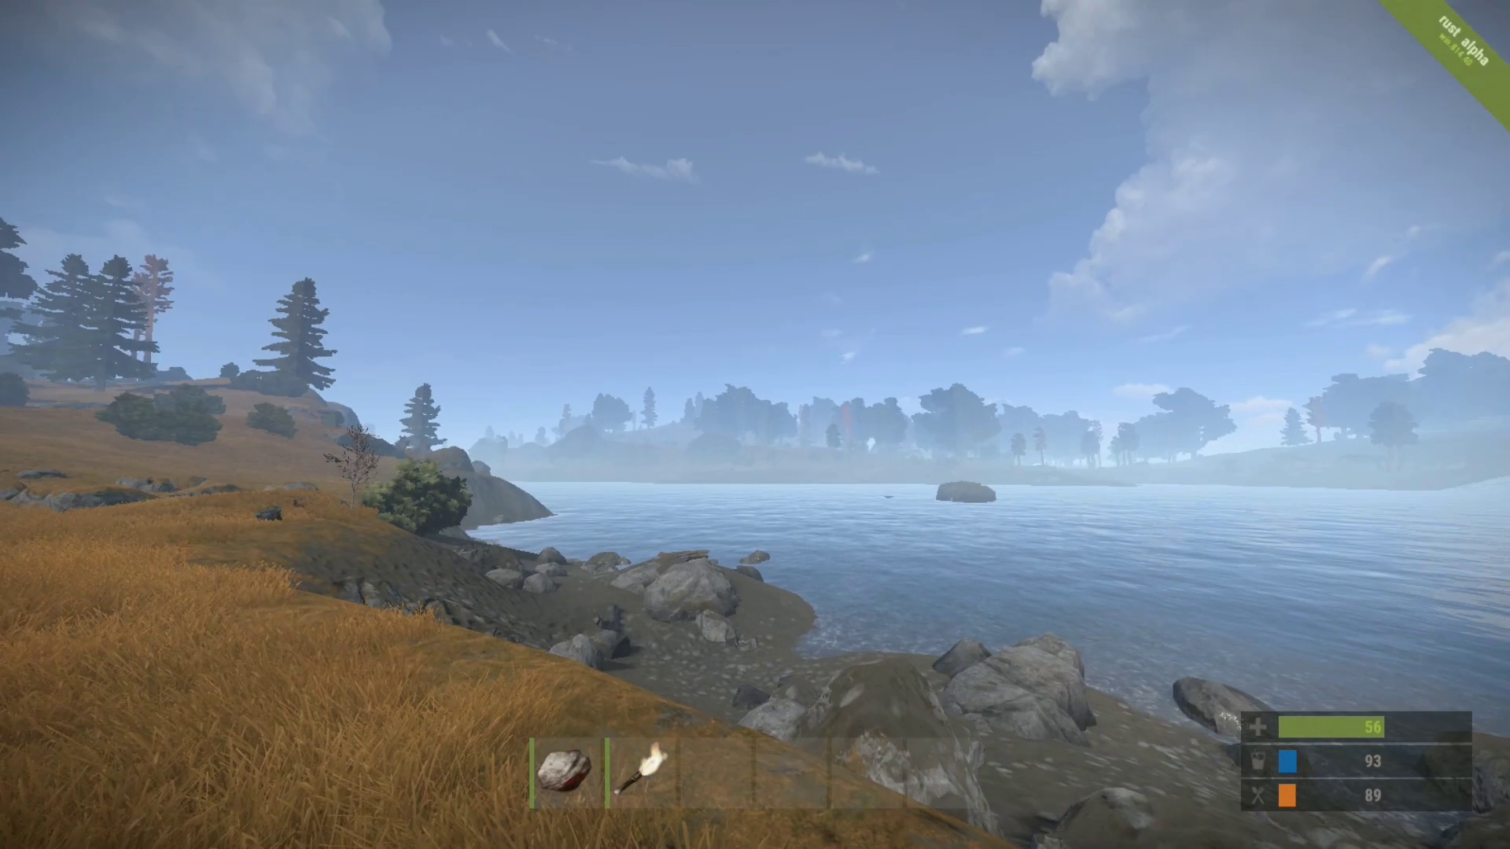
Step: Open the game console, examine the system information for the graphics processor in use, and close the console
{"action": "key", "text": "F1"}
{"action": "type", "text": "fp"}
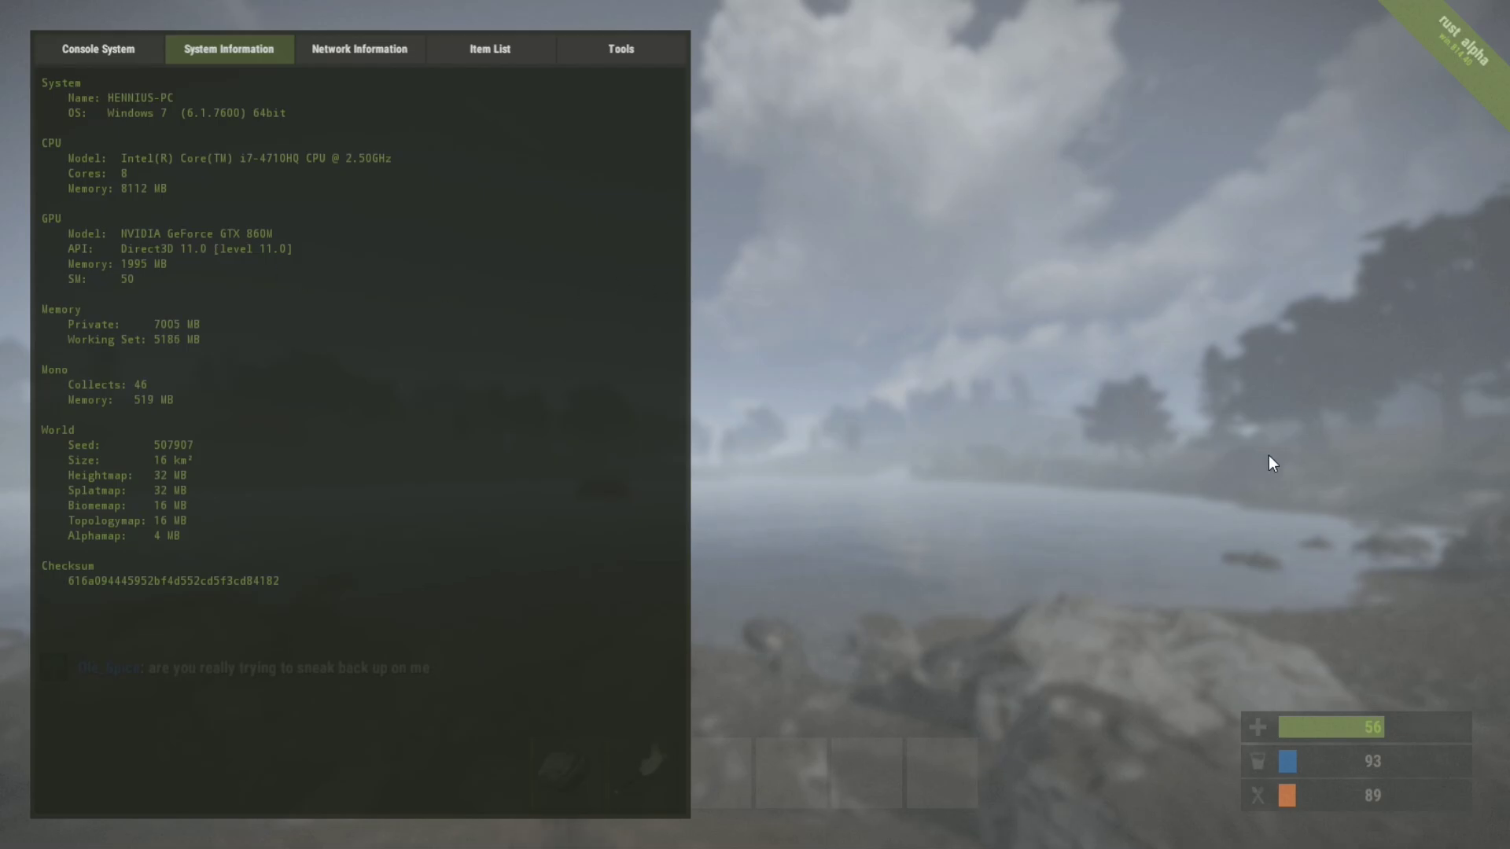
{"action": "key", "text": "F1"}
Step: Equip the rock in the grassland, throw it toward the sky and pick it up again
{"action": "key", "text": "w"}
{"action": "key", "text": "1"}
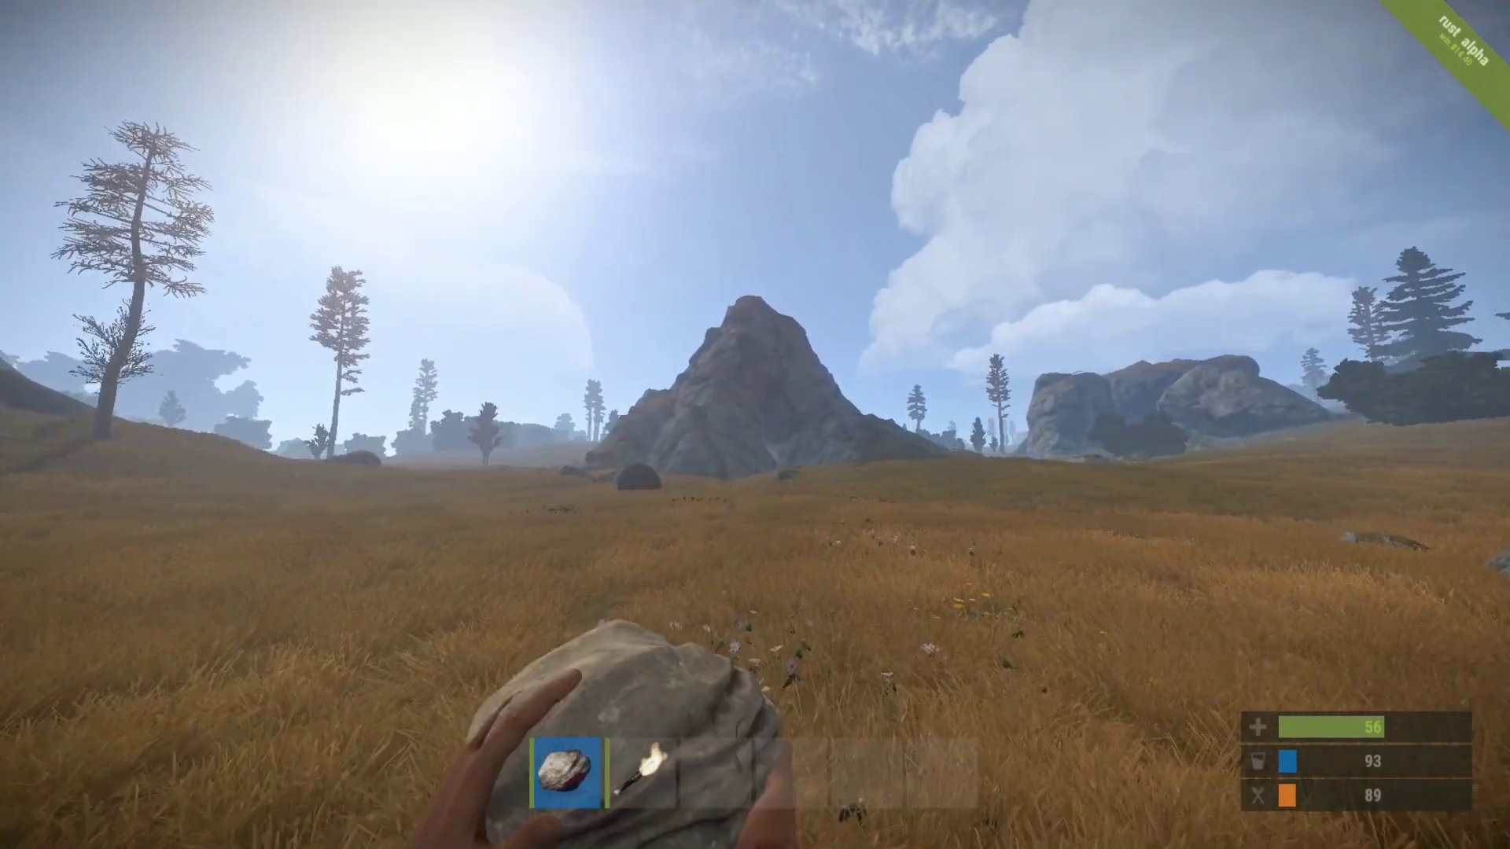
{"action": "left_click", "coordinate": [754, 425]}
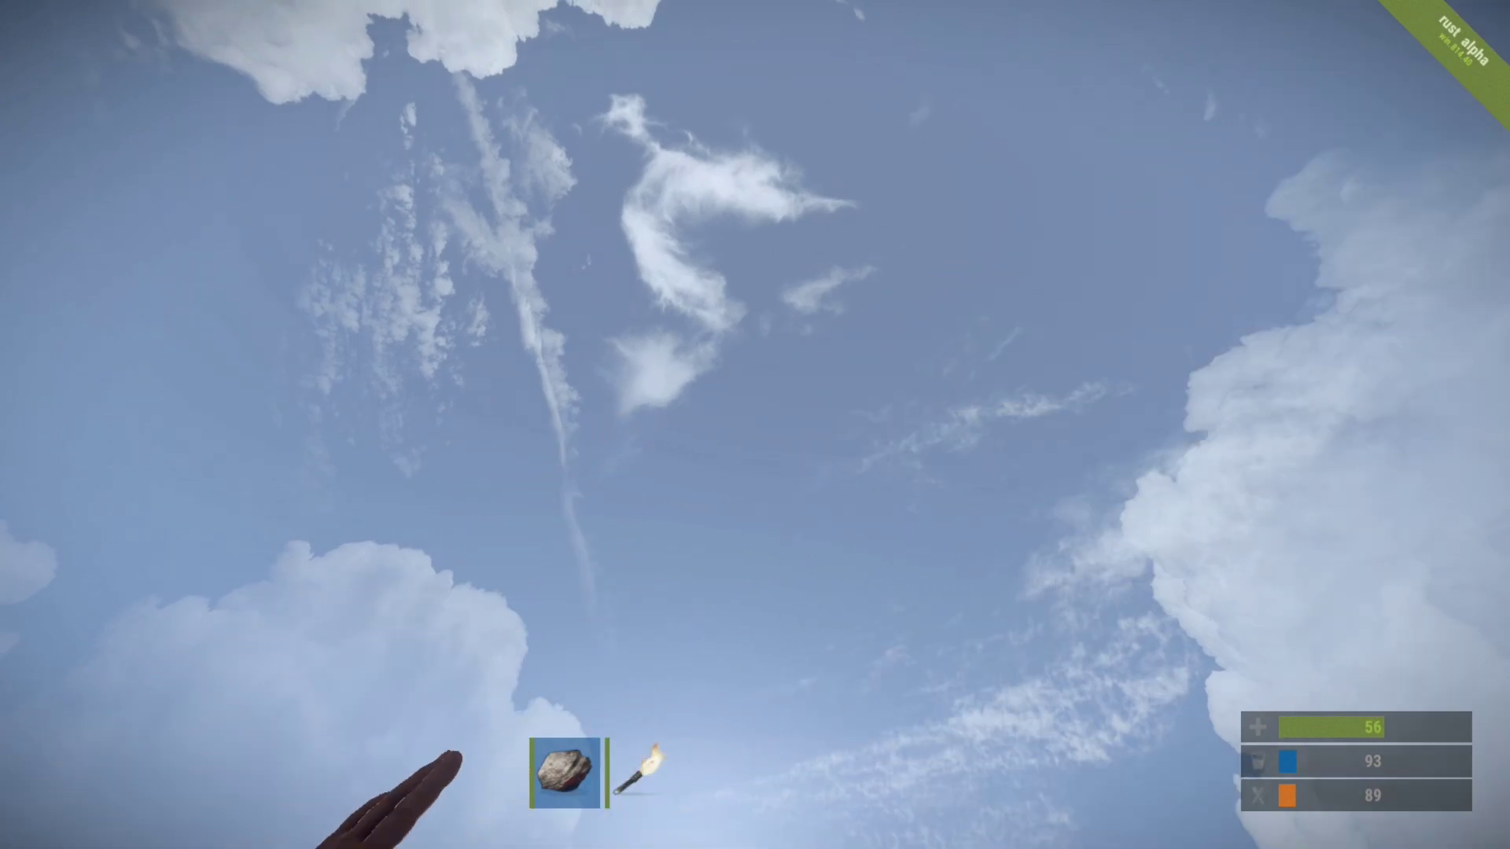
{"action": "left_click", "coordinate": [755, 424]}
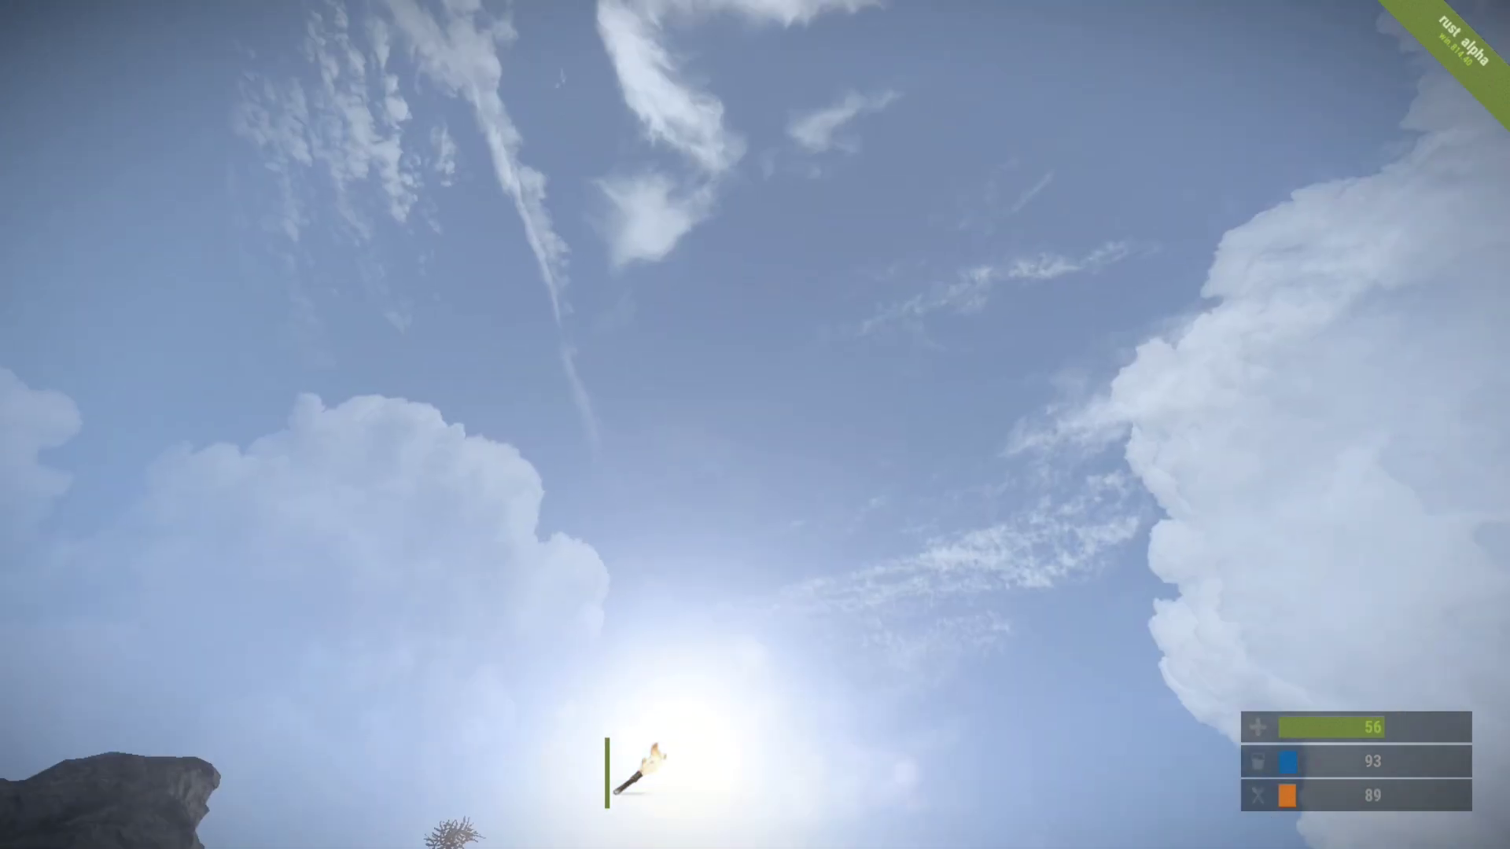
{"action": "key", "text": "e"}
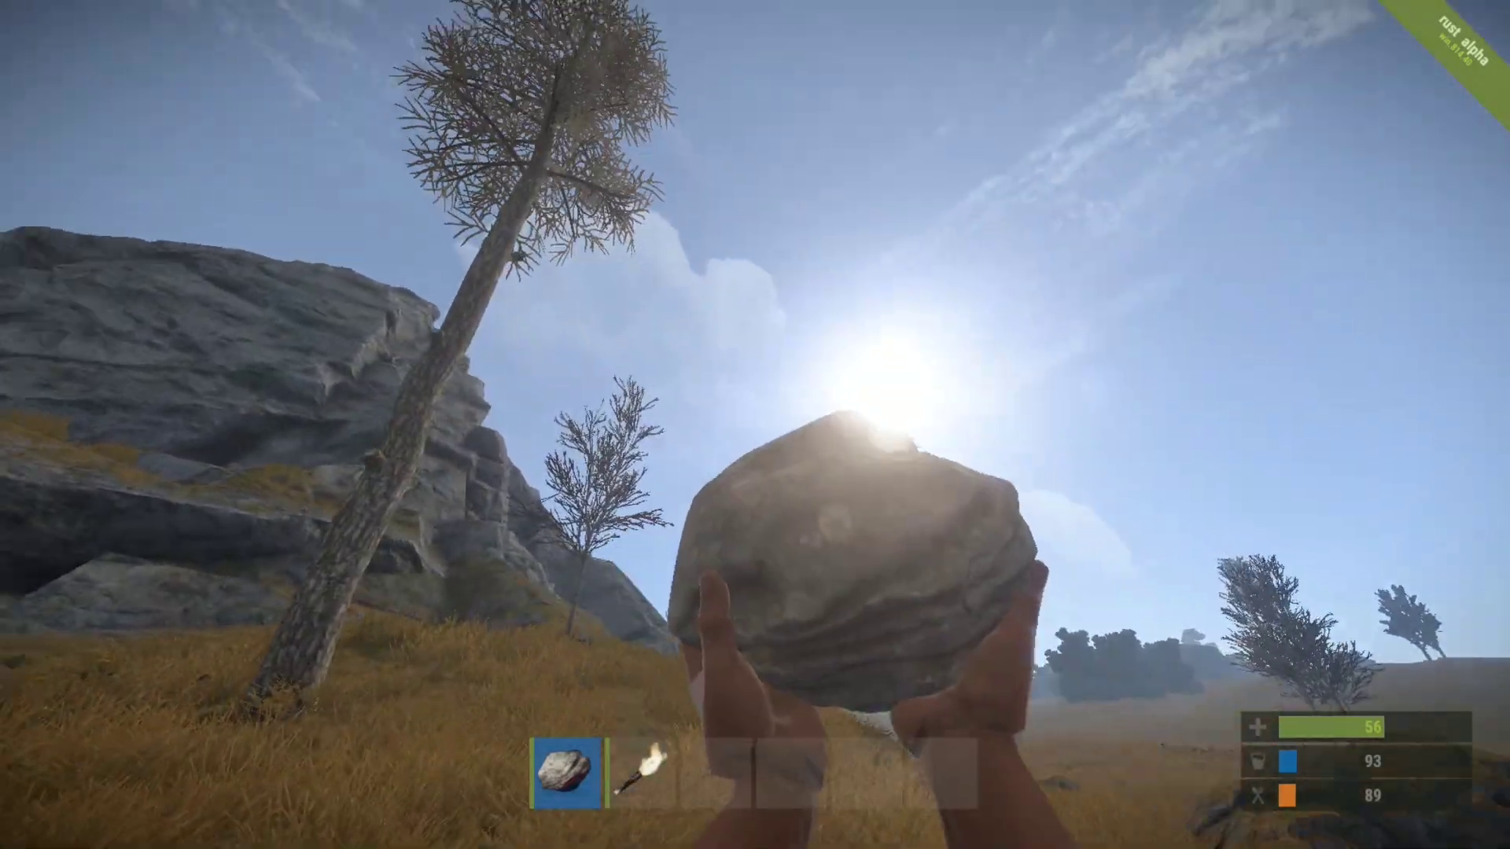
Step: Run to the tree near the cliffs and strike its trunk with the rock to gather wood
{"action": "key", "text": "shift+w"}
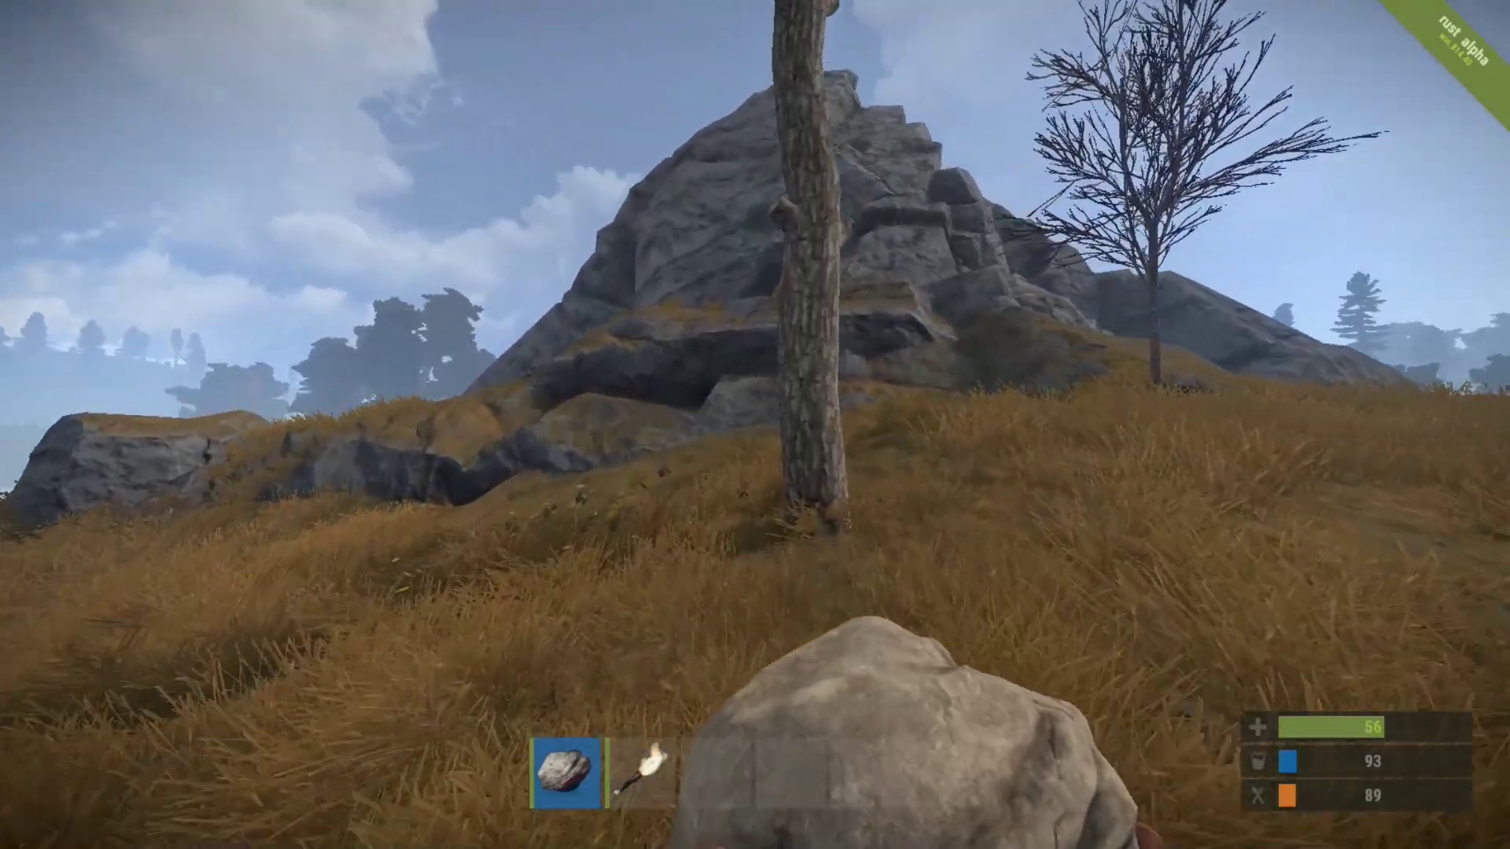
{"action": "left_click", "coordinate": [755, 424]}
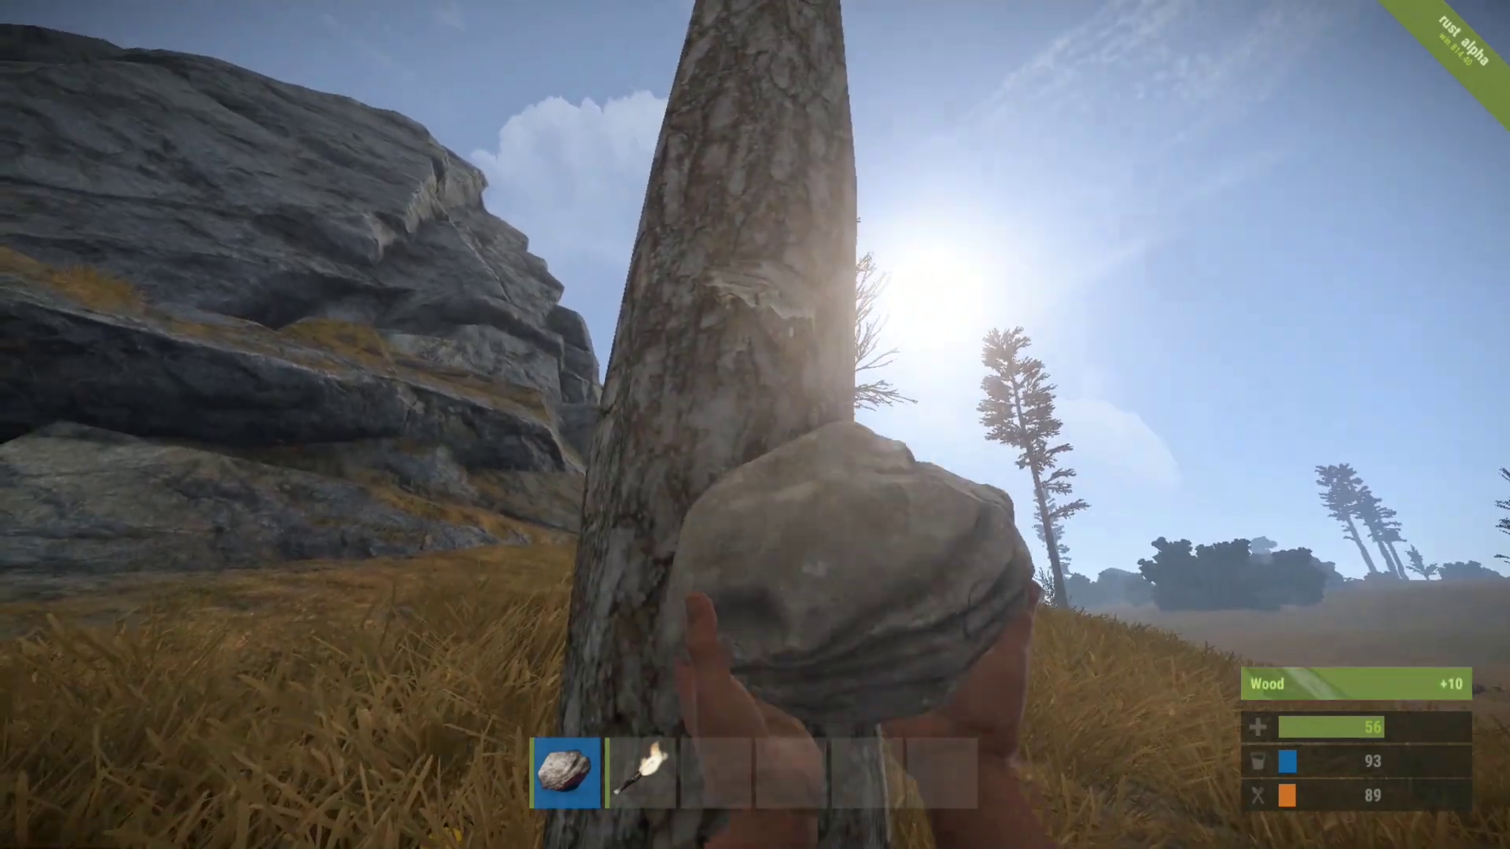
{"action": "left_click", "coordinate": [755, 425]}
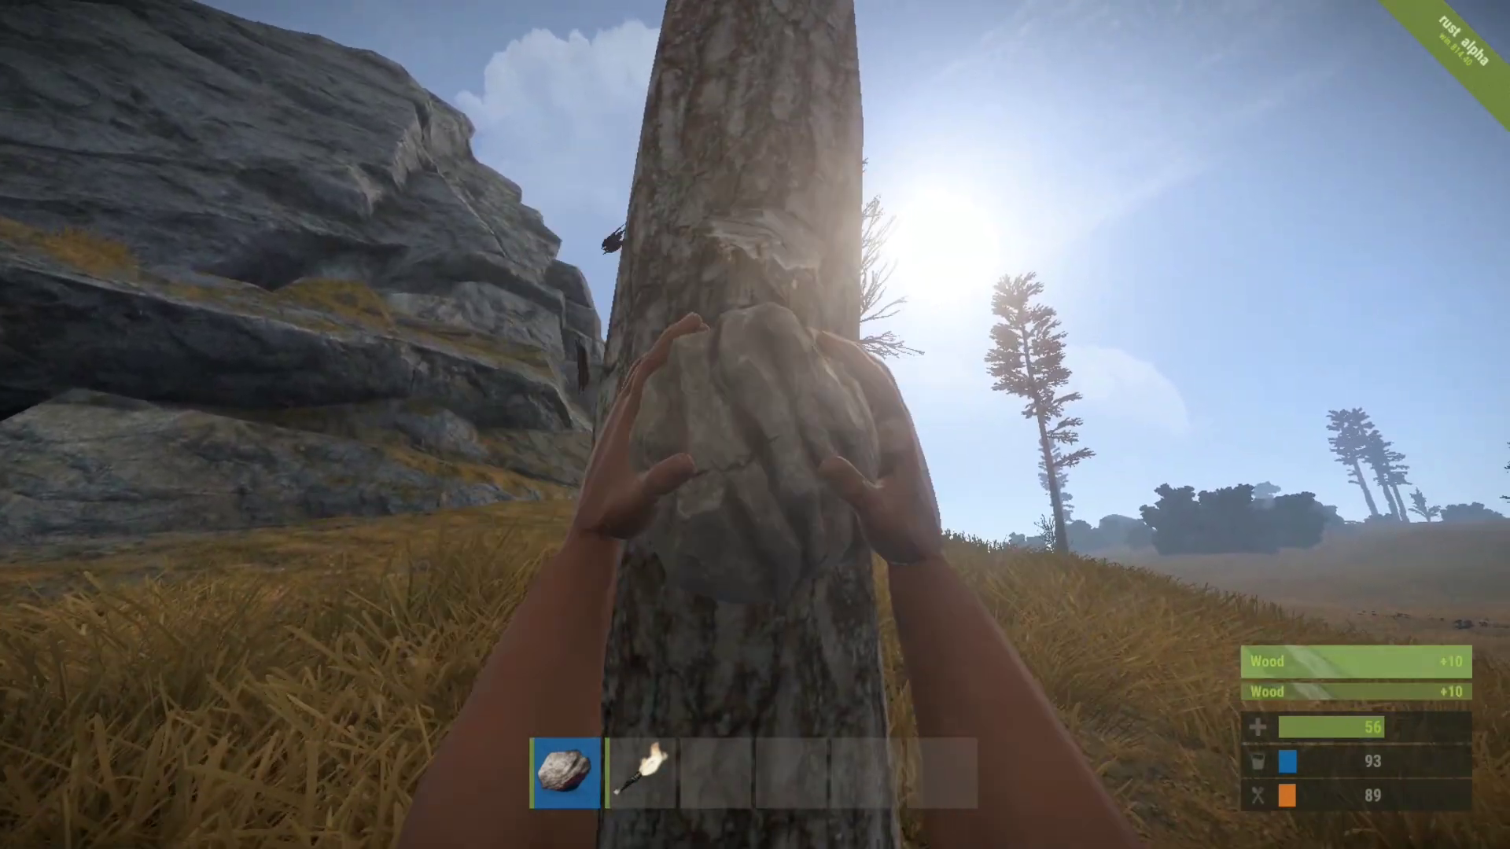
{"action": "left_click", "coordinate": [755, 425]}
Step: Climb the rocky mountain beside the lake with the rock in hand and throw the rock from the summit
{"action": "key", "text": "shift+w"}
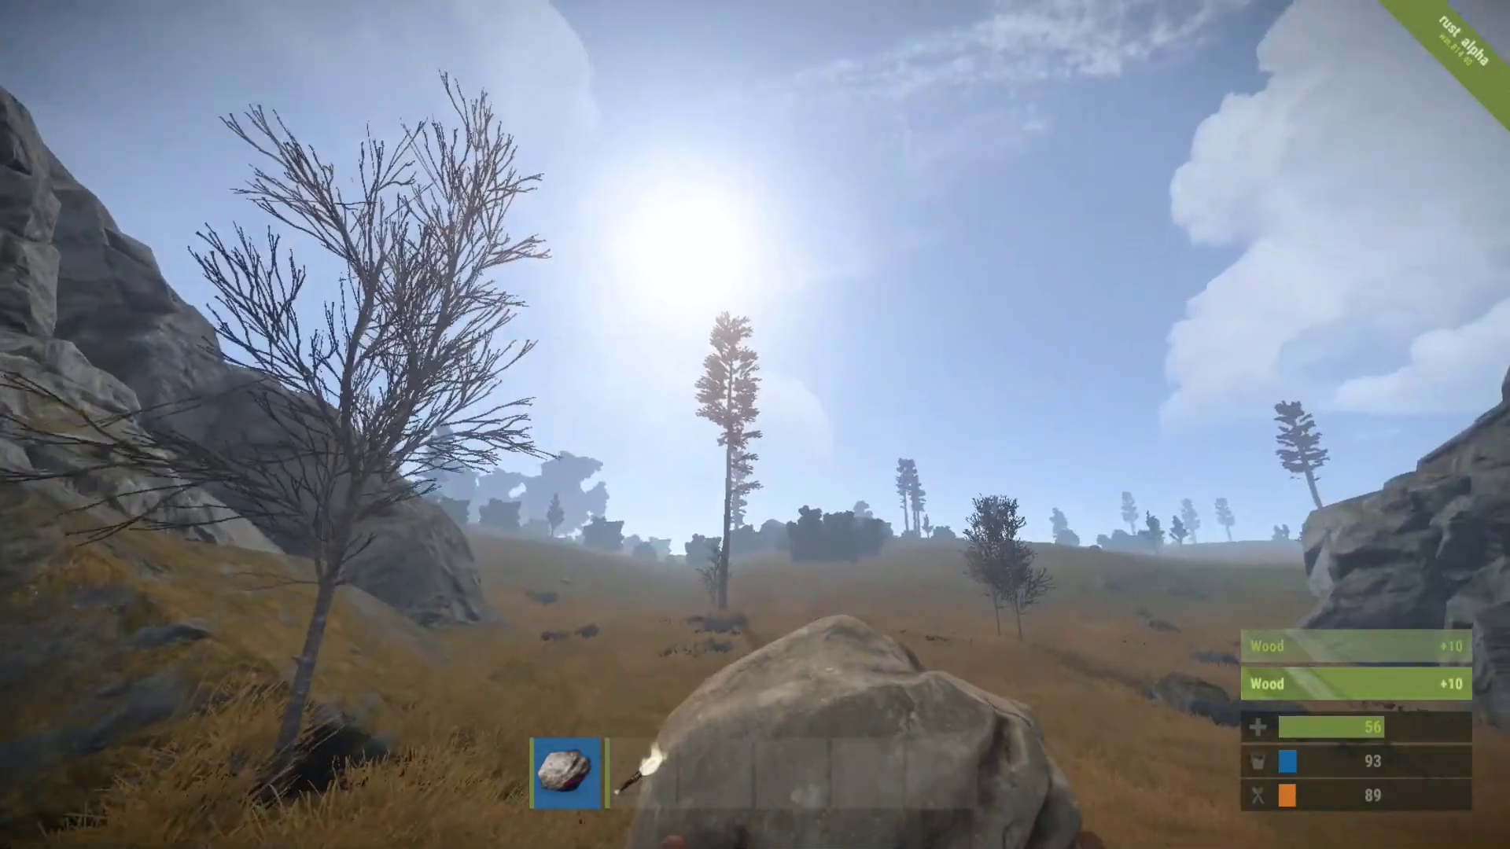
{"action": "key", "text": "shift+w"}
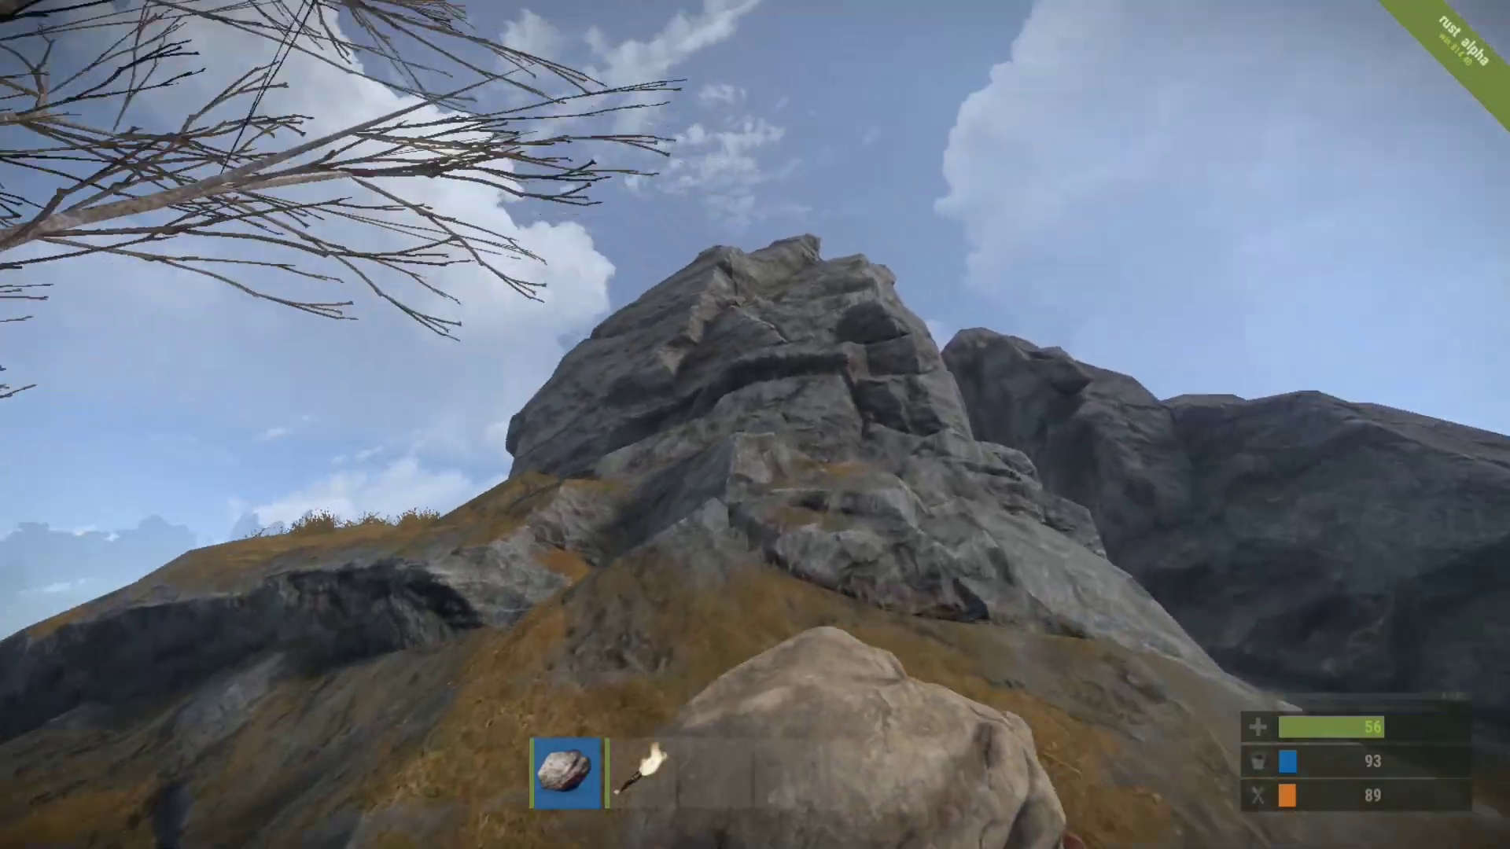
{"action": "key", "text": "w"}
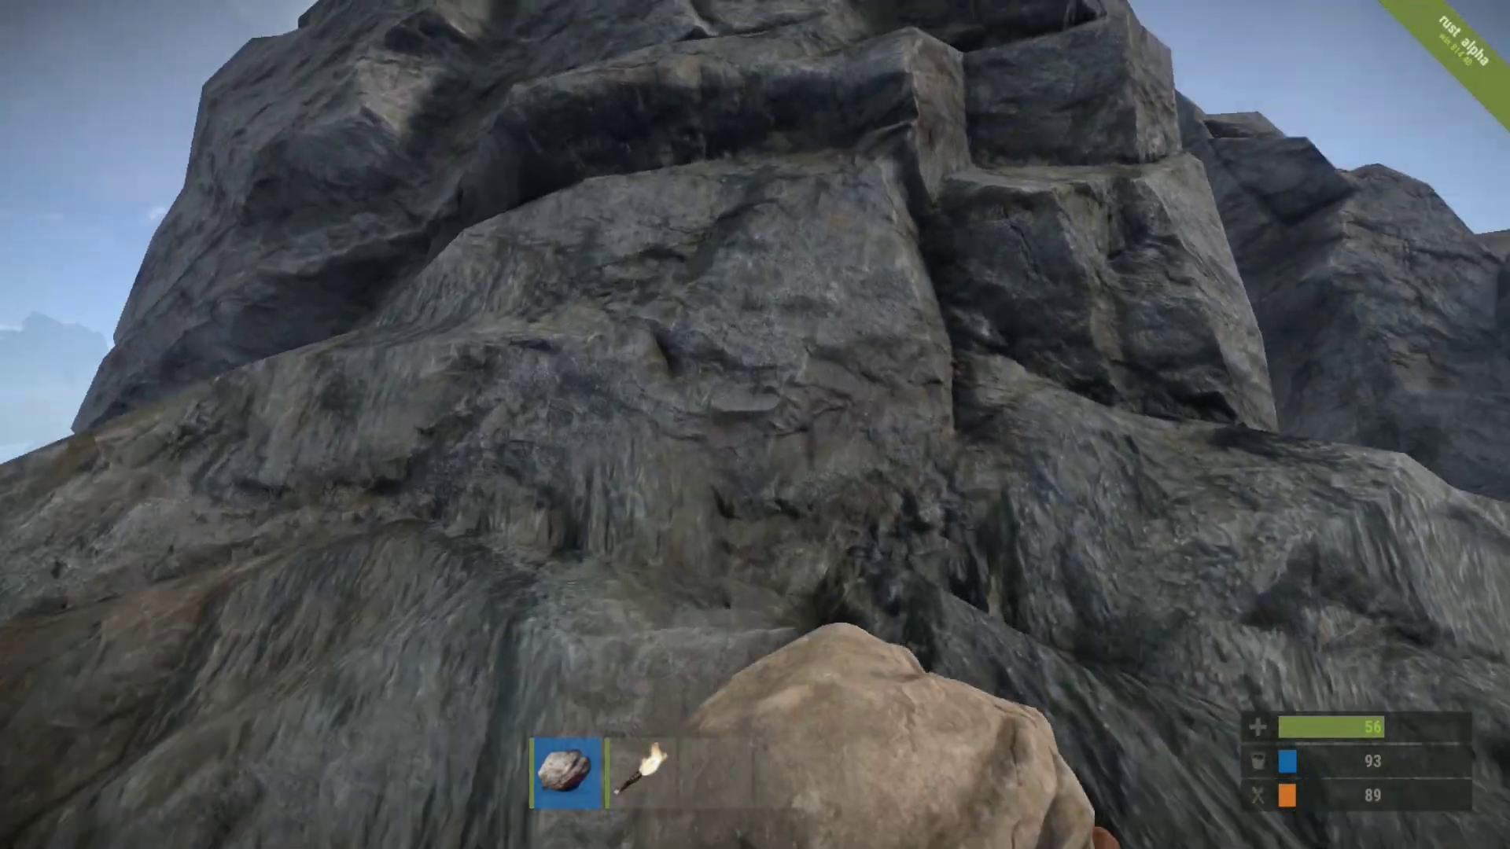
{"action": "key", "text": "w"}
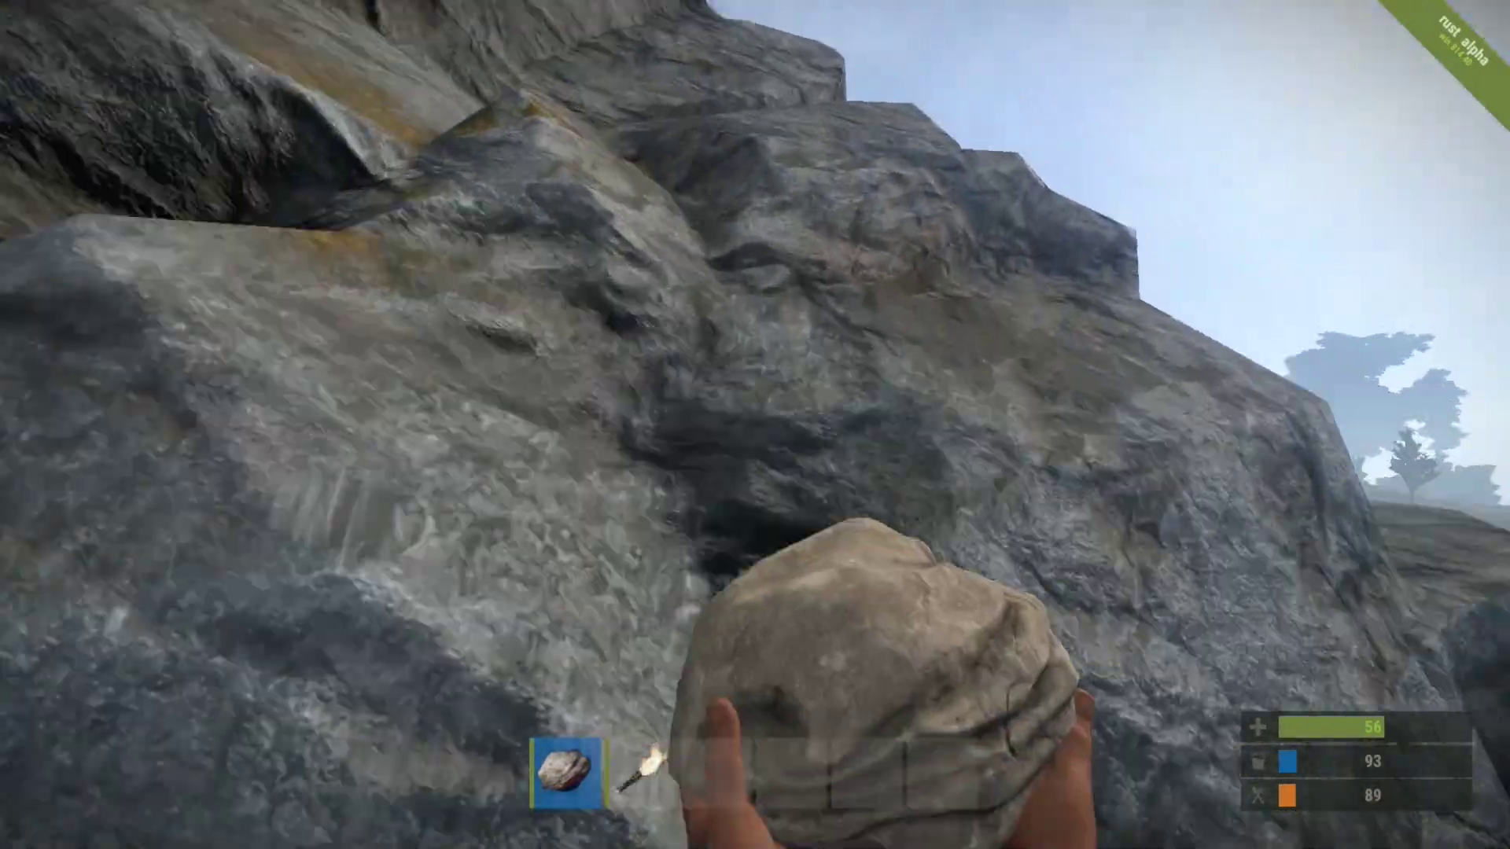
{"action": "key", "text": "w"}
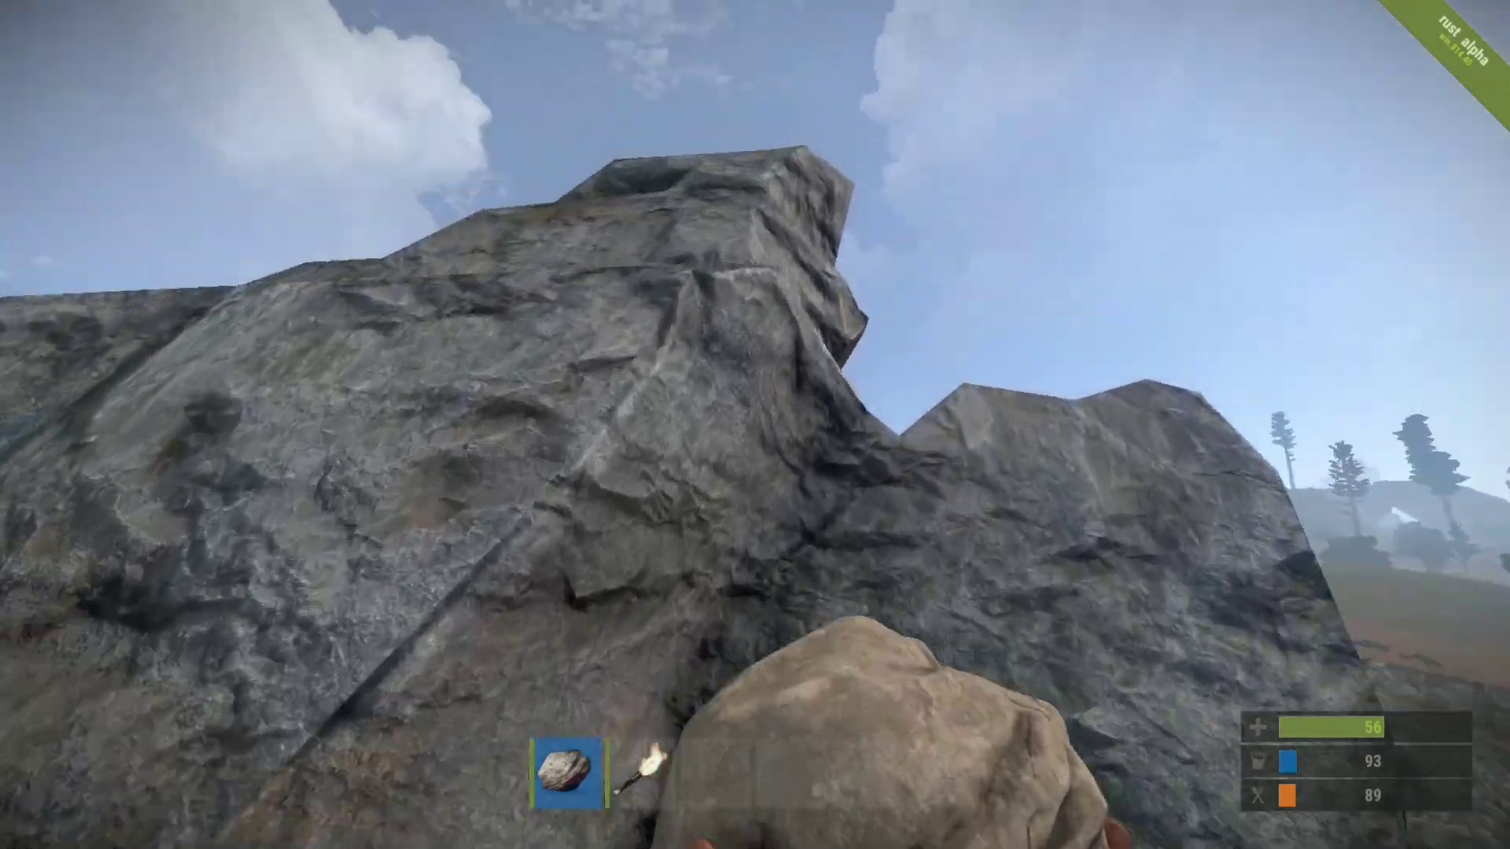
{"action": "key", "text": "w"}
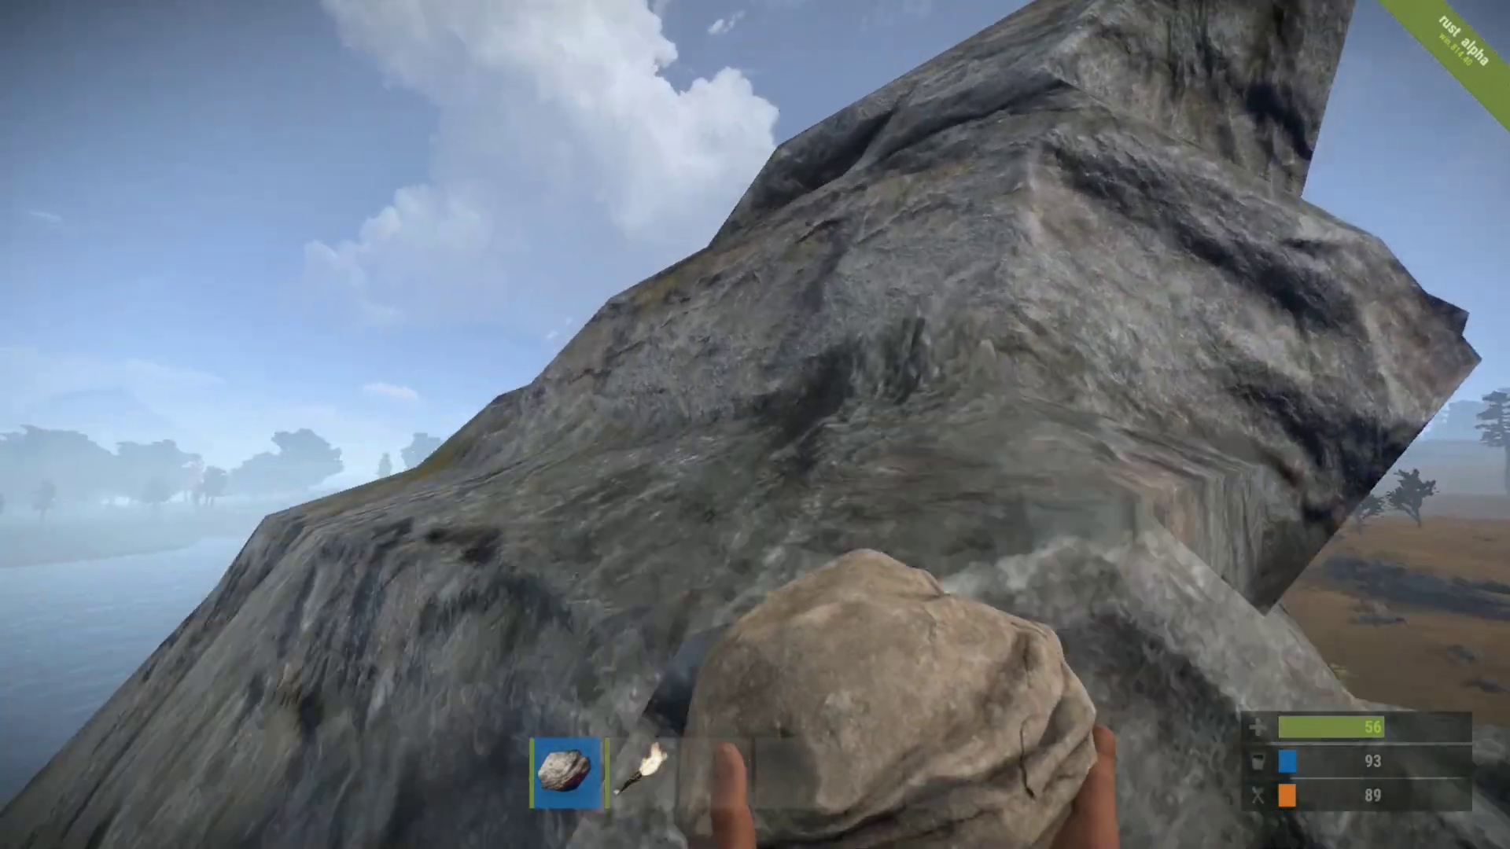
{"action": "key", "text": "w"}
{"action": "key", "text": "space"}
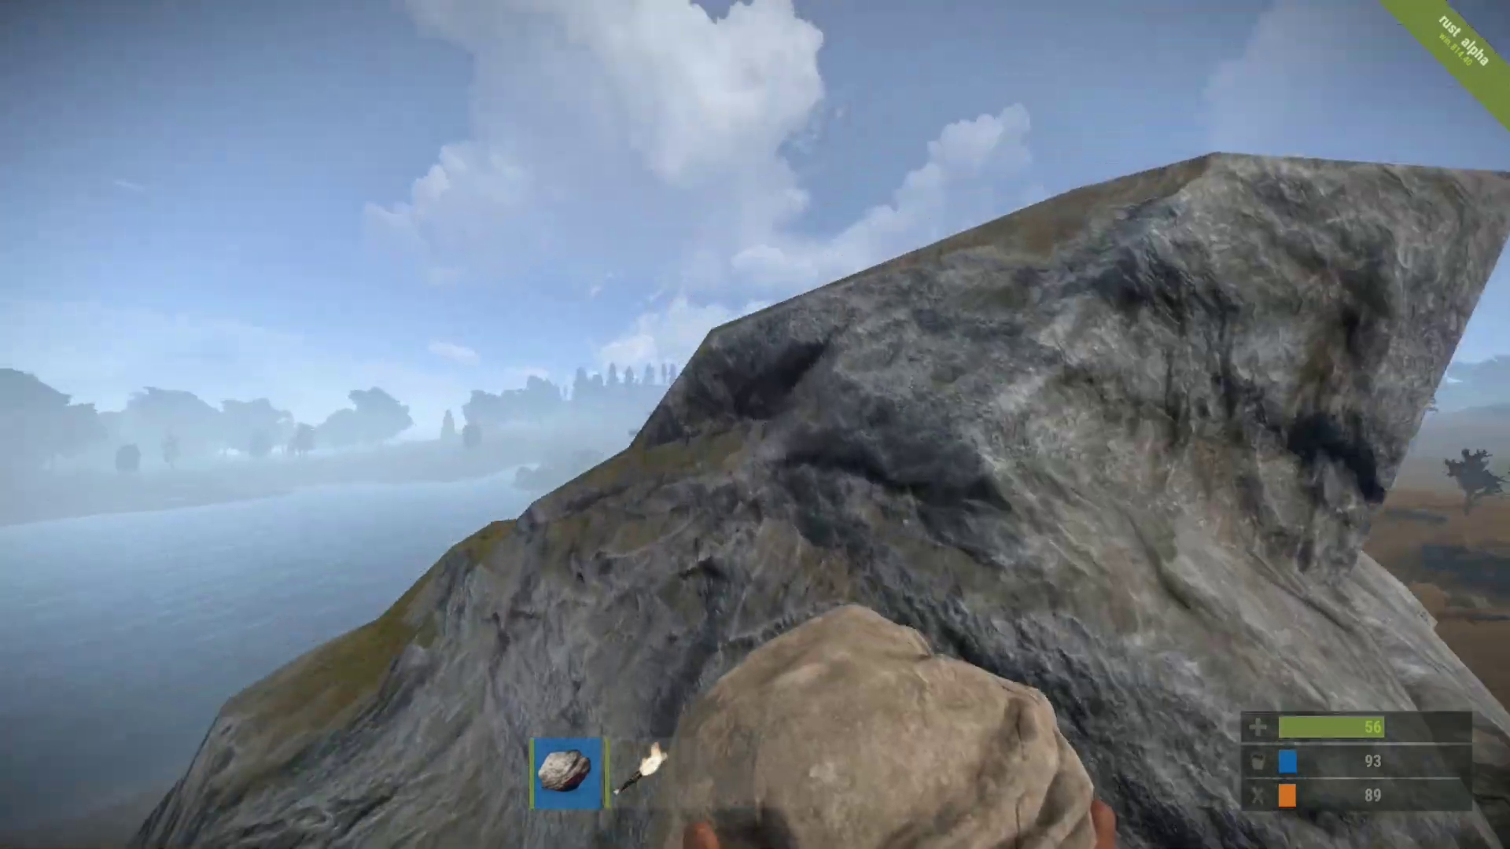
{"action": "key", "text": "w"}
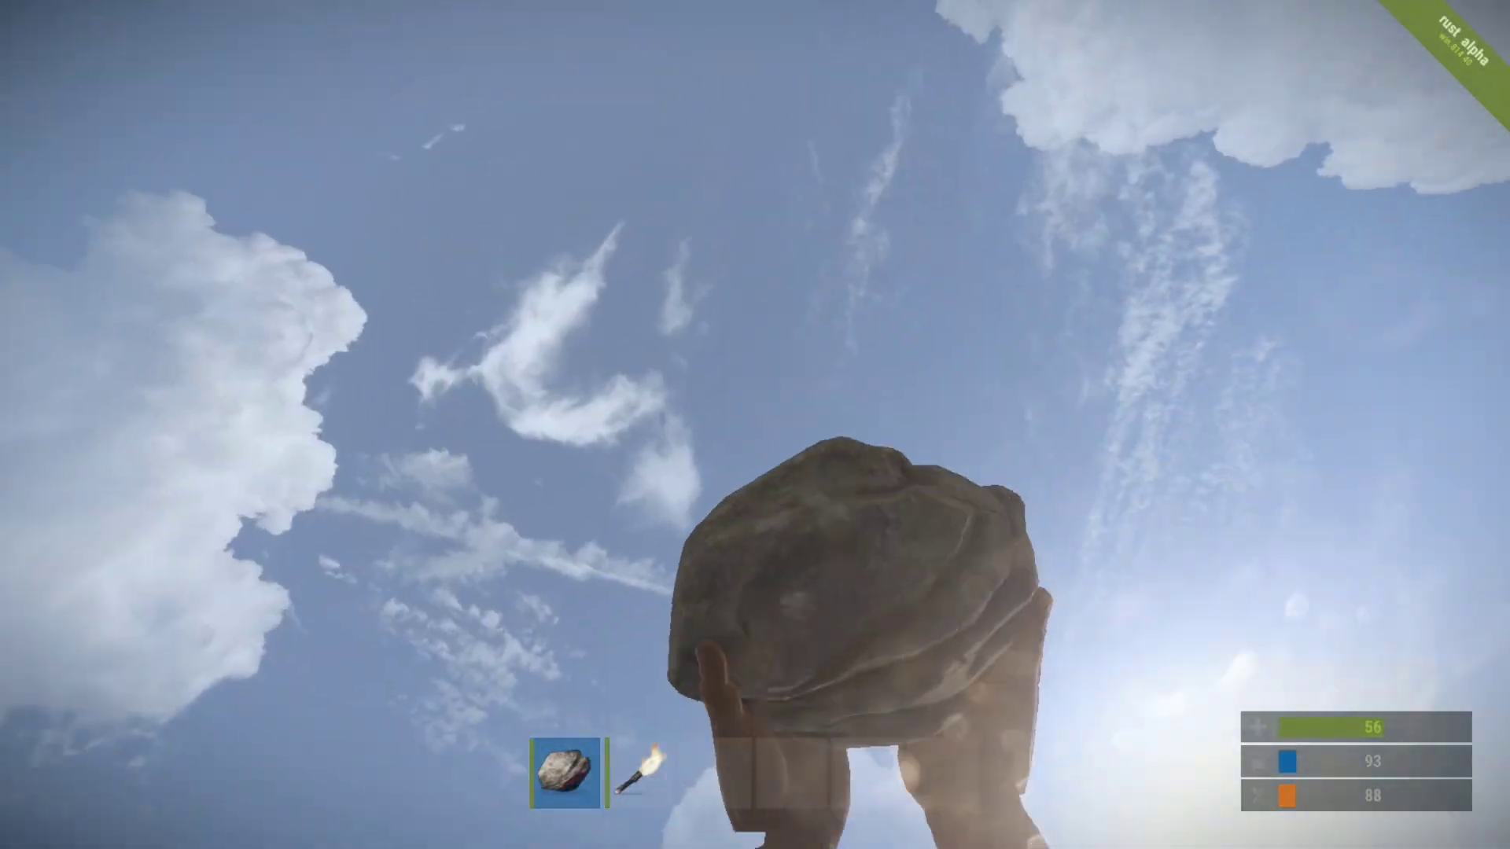
{"action": "left_click", "coordinate": [755, 424]}
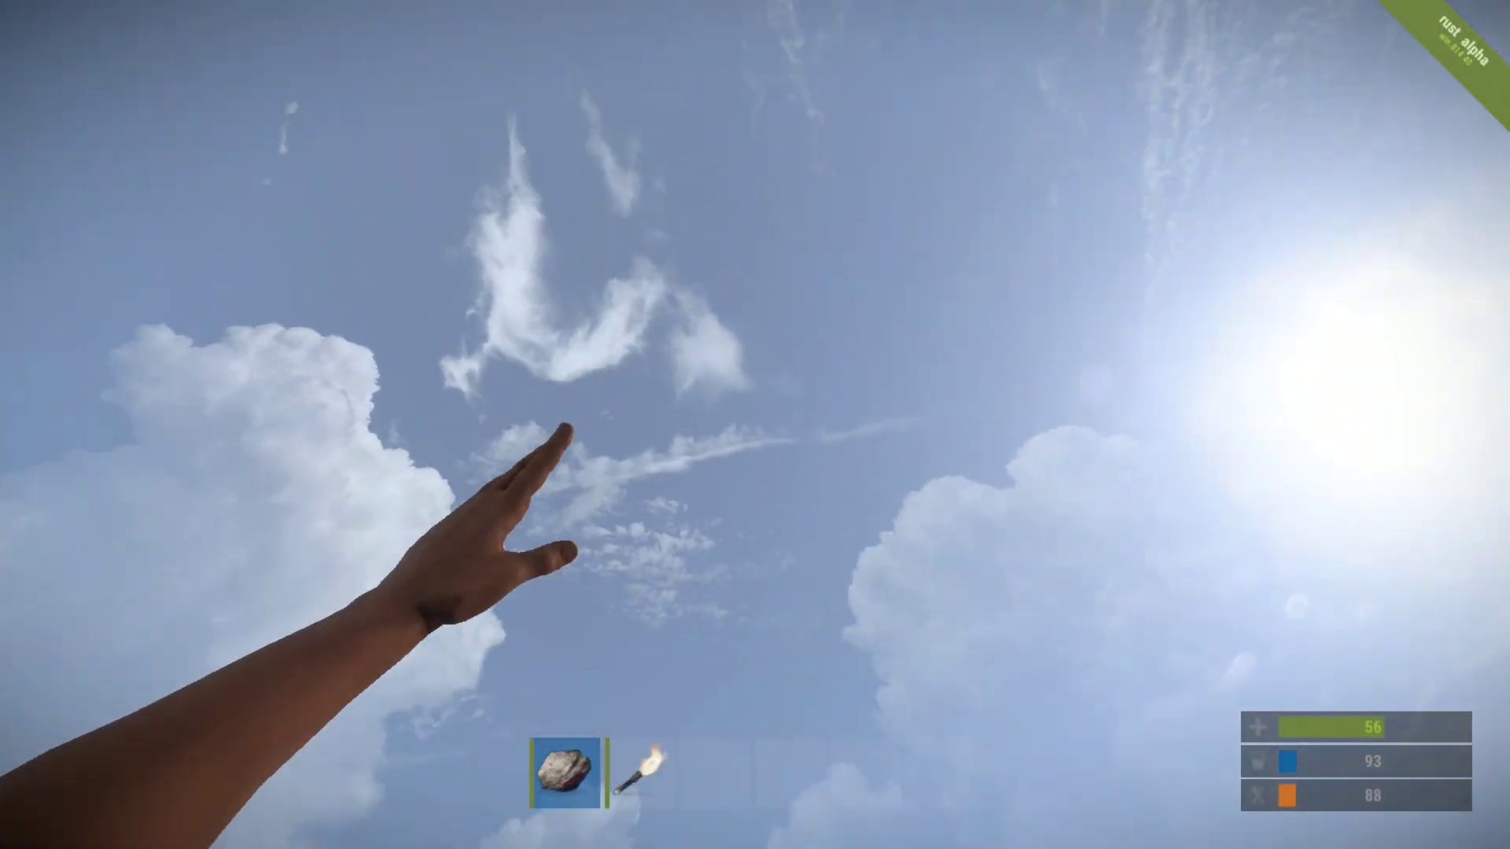
{"action": "left_click", "coordinate": [755, 424]}
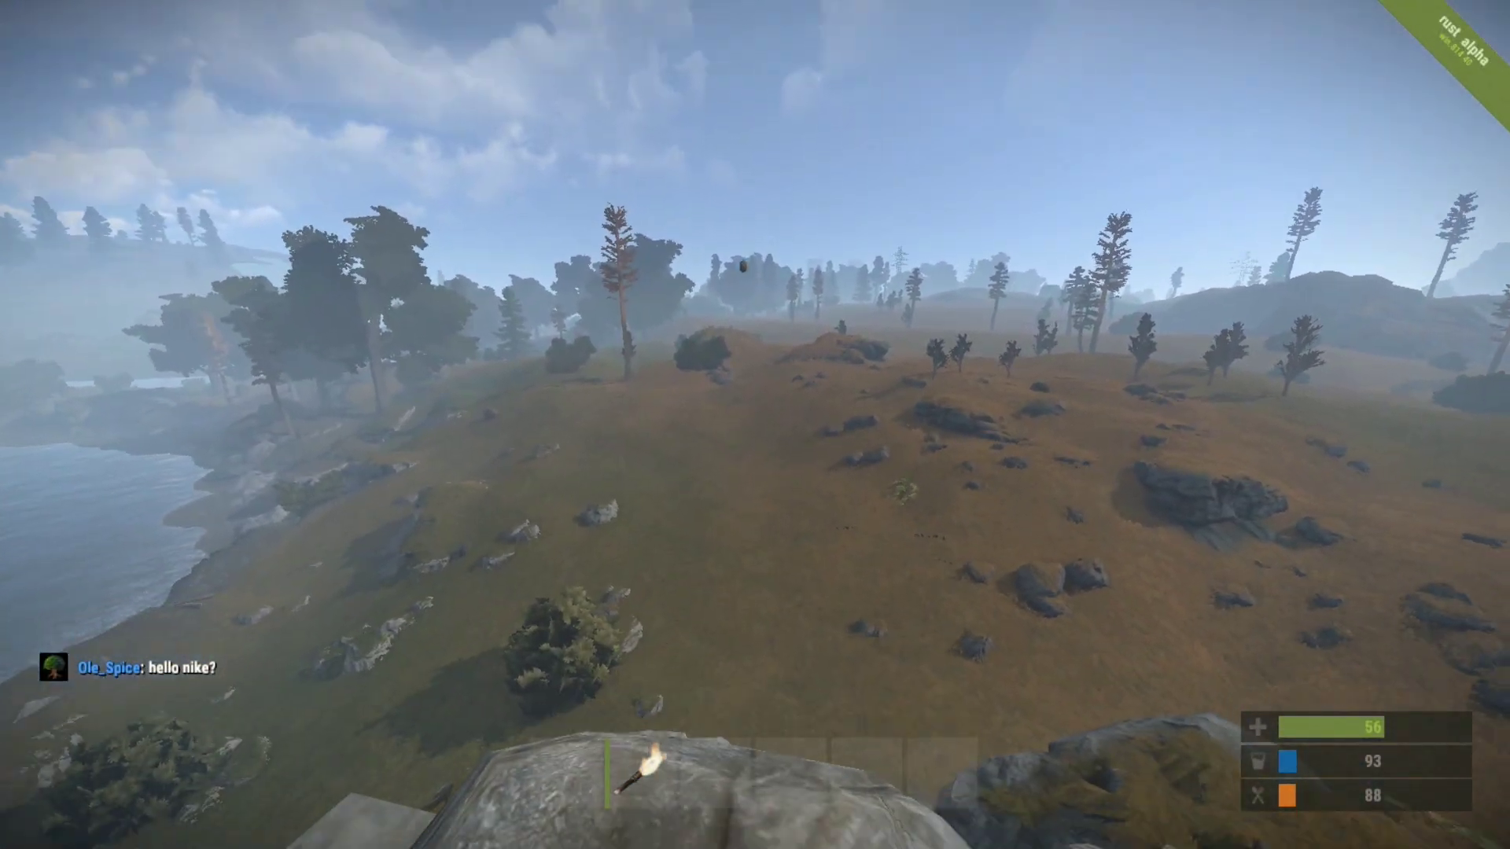